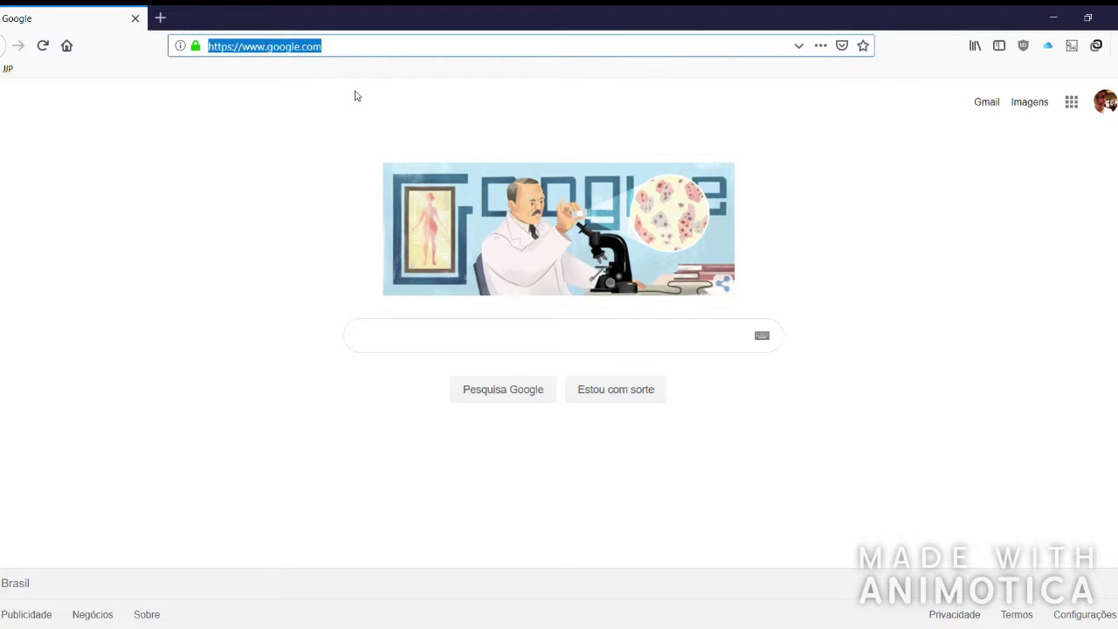
Load 3econsulting.pythonanywhere.com in Firefox.
{"action": "type", "text": "3econs"}
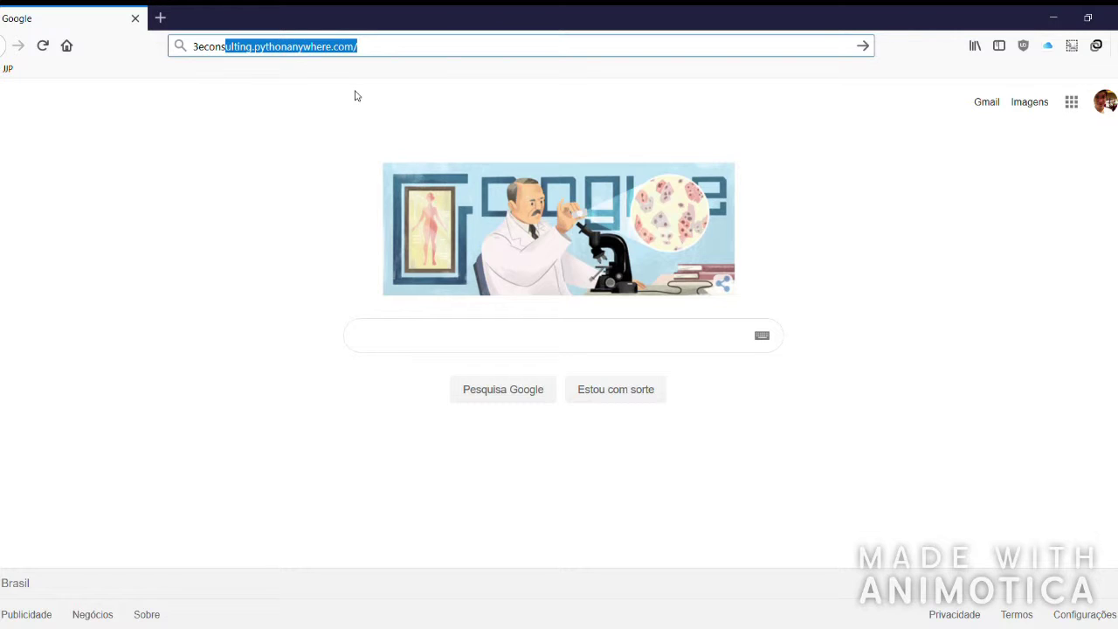
{"action": "type", "text": "ting."}
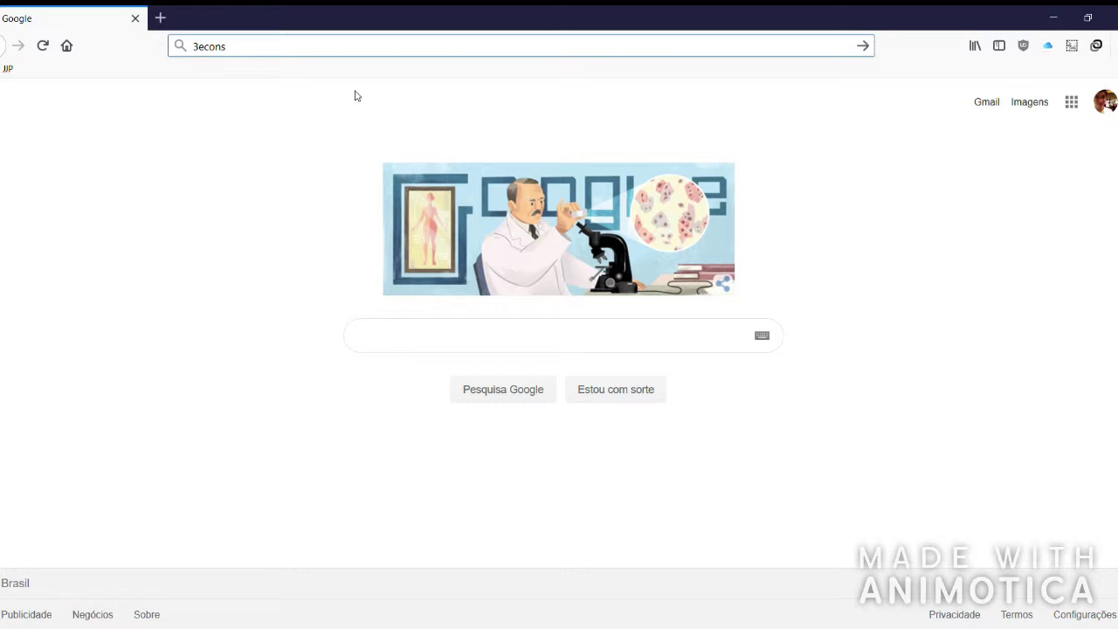
{"action": "type", "text": "ulting.pythonanyw"}
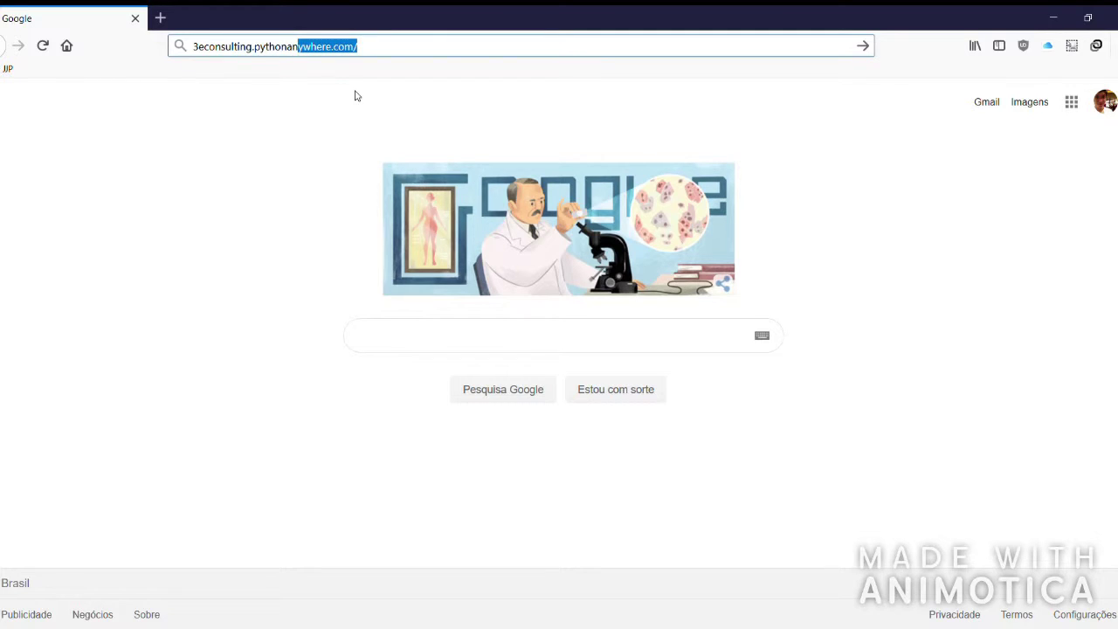
{"action": "type", "text": "here.com"}
{"action": "key", "text": "Return"}
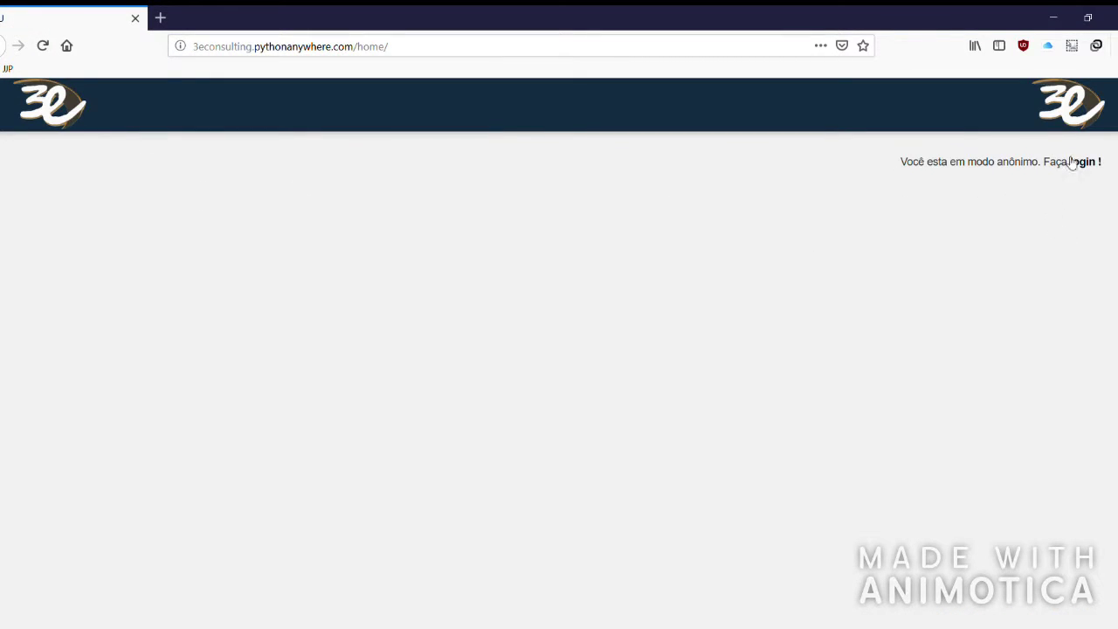
Reveal the navbar from the 3e logo and go to the /accounts/login/ page.
{"action": "left_click_drag", "start_coordinate": [907, 164], "coordinate": [1096, 166]}
{"action": "left_click", "coordinate": [53, 114]}
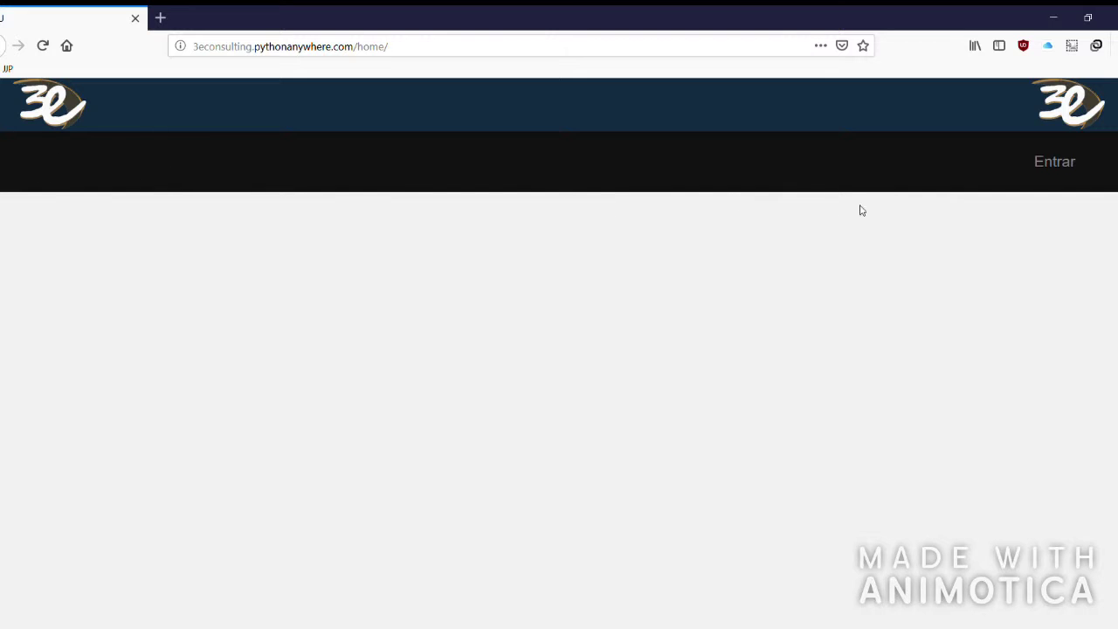
{"action": "left_click", "coordinate": [1055, 164]}
{"action": "left_click", "coordinate": [50, 103]}
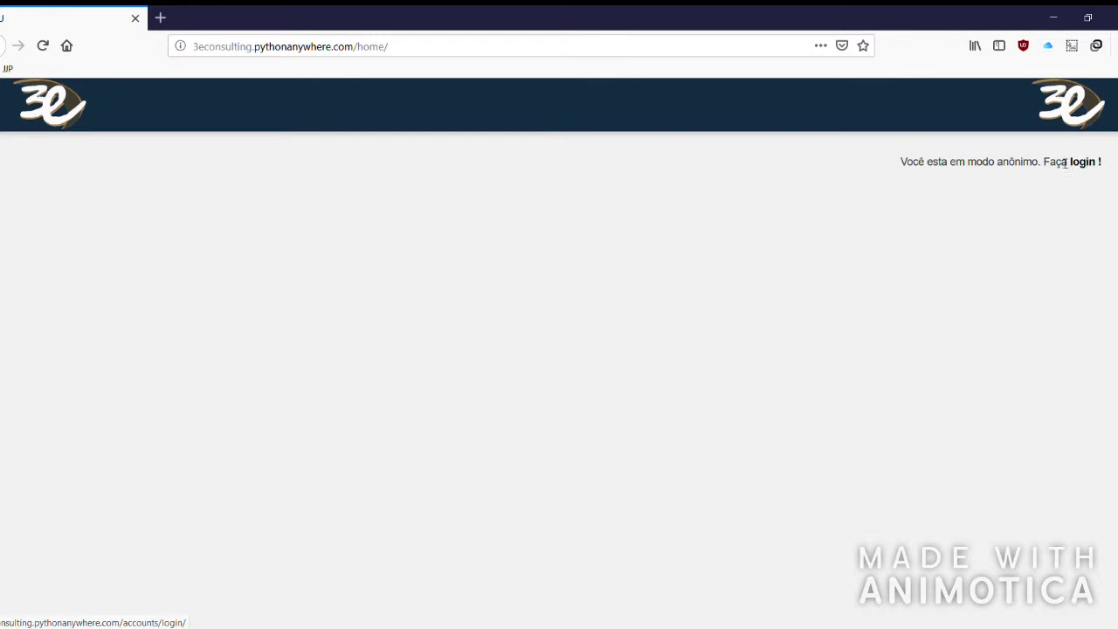
{"action": "left_click", "coordinate": [1082, 163]}
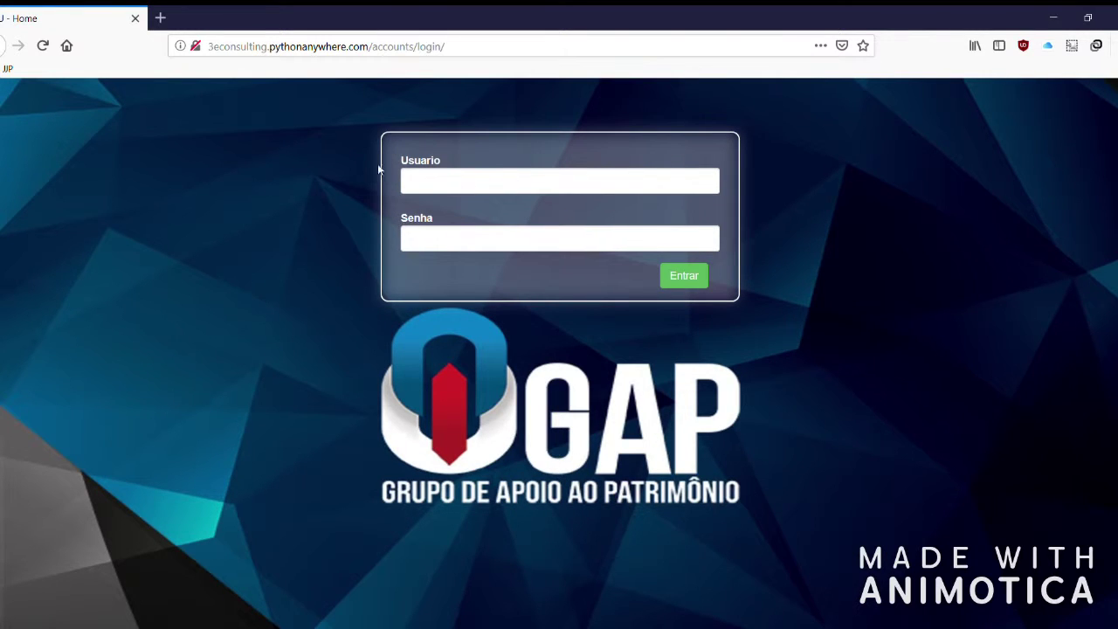
Enter the company username and password in Usuario and Senha, then submit the login.
{"action": "left_click", "coordinate": [568, 182]}
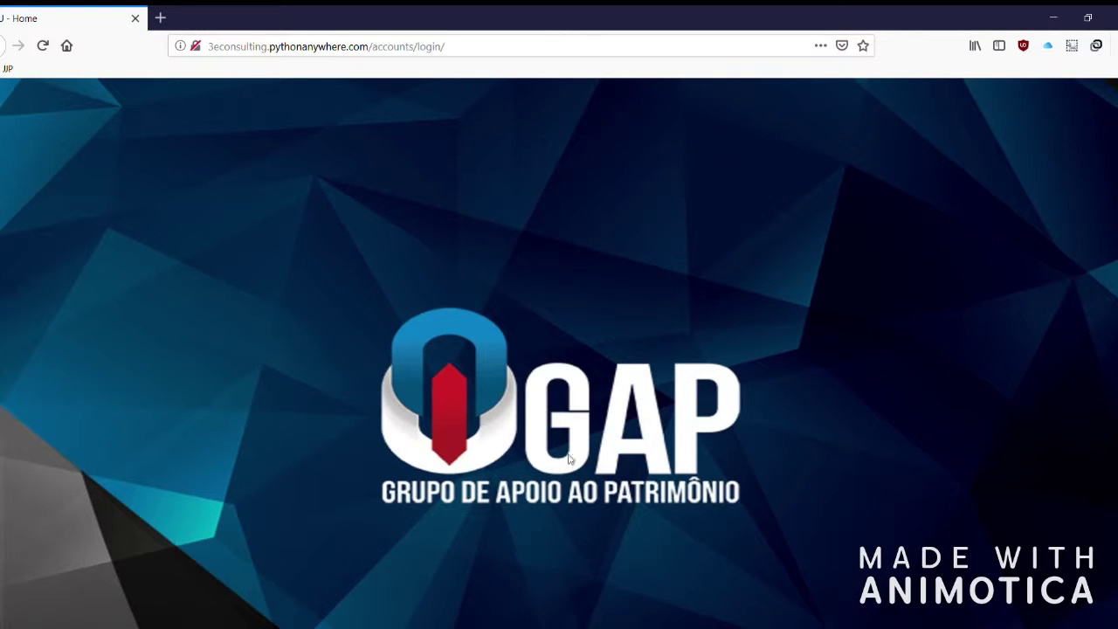
{"action": "left_click", "coordinate": [559, 181]}
{"action": "type", "text": "viniciu"}
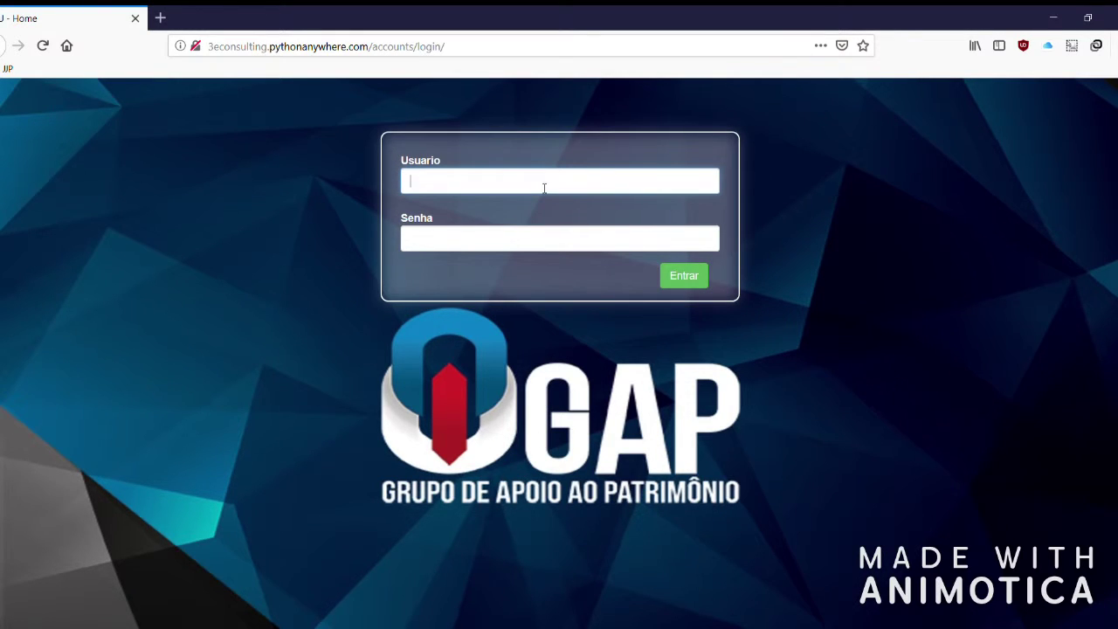
{"action": "key", "text": "BackSpace"}
{"action": "key", "text": "BackSpace"}
{"action": "key", "text": "BackSpace"}
{"action": "key", "text": "BackSpace"}
{"action": "key", "text": "BackSpace"}
{"action": "key", "text": "BackSpace"}
{"action": "key", "text": "BackSpace"}
{"action": "type", "text": "3econsulting"}
{"action": "left_click", "coordinate": [548, 247]}
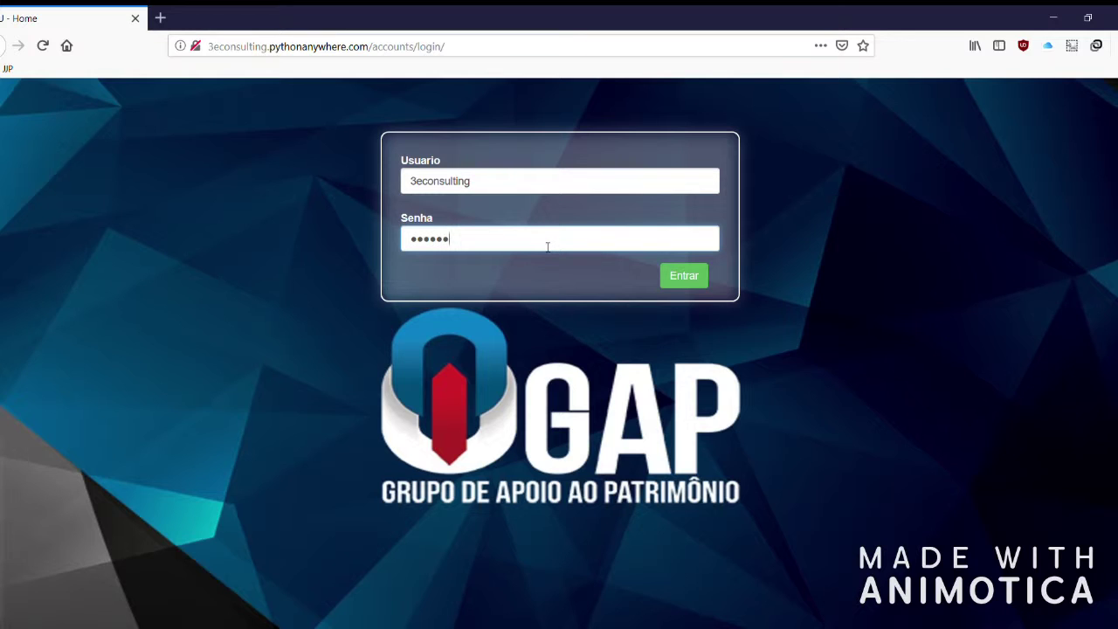
{"action": "type", "text": "•••••••••••••••••"}
{"action": "left_click", "coordinate": [679, 286]}
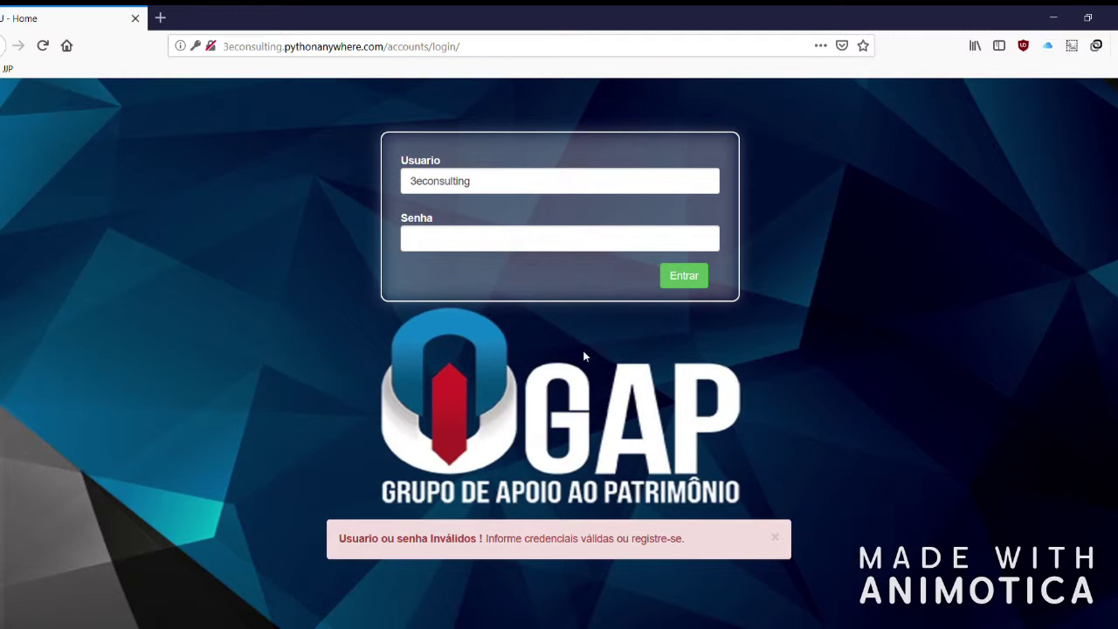
After the invalid-credentials error, re-enter the password in Senha and submit again.
{"action": "left_click_drag", "start_coordinate": [346, 539], "coordinate": [688, 539]}
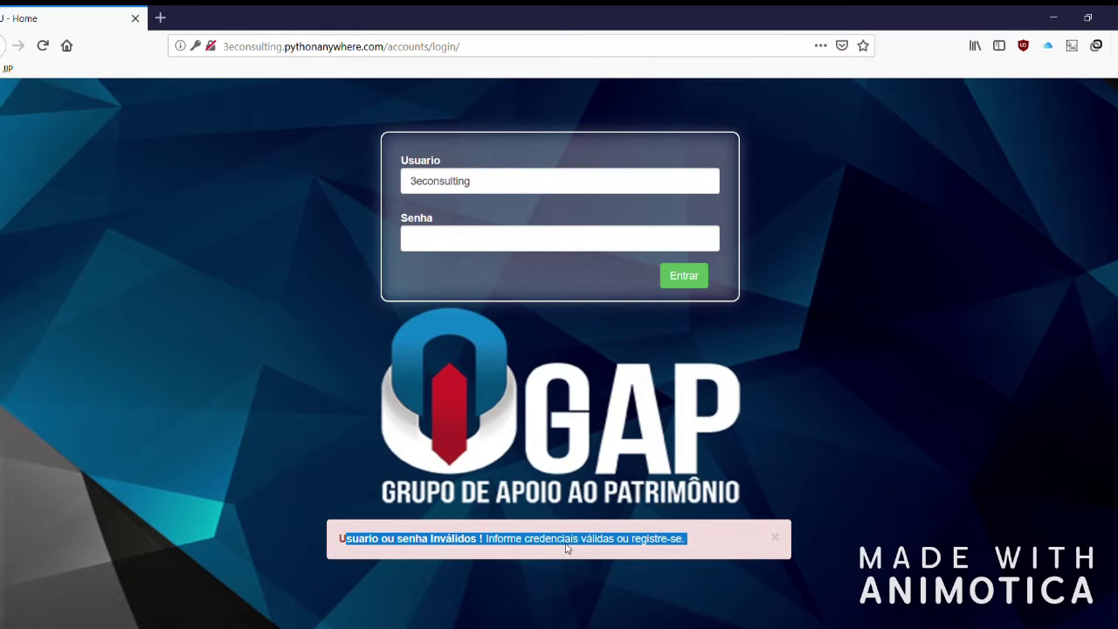
{"action": "left_click", "coordinate": [487, 246]}
{"action": "type", "text": "••••"}
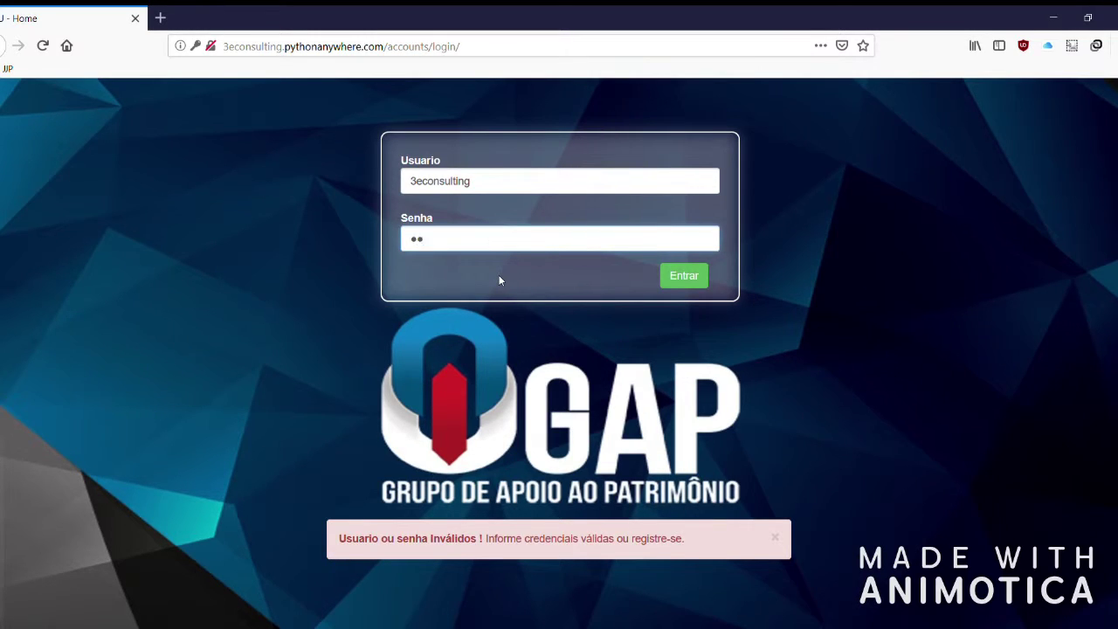
{"action": "type", "text": "••••••••••••••••••"}
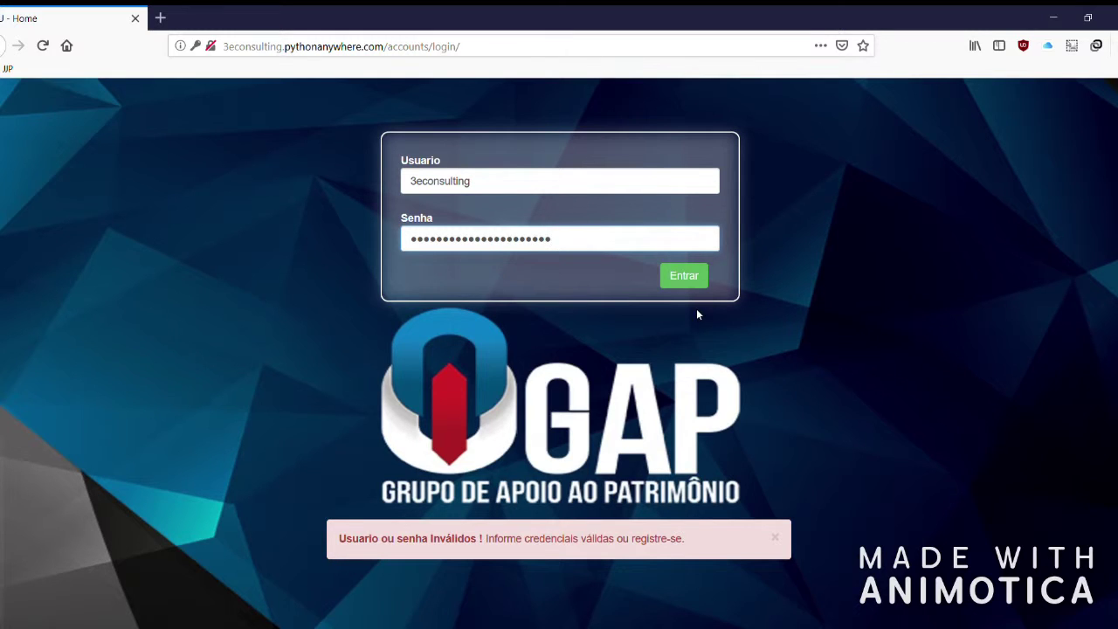
{"action": "type", "text": "••••"}
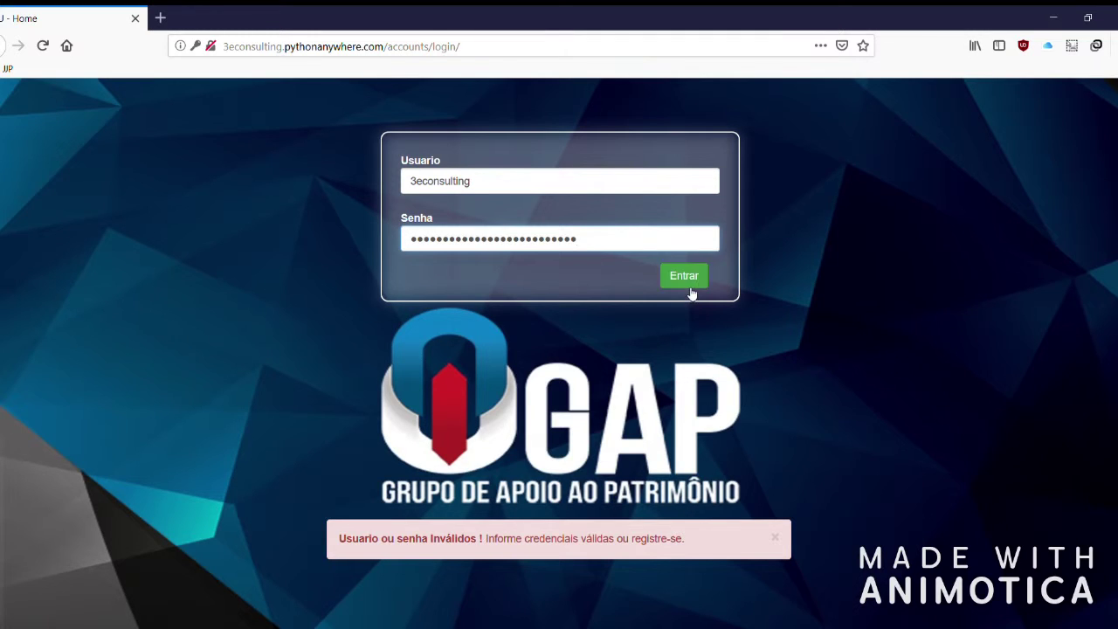
{"action": "left_click", "coordinate": [689, 281]}
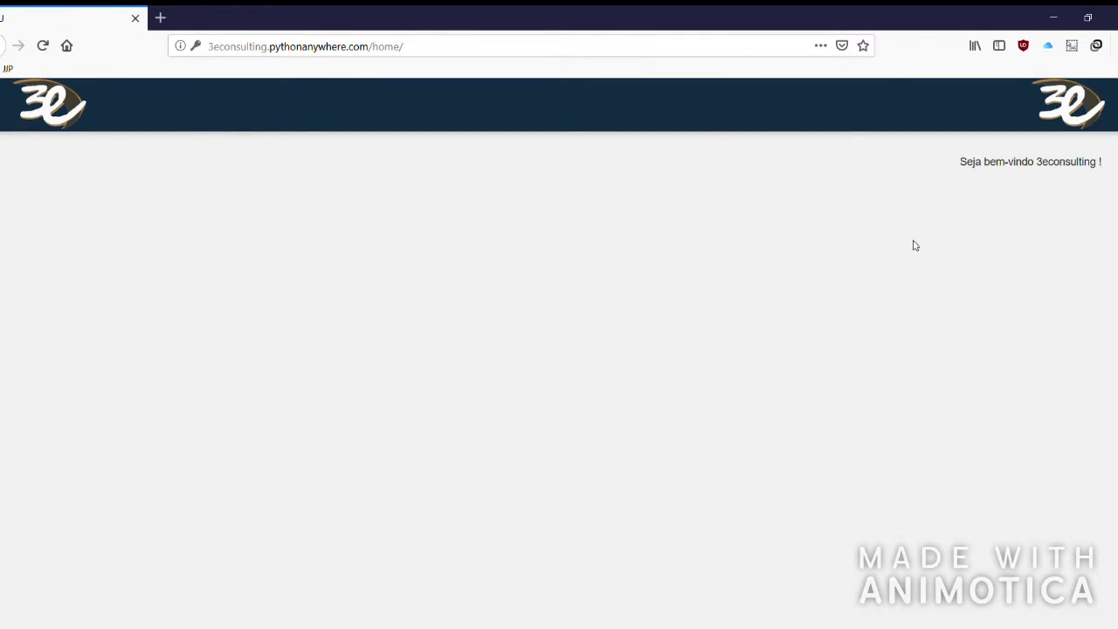
Go to the Funcionários section through the 3e logo's navigation bar.
{"action": "left_click_drag", "start_coordinate": [961, 166], "coordinate": [1024, 170]}
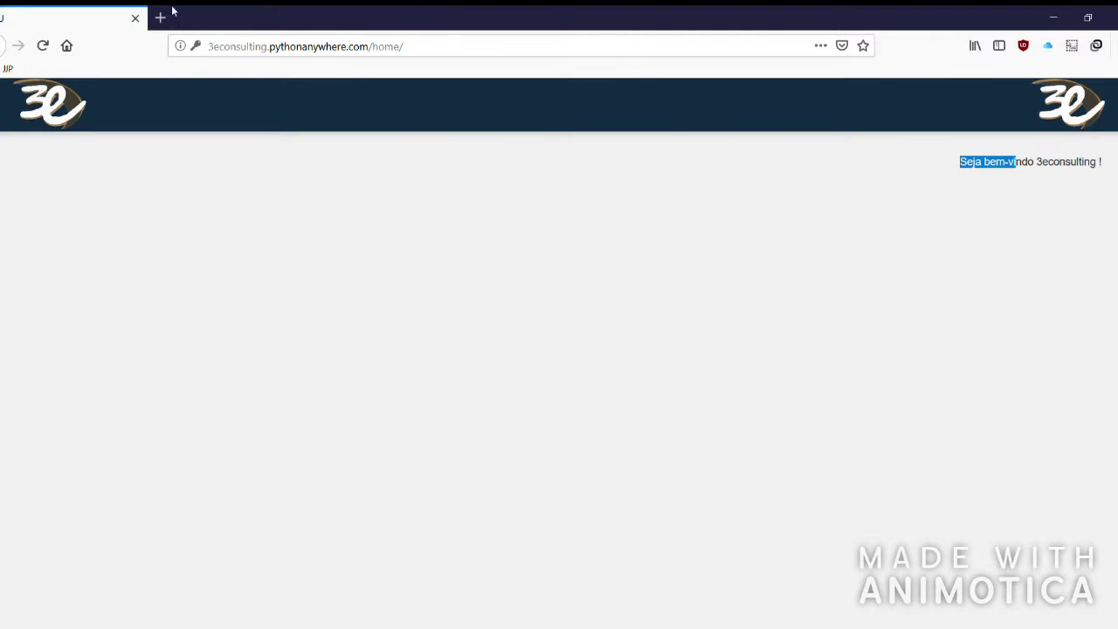
{"action": "left_click", "coordinate": [975, 162]}
{"action": "left_click_drag", "start_coordinate": [961, 168], "coordinate": [1044, 170]}
{"action": "left_click", "coordinate": [1049, 172]}
{"action": "double_click", "coordinate": [1049, 171]}
{"action": "left_click", "coordinate": [1041, 163]}
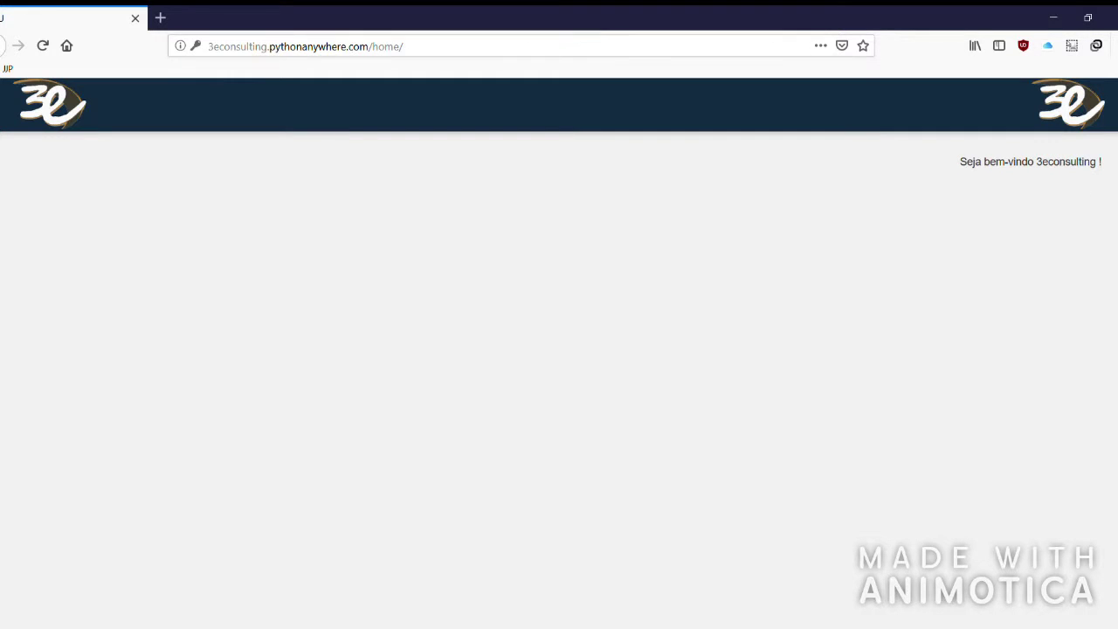
{"action": "left_click", "coordinate": [61, 111]}
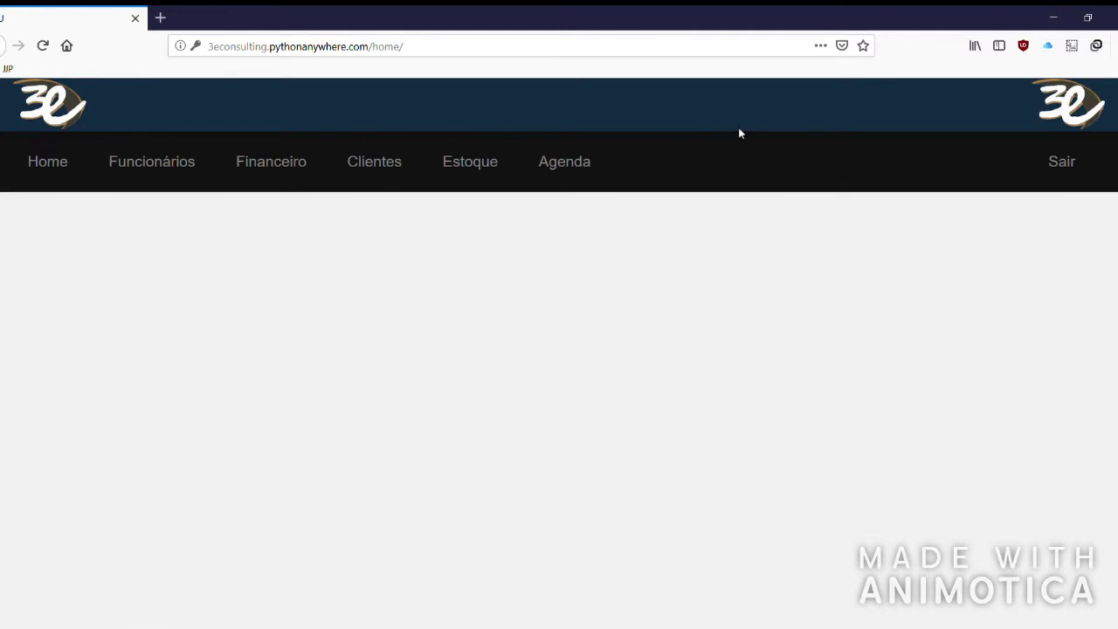
{"action": "left_click", "coordinate": [137, 158]}
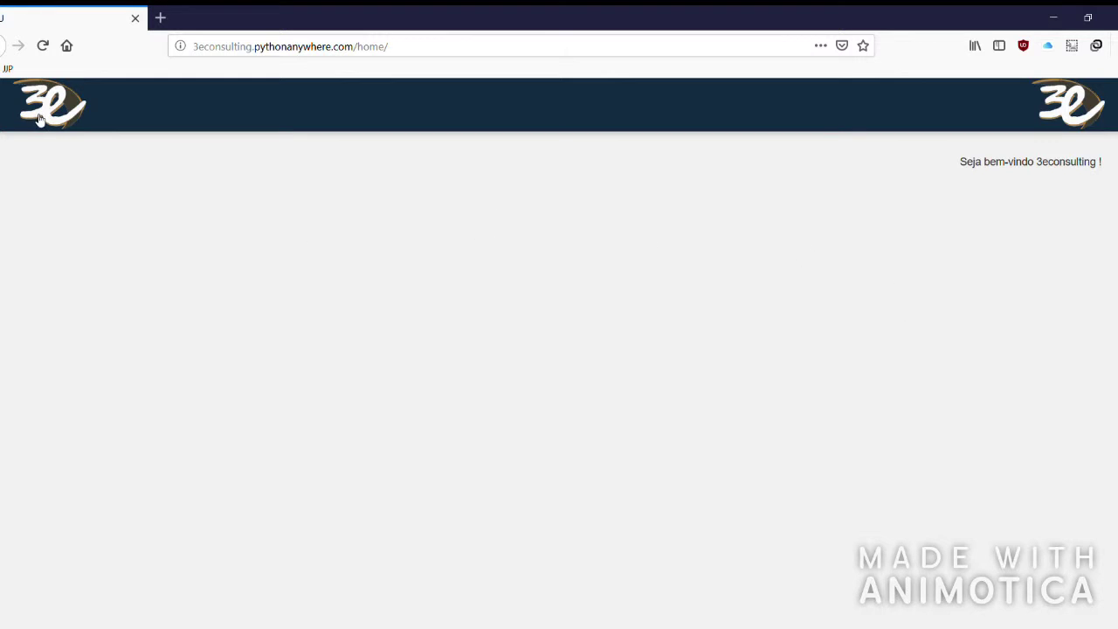
{"action": "mouse_move", "coordinate": [40, 119]}
{"action": "left_click", "coordinate": [160, 169]}
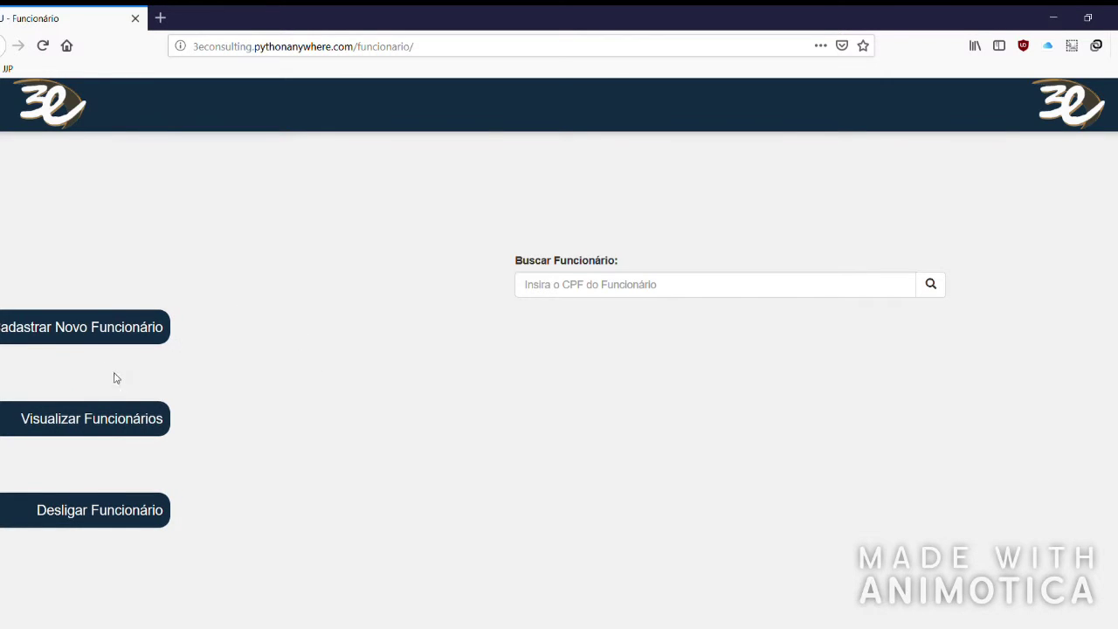
Open the Cadastro De Funcionário form to register a new employee.
{"action": "left_click", "coordinate": [40, 333]}
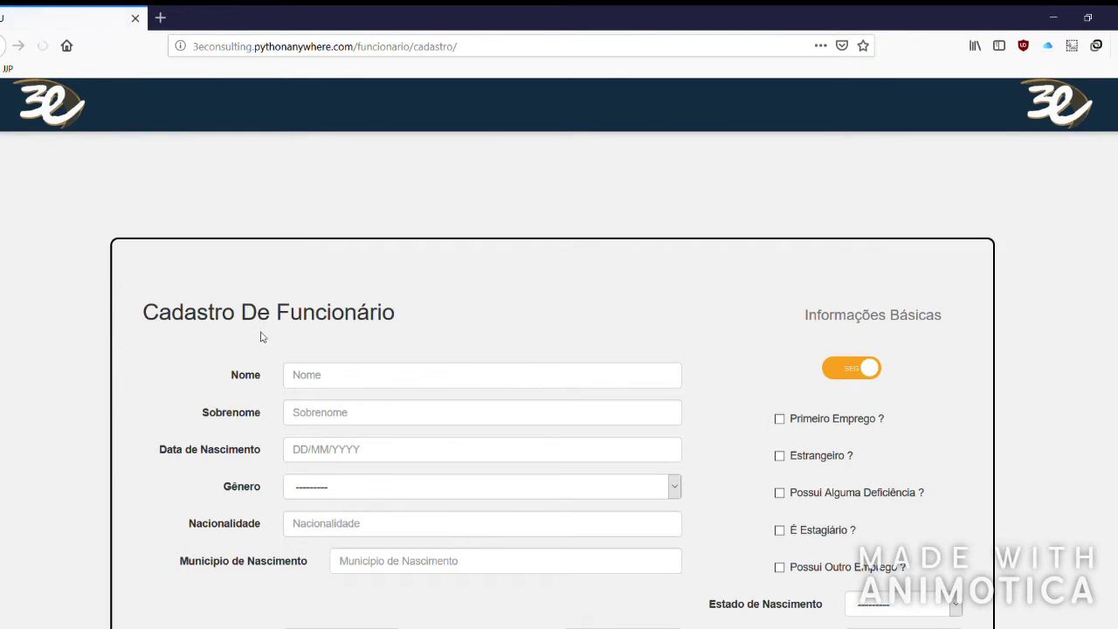
{"action": "scroll", "coordinate": [221, 339], "scroll_direction": "down", "scroll_amount": 2}
{"action": "scroll", "coordinate": [370, 210], "scroll_direction": "up", "scroll_amount": 1}
{"action": "scroll", "coordinate": [371, 210], "scroll_direction": "up", "scroll_amount": 1}
{"action": "scroll", "coordinate": [209, 233], "scroll_direction": "down", "scroll_amount": 1}
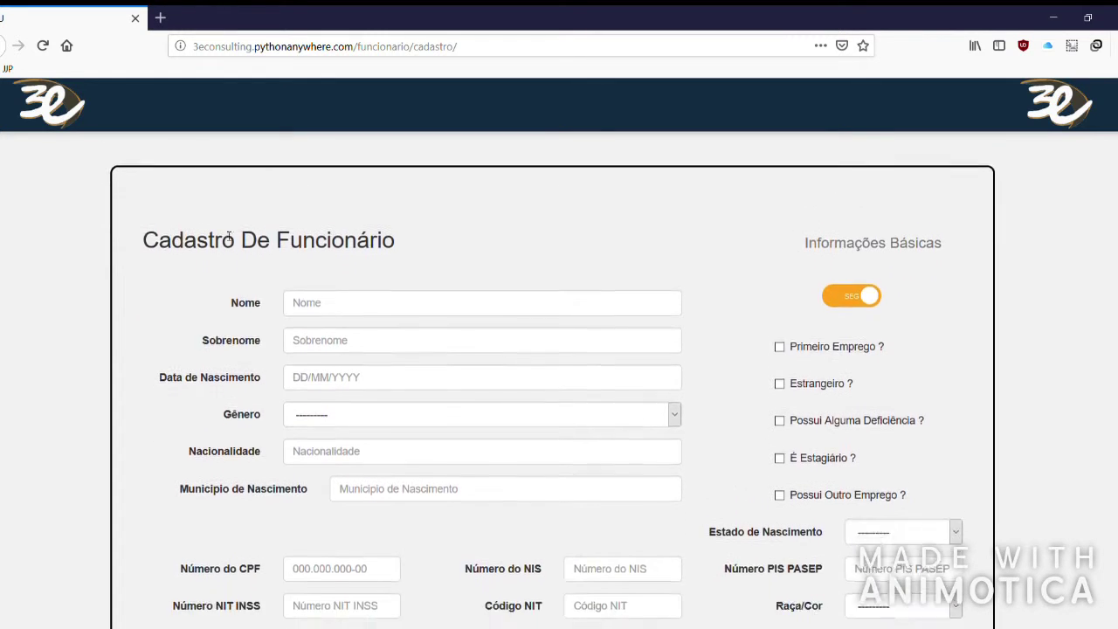
{"action": "scroll", "coordinate": [350, 280], "scroll_direction": "down", "scroll_amount": 3}
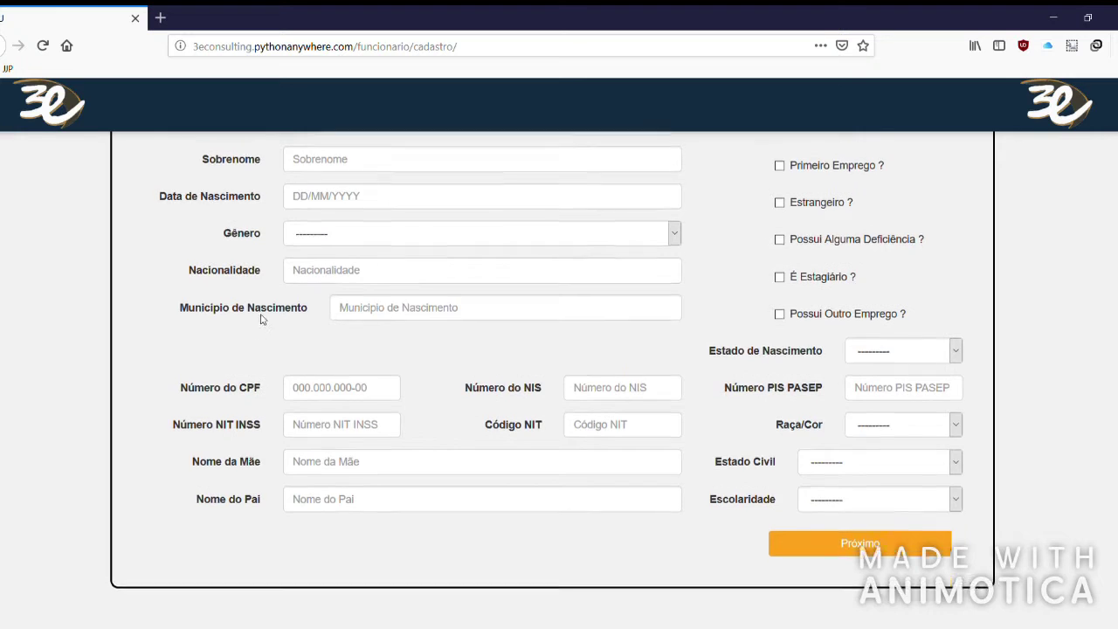
{"action": "scroll", "coordinate": [260, 319], "scroll_direction": "up", "scroll_amount": 3}
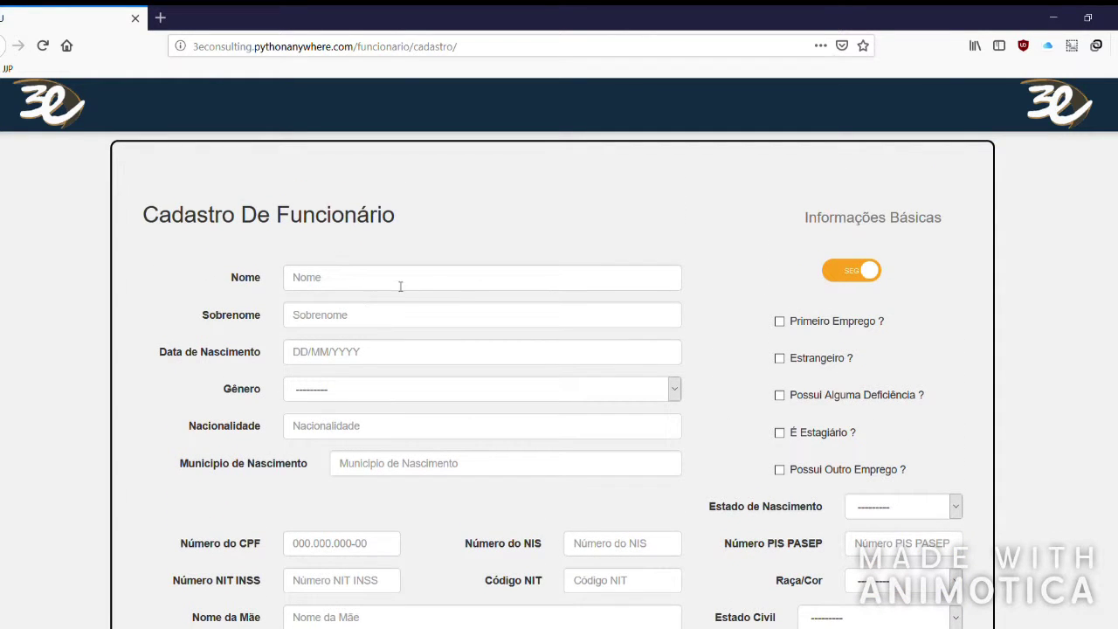
{"action": "scroll", "coordinate": [311, 241], "scroll_direction": "up", "scroll_amount": 1}
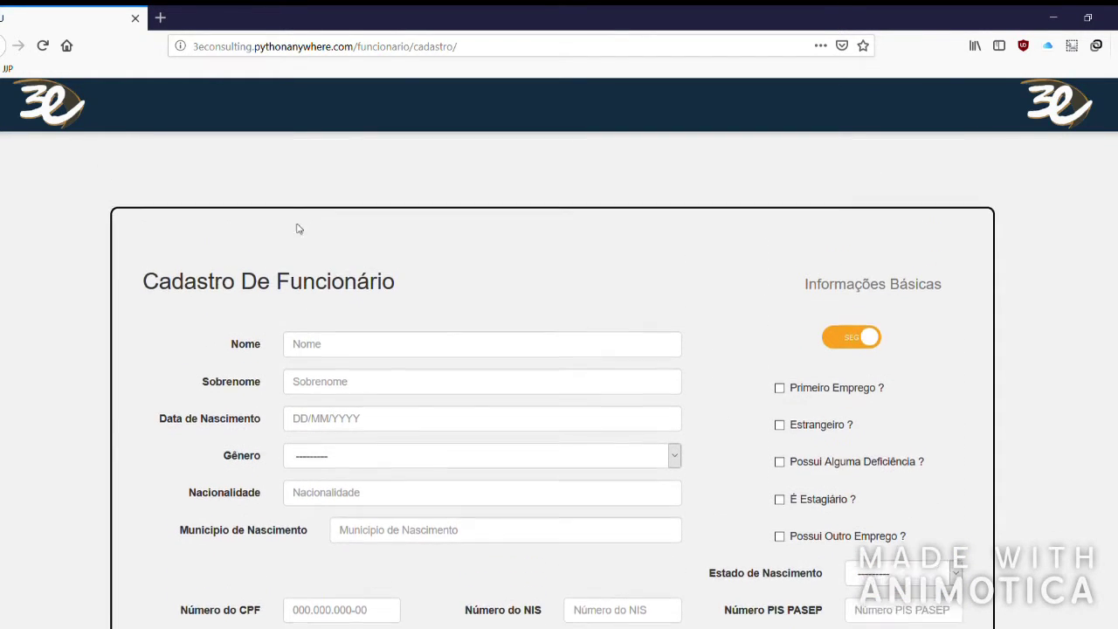
{"action": "scroll", "coordinate": [337, 394], "scroll_direction": "up", "scroll_amount": 1}
{"action": "scroll", "coordinate": [337, 394], "scroll_direction": "down", "scroll_amount": 3}
Fill in the new employee's first name and surname.
{"action": "left_click", "coordinate": [358, 225]}
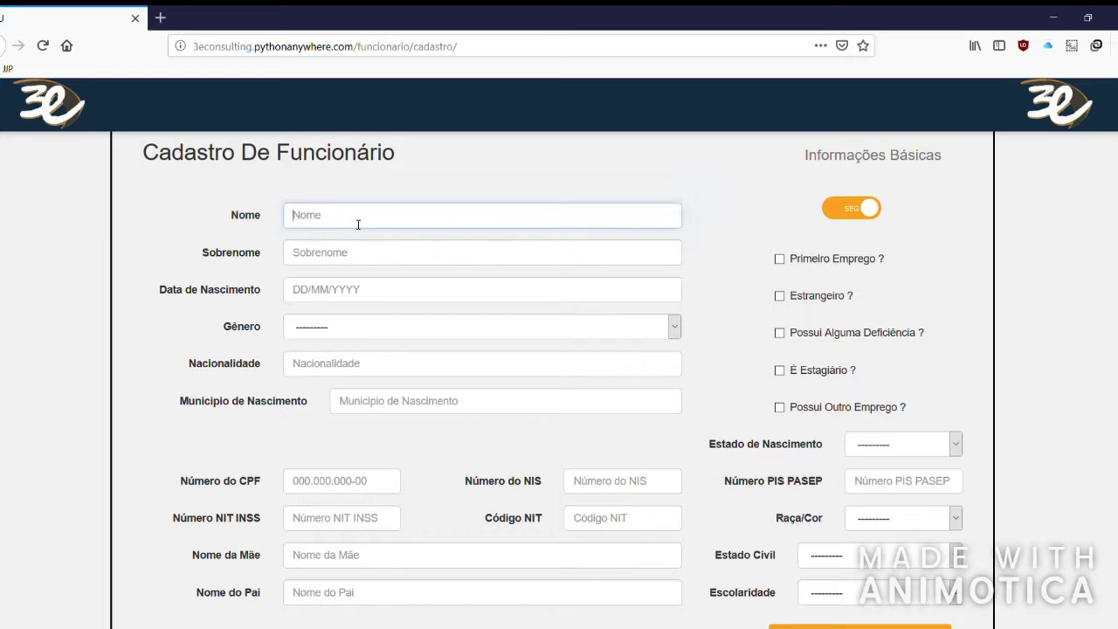
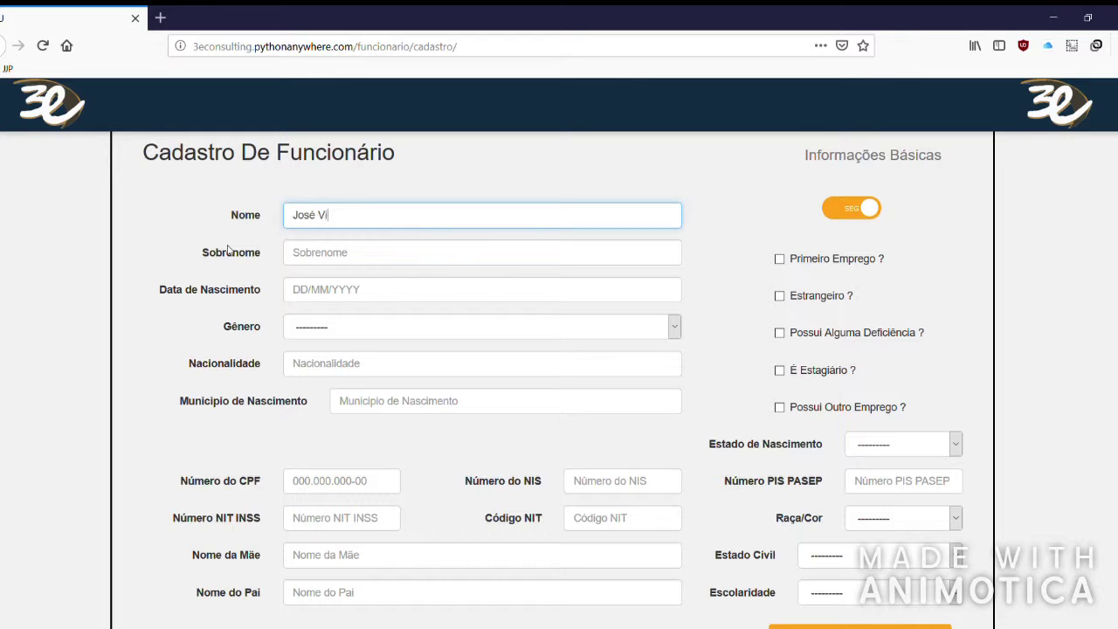
{"action": "key", "text": "Tab"}
{"action": "type", "text": "Pe"}
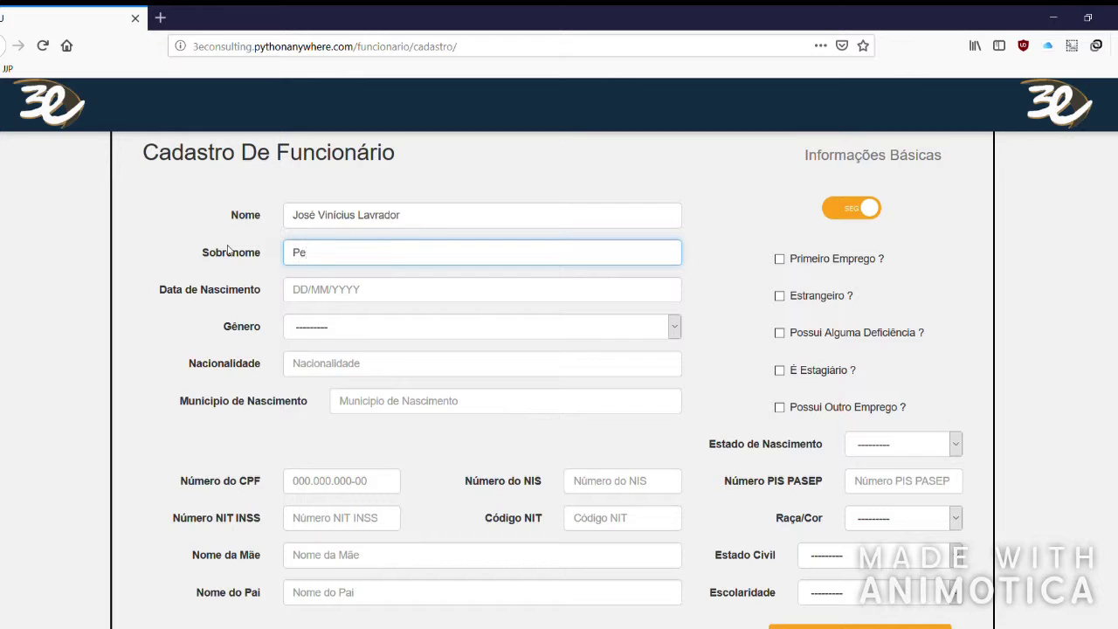
{"action": "key", "text": "shift+Tab"}
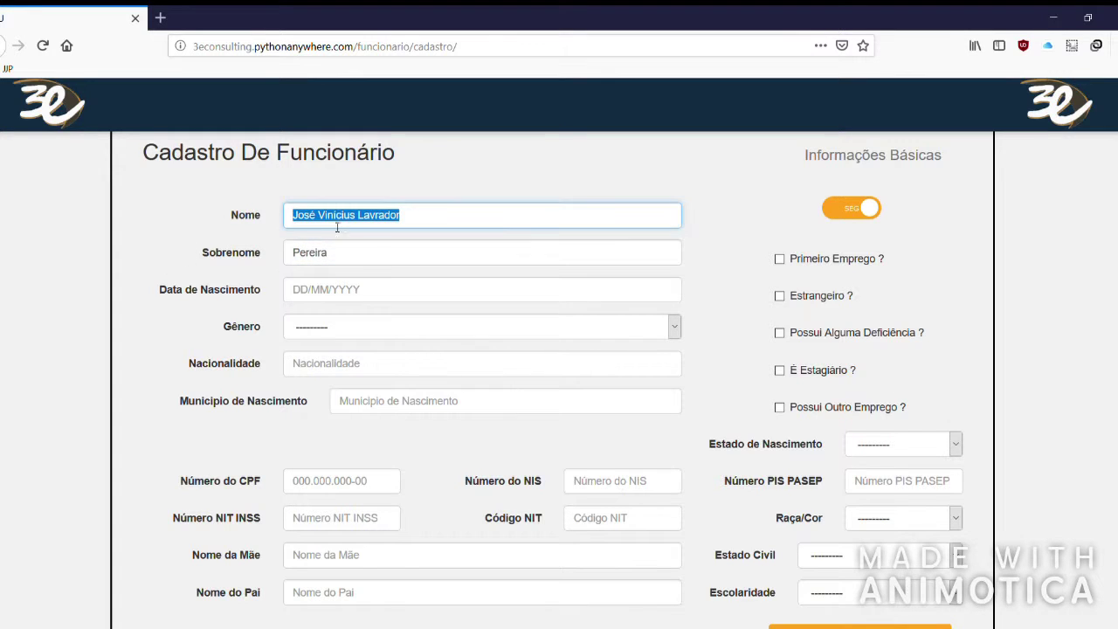
{"action": "key", "text": "Tab"}
{"action": "left_click", "coordinate": [427, 252]}
Enter the birth date, gender Masculino, nationality Brasileira and birthplace São Paulo.
{"action": "left_click", "coordinate": [742, 234]}
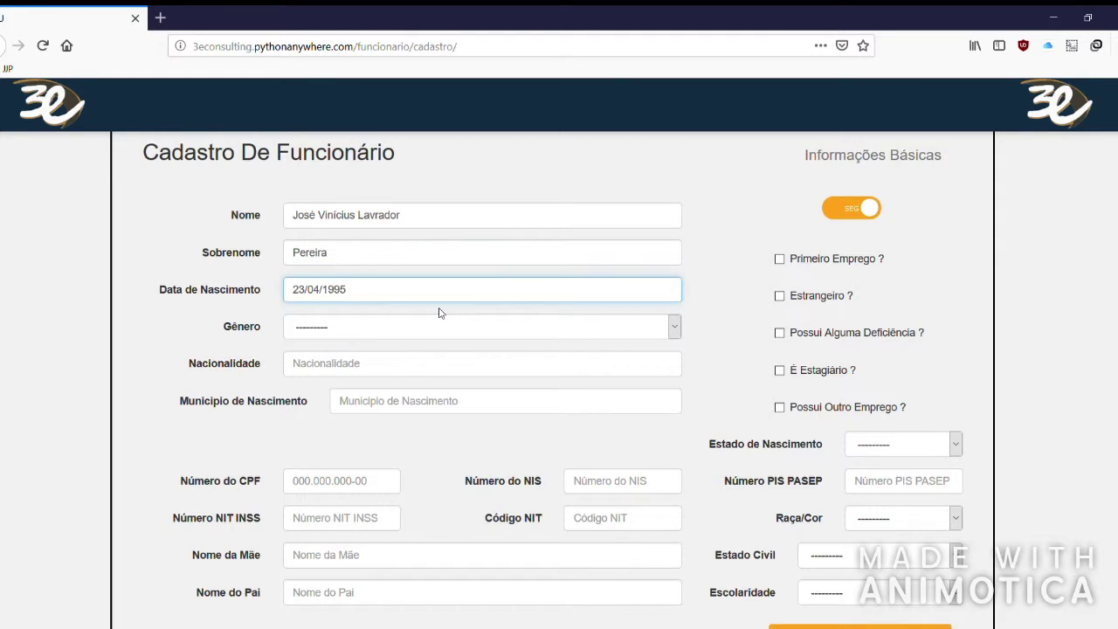
{"action": "key", "text": "Tab"}
{"action": "key", "text": "m"}
{"action": "left_click", "coordinate": [332, 366]}
{"action": "type", "text": "Brasileira"}
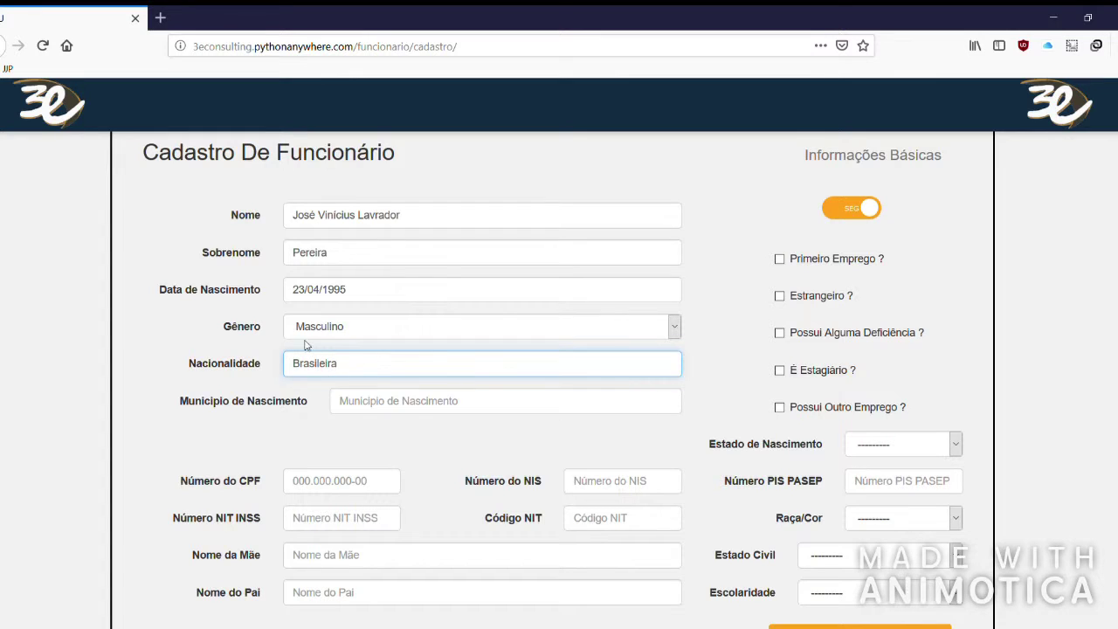
{"action": "left_click", "coordinate": [350, 424]}
{"action": "left_click", "coordinate": [435, 408]}
{"action": "type", "text": "São Paulo"}
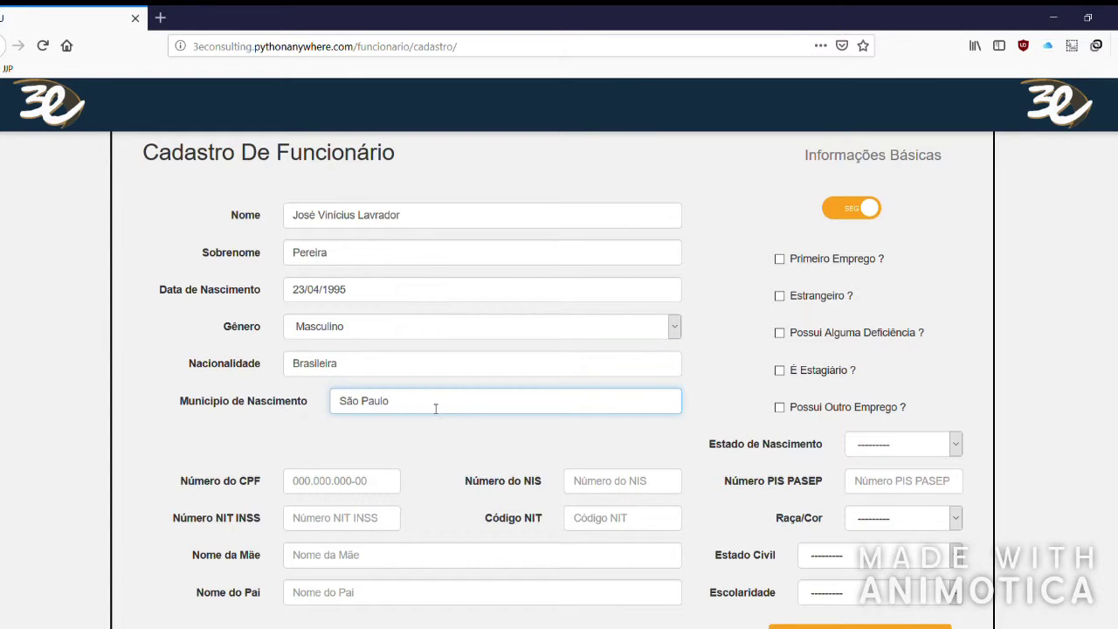
{"action": "left_click", "coordinate": [734, 219]}
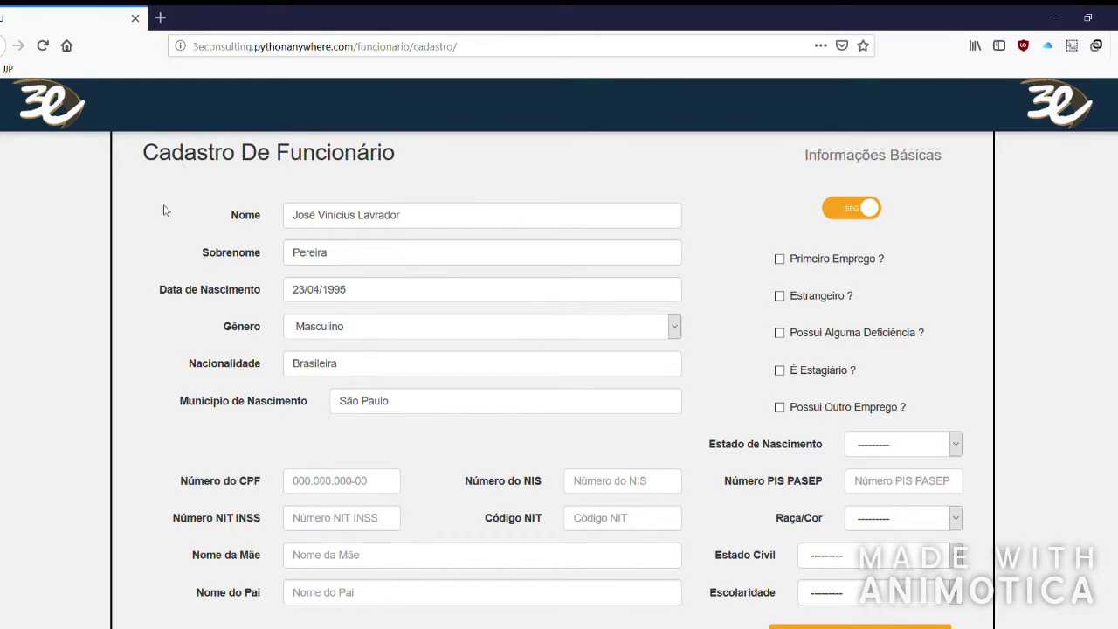
Keep the SEG switch on and leave the first-job, foreigner and disability boxes unticked.
{"action": "scroll", "coordinate": [317, 205], "scroll_direction": "up", "scroll_amount": 3}
{"action": "scroll", "coordinate": [432, 291], "scroll_direction": "down", "scroll_amount": 3}
{"action": "left_click", "coordinate": [857, 209]}
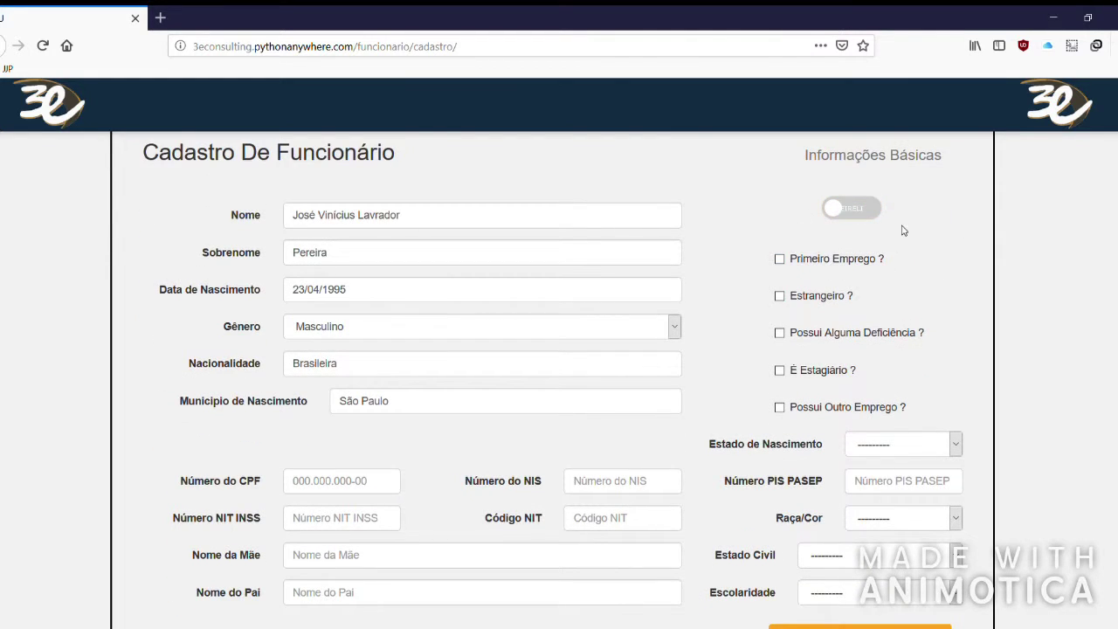
{"action": "left_click", "coordinate": [834, 210]}
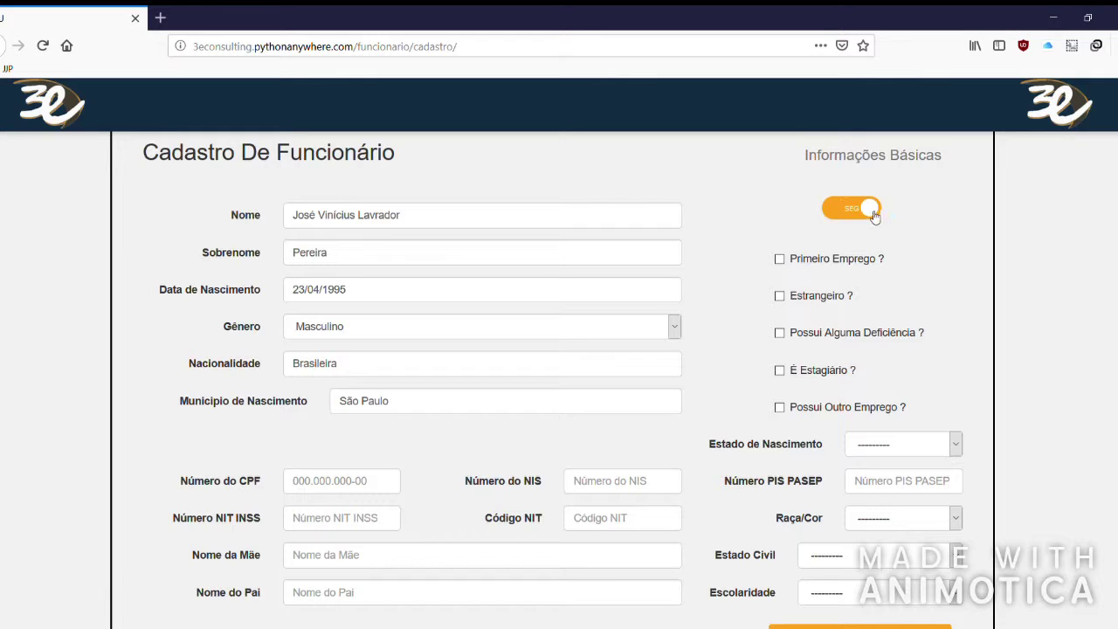
{"action": "left_click", "coordinate": [873, 213]}
{"action": "left_click", "coordinate": [836, 213]}
{"action": "left_click", "coordinate": [861, 262]}
{"action": "left_click", "coordinate": [873, 260]}
{"action": "left_click", "coordinate": [821, 302]}
{"action": "left_click", "coordinate": [833, 303]}
{"action": "left_click", "coordinate": [862, 345]}
{"action": "left_click", "coordinate": [879, 346]}
Tick only 'É Estagiário ?', clearing the other-job, disability, foreigner and first-job boxes.
{"action": "left_click", "coordinate": [830, 375]}
{"action": "left_click", "coordinate": [829, 381]}
{"action": "left_click", "coordinate": [869, 409]}
{"action": "left_click", "coordinate": [828, 373]}
{"action": "left_click", "coordinate": [825, 408]}
{"action": "left_click", "coordinate": [839, 341]}
{"action": "left_click", "coordinate": [819, 303]}
{"action": "left_click", "coordinate": [809, 261]}
{"action": "left_click", "coordinate": [805, 301]}
{"action": "left_click", "coordinate": [809, 265]}
{"action": "left_click", "coordinate": [810, 334]}
{"action": "left_click", "coordinate": [801, 378]}
{"action": "left_click", "coordinate": [822, 381]}
{"action": "left_click", "coordinate": [813, 375]}
{"action": "scroll", "coordinate": [782, 316], "scroll_direction": "down", "scroll_amount": 2}
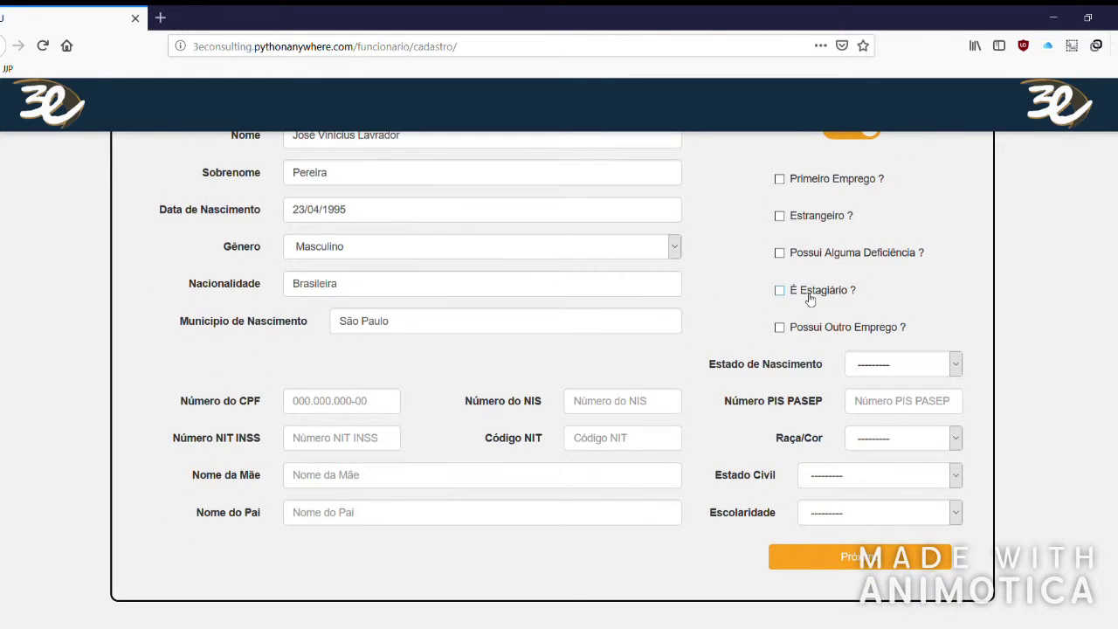
{"action": "left_click", "coordinate": [810, 298]}
{"action": "left_click", "coordinate": [331, 409]}
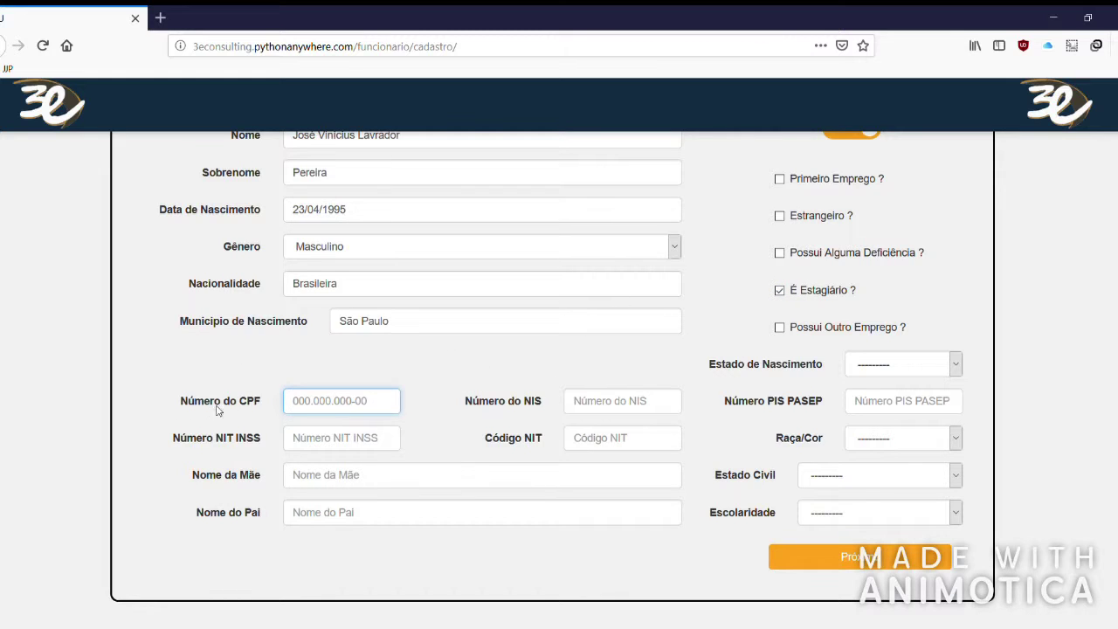
Type the employee's CPF number into Número do CPF, correcting mistyped digits.
{"action": "left_click_drag", "start_coordinate": [187, 401], "coordinate": [233, 400]}
{"action": "left_click", "coordinate": [296, 409]}
{"action": "type", "text": "40-5033"}
{"action": "key", "text": "BackSpace"}
{"action": "key", "text": "BackSpace"}
{"action": "key", "text": "BackSpace"}
{"action": "key", "text": "BackSpace"}
{"action": "key", "text": "BackSpace"}
{"action": "key", "text": "BackSpace"}
{"action": "type", "text": "22222222222"}
{"action": "left_click_drag", "start_coordinate": [294, 403], "coordinate": [386, 403]}
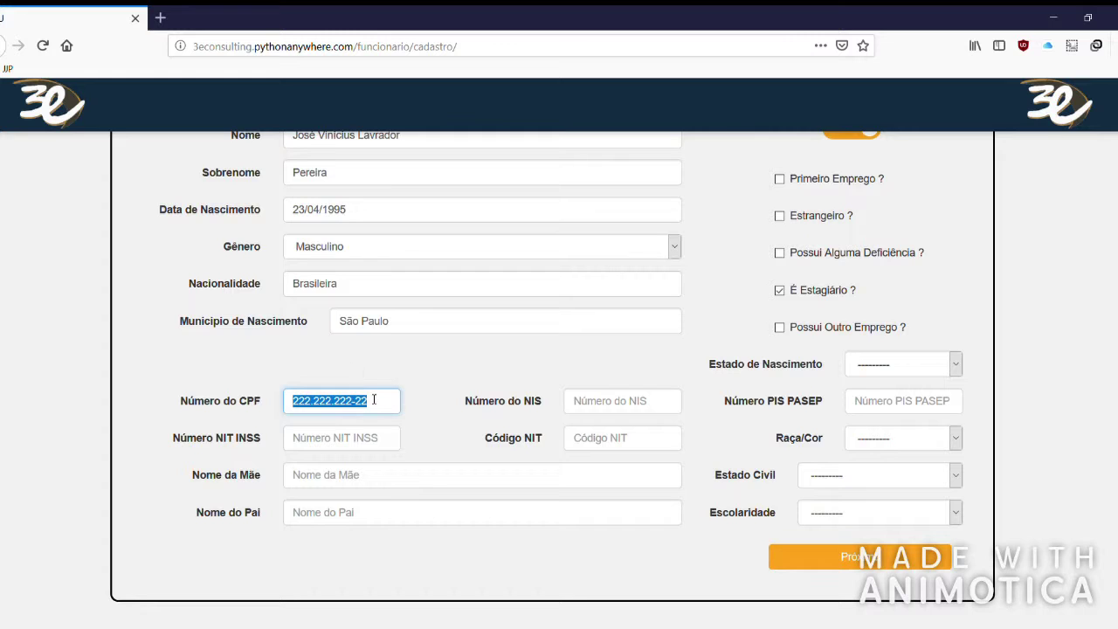
{"action": "scroll", "coordinate": [452, 359], "scroll_direction": "up", "scroll_amount": 2}
{"action": "left_click", "coordinate": [386, 490]}
{"action": "left_click_drag", "start_coordinate": [386, 490], "coordinate": [197, 479]}
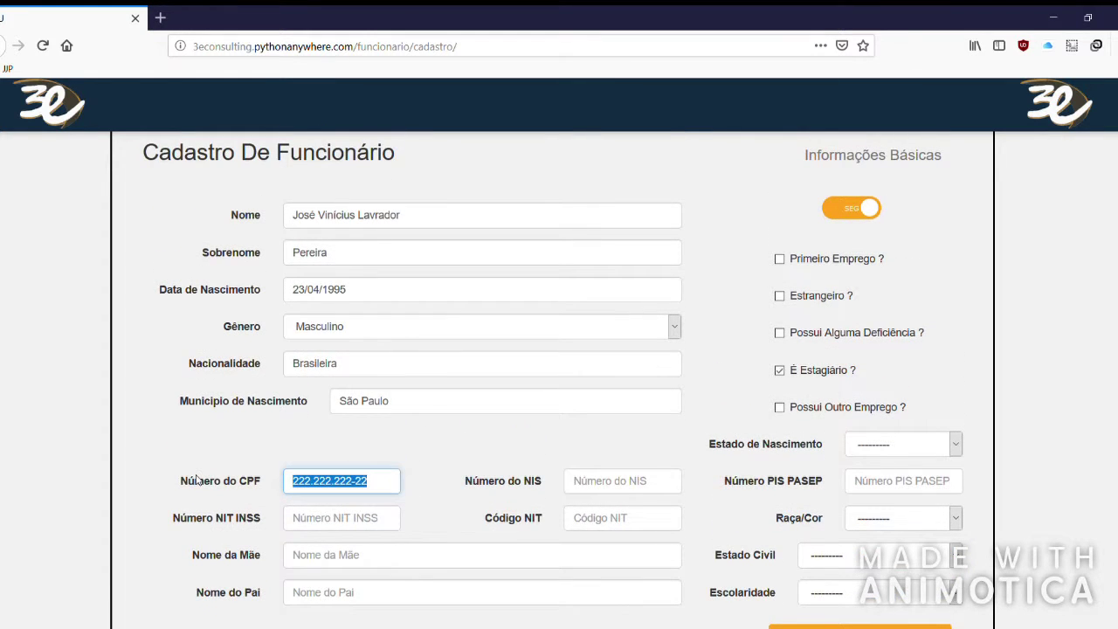
{"action": "type", "text": "515.151.515-15"}
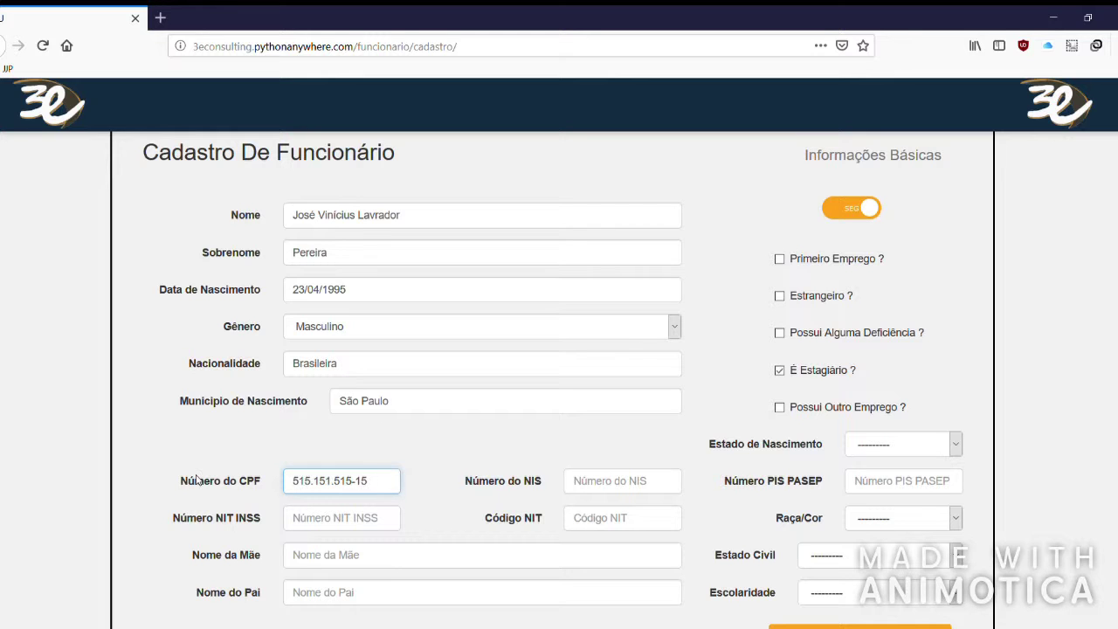
{"action": "key", "text": "Tab"}
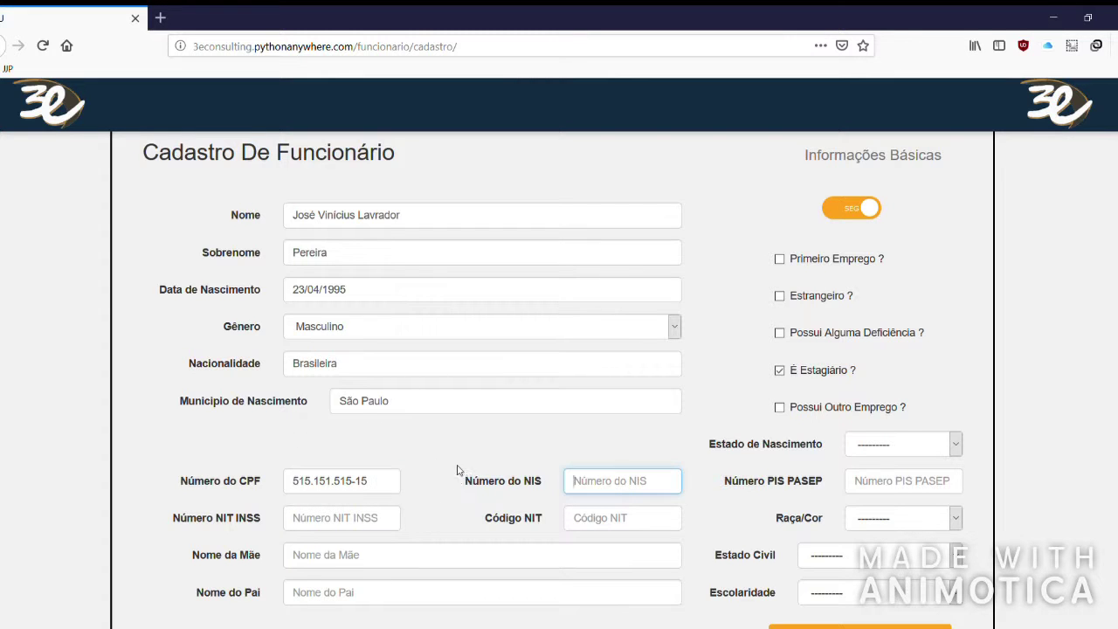
{"action": "scroll", "coordinate": [828, 606], "scroll_direction": "down", "scroll_amount": 2}
Submit the form, and after the CPF Inválido error, replace the CPF with a valid number.
{"action": "left_click", "coordinate": [836, 561]}
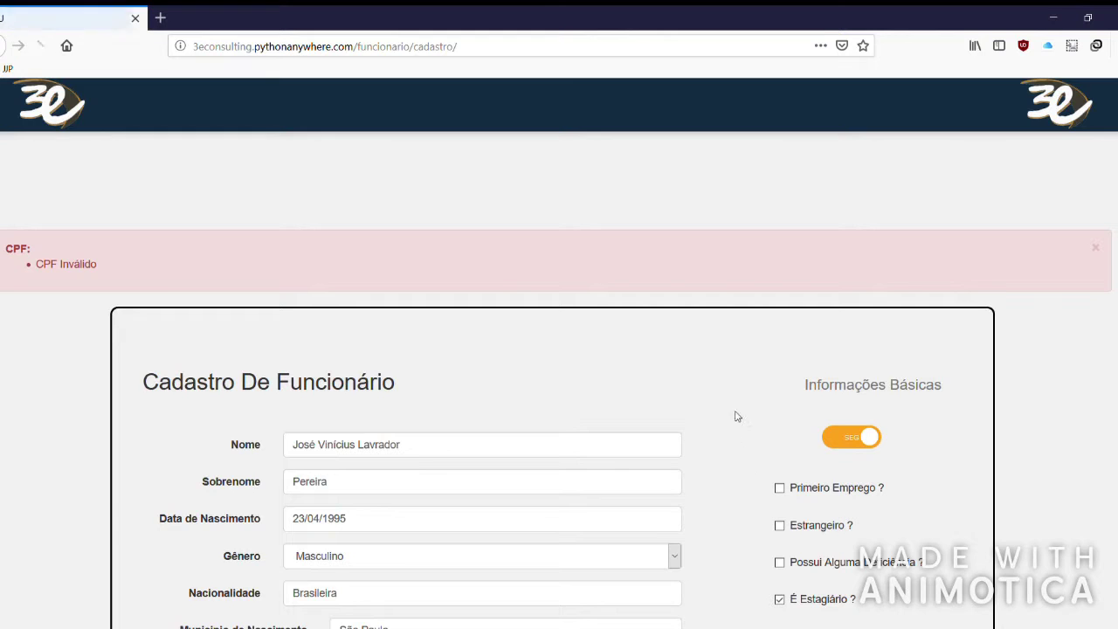
{"action": "double_click", "coordinate": [23, 251]}
{"action": "triple_click", "coordinate": [55, 268]}
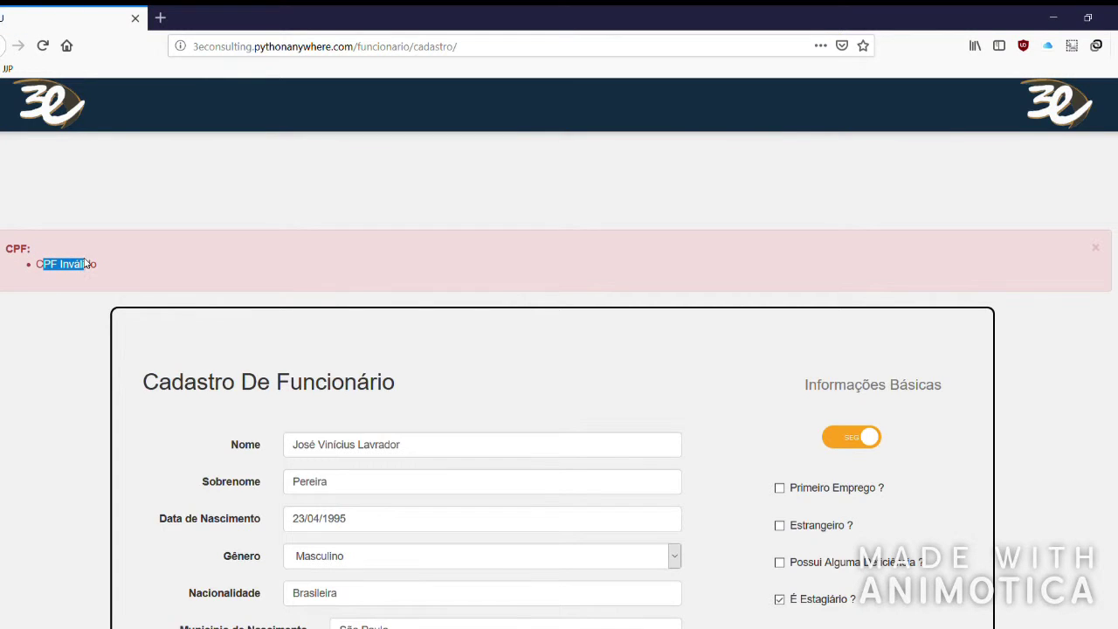
{"action": "scroll", "coordinate": [300, 325], "scroll_direction": "down", "scroll_amount": 4}
{"action": "left_click", "coordinate": [370, 389]}
{"action": "scroll", "coordinate": [436, 344], "scroll_direction": "up", "scroll_amount": 4}
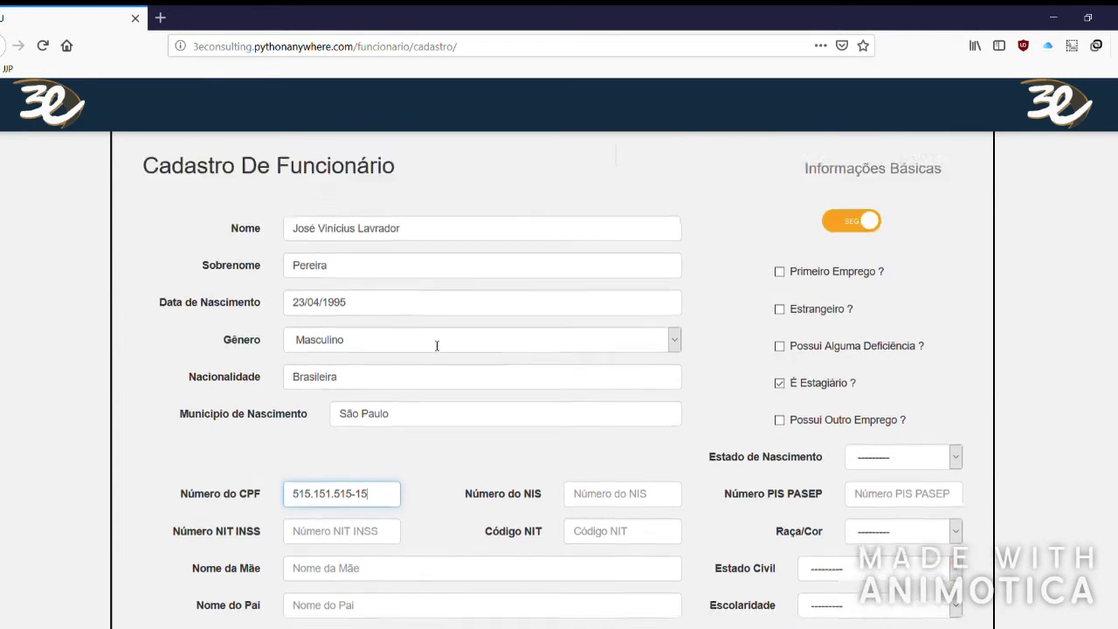
{"action": "scroll", "coordinate": [331, 419], "scroll_direction": "down", "scroll_amount": 3}
{"action": "triple_click", "coordinate": [368, 472]}
{"action": "type", "text": "222.222.222-22"}
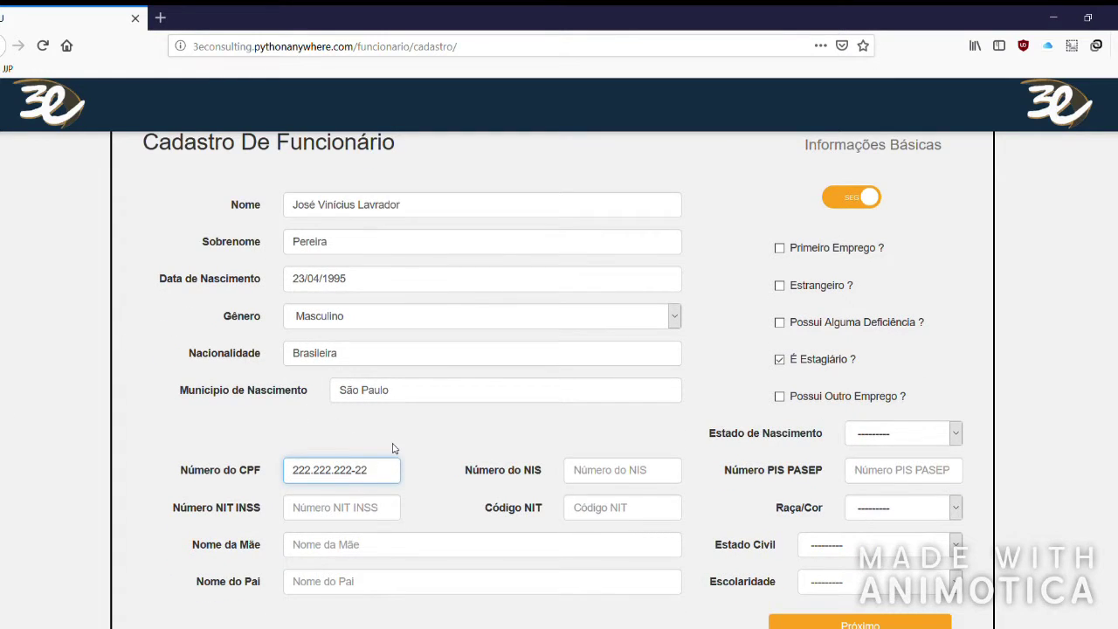
Fill in the mother's and father's full names.
{"action": "scroll", "coordinate": [392, 449], "scroll_direction": "down", "scroll_amount": 2}
{"action": "left_click", "coordinate": [359, 462]}
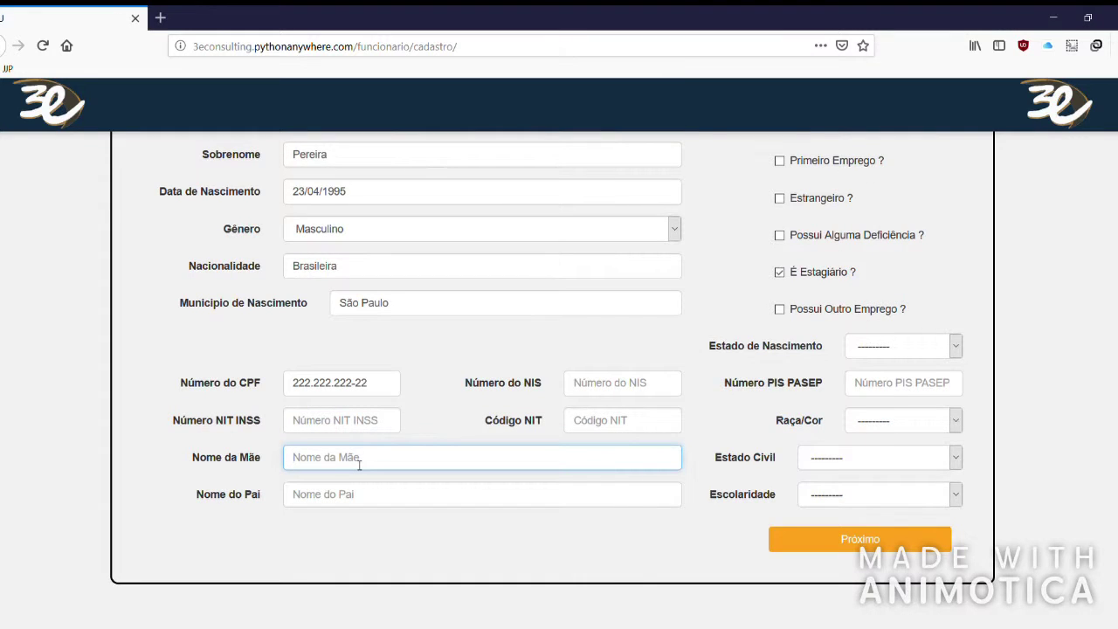
{"action": "key", "text": "Tab"}
{"action": "key", "text": "Tab"}
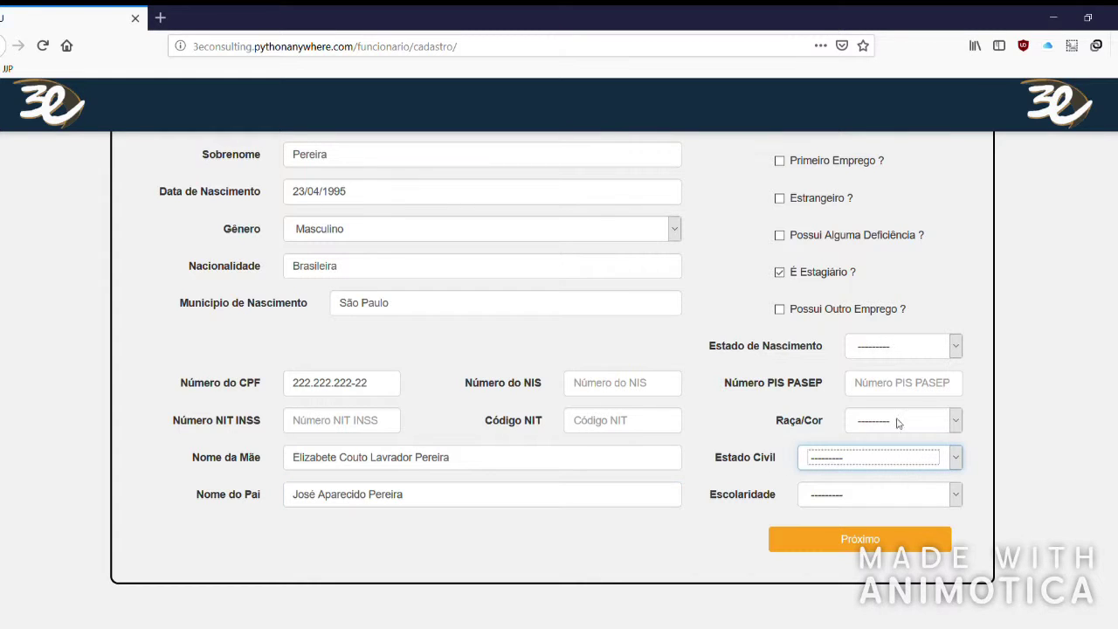
Set birth state SP, Branca, Solteiro(a) and Superior schooling, then advance to the address step.
{"action": "left_click", "coordinate": [932, 348]}
{"action": "key", "text": "s"}
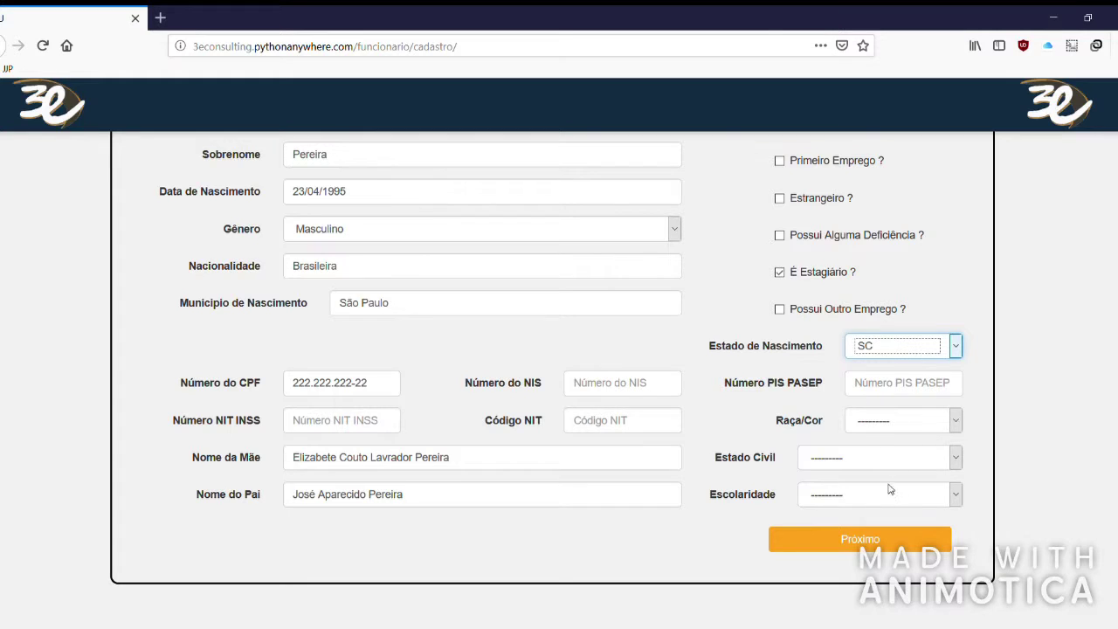
{"action": "key", "text": "p"}
{"action": "left_click", "coordinate": [882, 422]}
{"action": "key", "text": "b"}
{"action": "left_click", "coordinate": [826, 459]}
{"action": "key", "text": "s"}
{"action": "key", "text": "Tab"}
{"action": "key", "text": "s"}
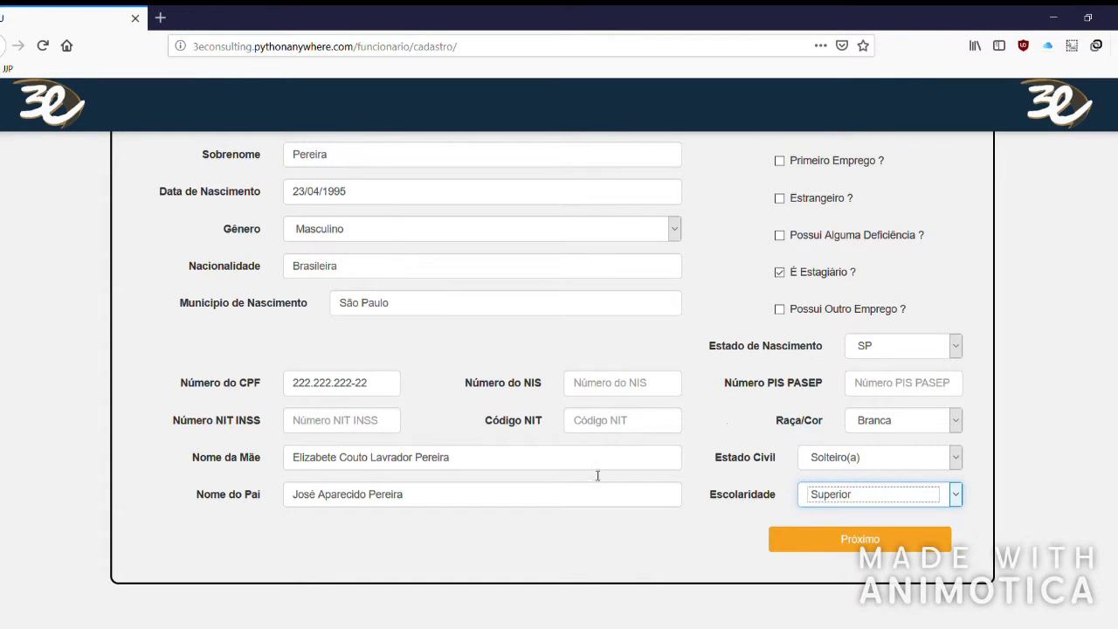
{"action": "left_click", "coordinate": [876, 381]}
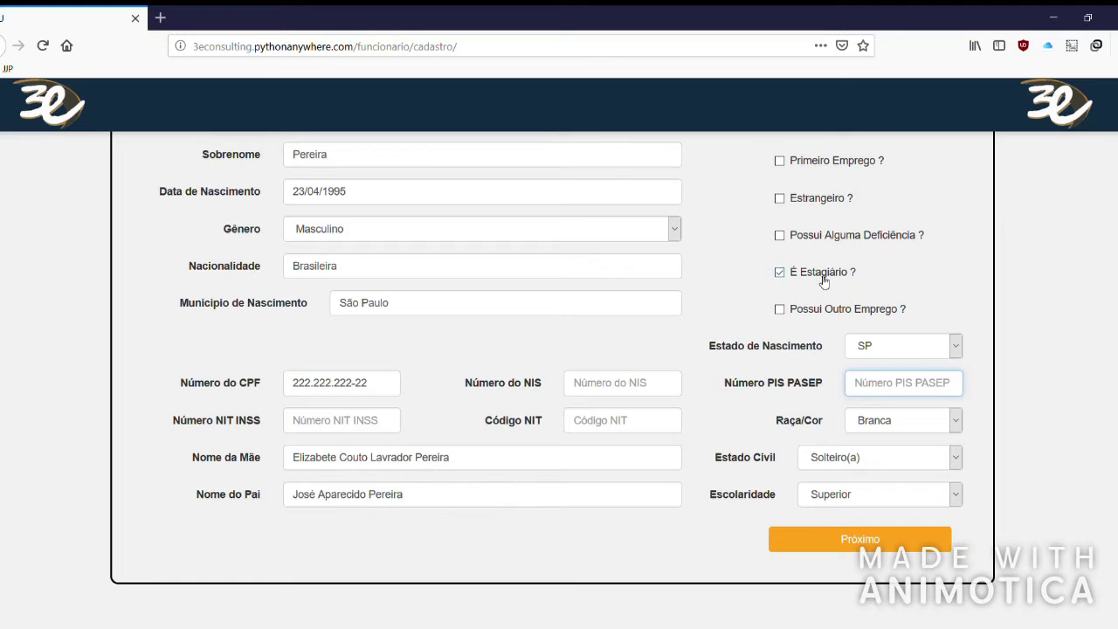
{"action": "scroll", "coordinate": [569, 295], "scroll_direction": "up", "scroll_amount": 3}
{"action": "scroll", "coordinate": [898, 498], "scroll_direction": "down", "scroll_amount": 3}
{"action": "left_click", "coordinate": [850, 546]}
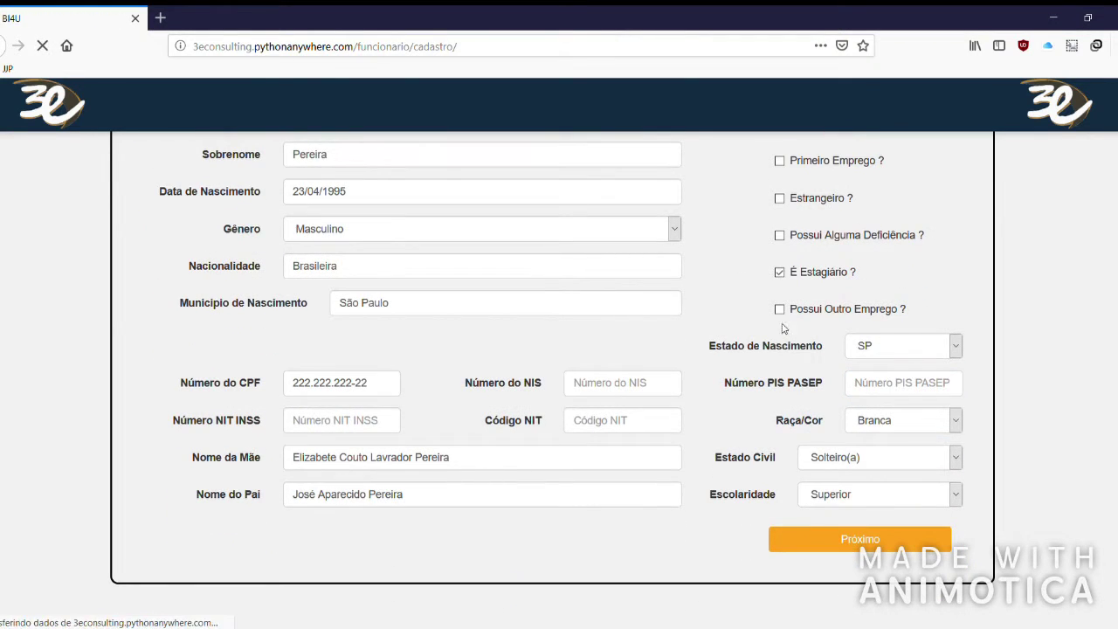
Leave Residente no Exterior off and enter the CEP so the address auto-fills.
{"action": "scroll", "coordinate": [362, 302], "scroll_direction": "down", "scroll_amount": 1}
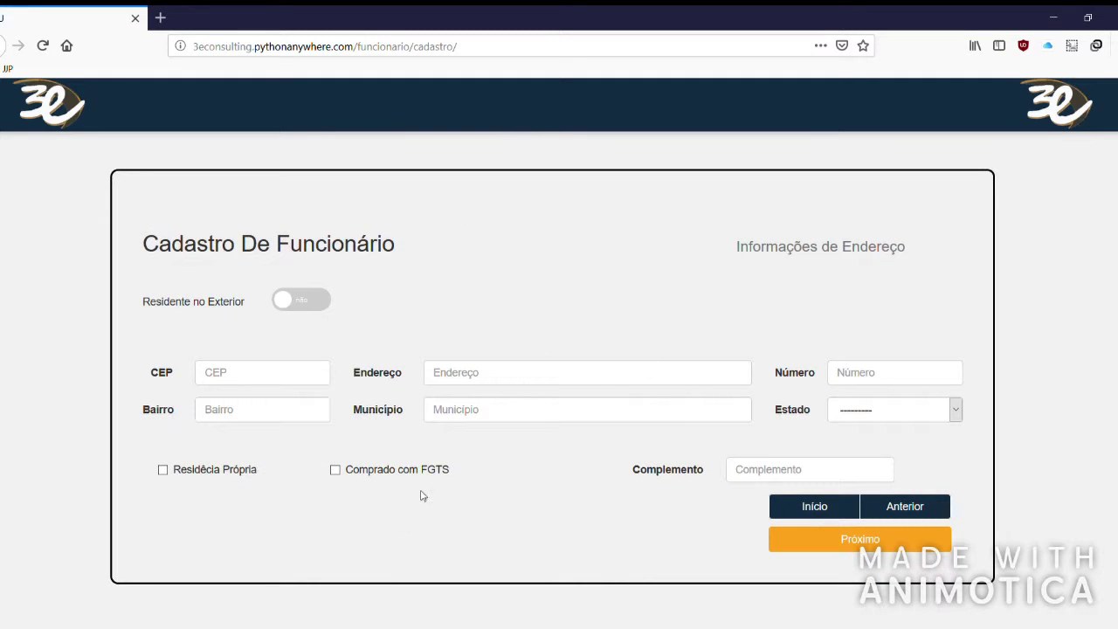
{"action": "left_click", "coordinate": [297, 308]}
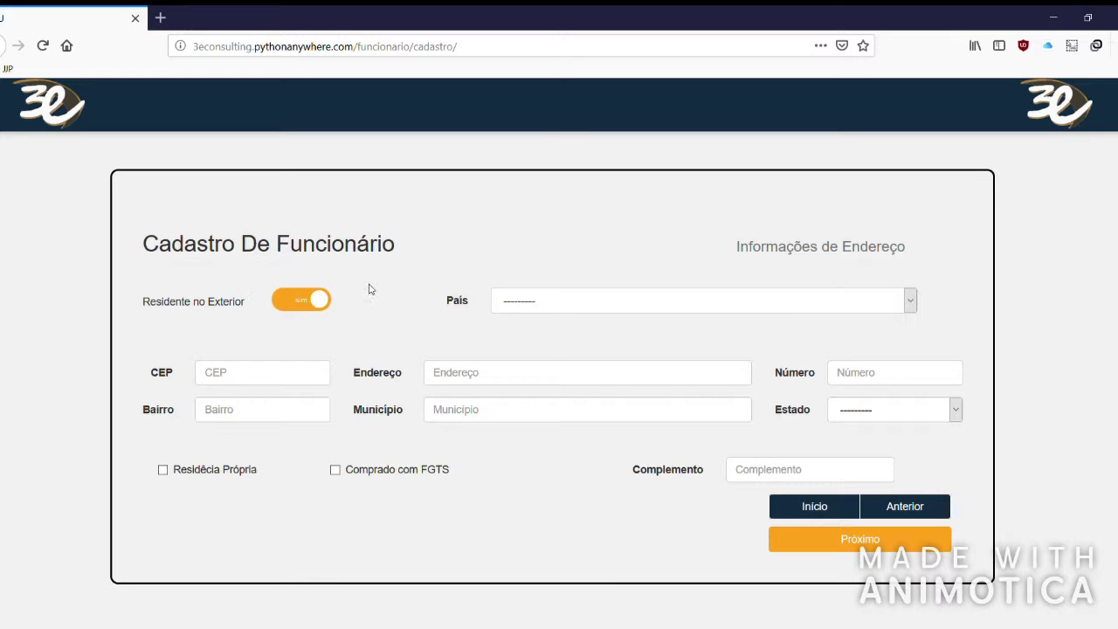
{"action": "left_click", "coordinate": [635, 300]}
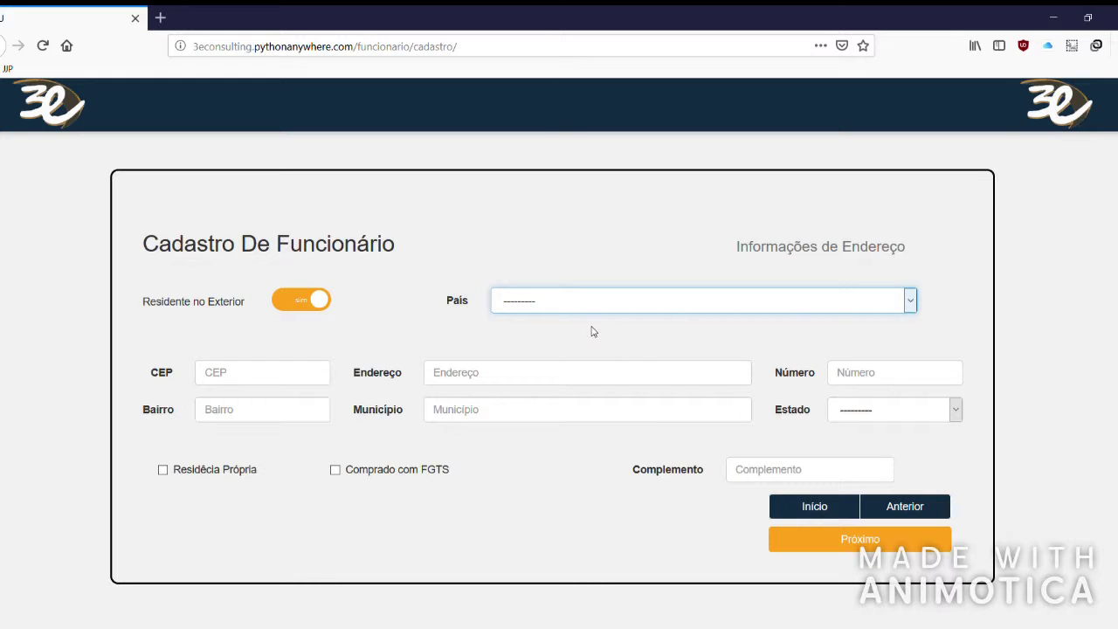
{"action": "left_click", "coordinate": [307, 306]}
{"action": "key", "text": "Tab"}
{"action": "type", "text": "0"}
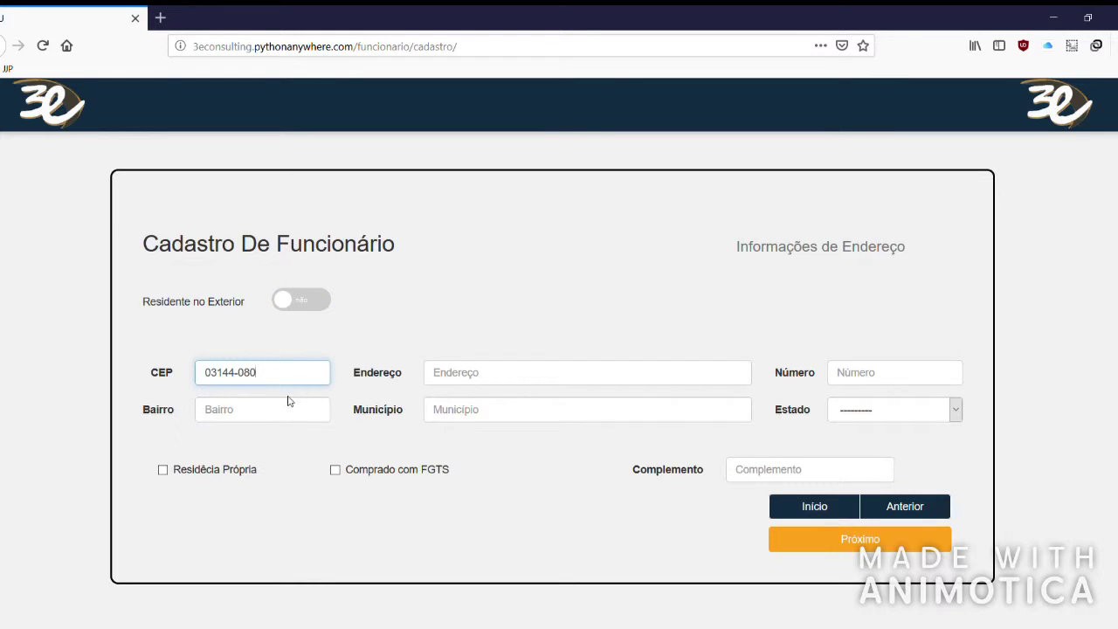
{"action": "left_click", "coordinate": [449, 288]}
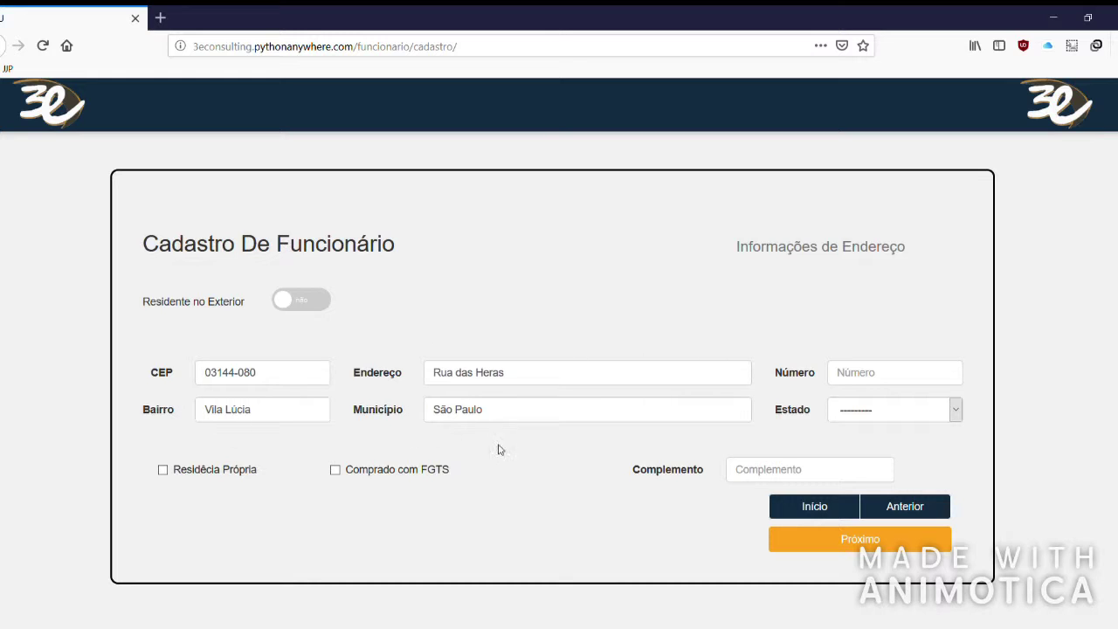
Enter house number 777 and choose SP as the state.
{"action": "left_click", "coordinate": [914, 377]}
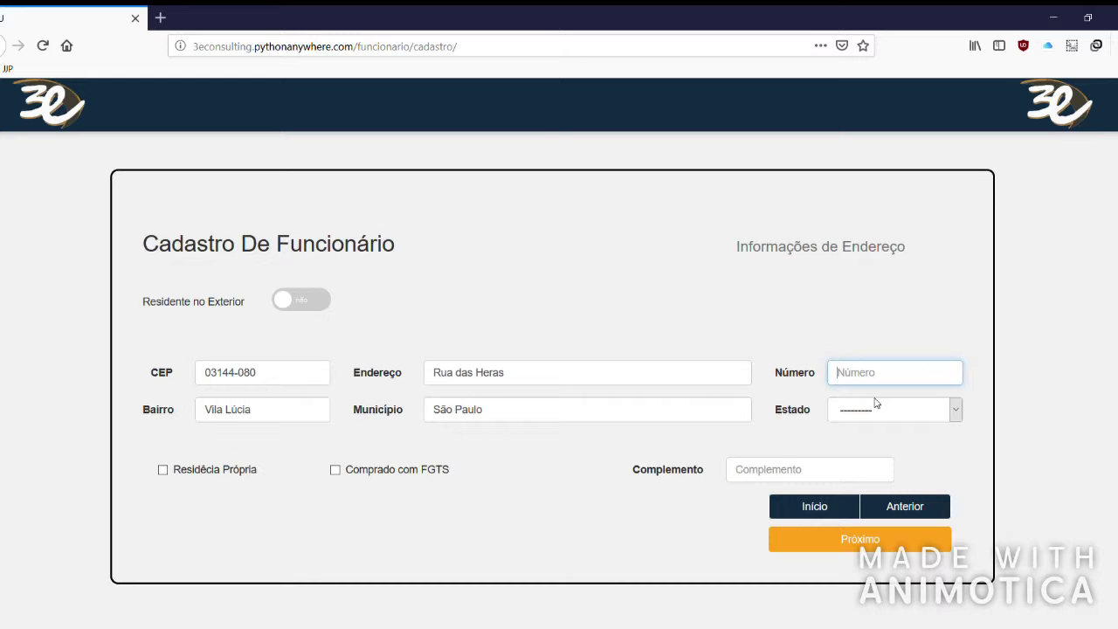
{"action": "type", "text": "777"}
{"action": "left_click", "coordinate": [933, 414]}
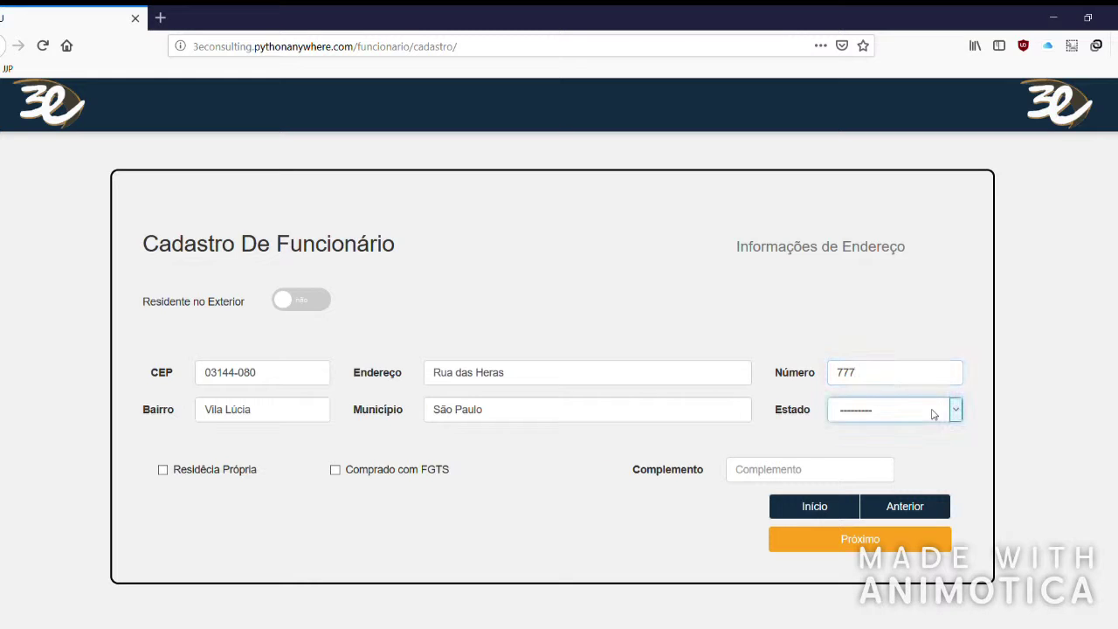
{"action": "key", "text": "s"}
{"action": "key", "text": "s"}
{"action": "key", "text": "s"}
Leave the owned-home, FGTS and complement options empty and submit the address step.
{"action": "left_click", "coordinate": [173, 475]}
{"action": "left_click", "coordinate": [372, 472]}
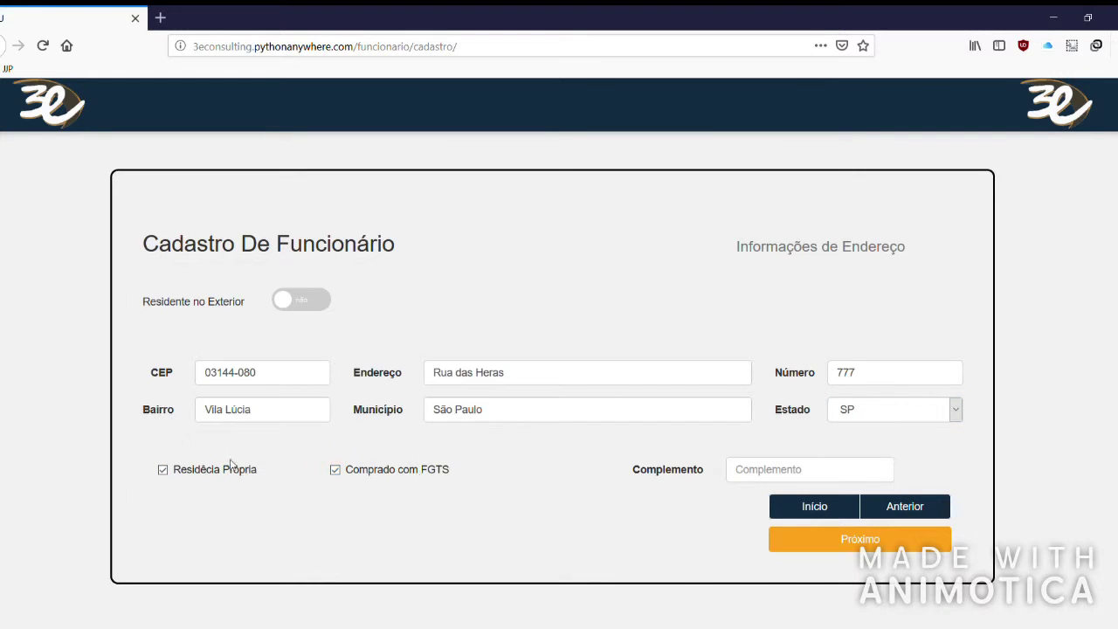
{"action": "left_click", "coordinate": [207, 474]}
{"action": "left_click", "coordinate": [365, 473]}
{"action": "left_click", "coordinate": [767, 476]}
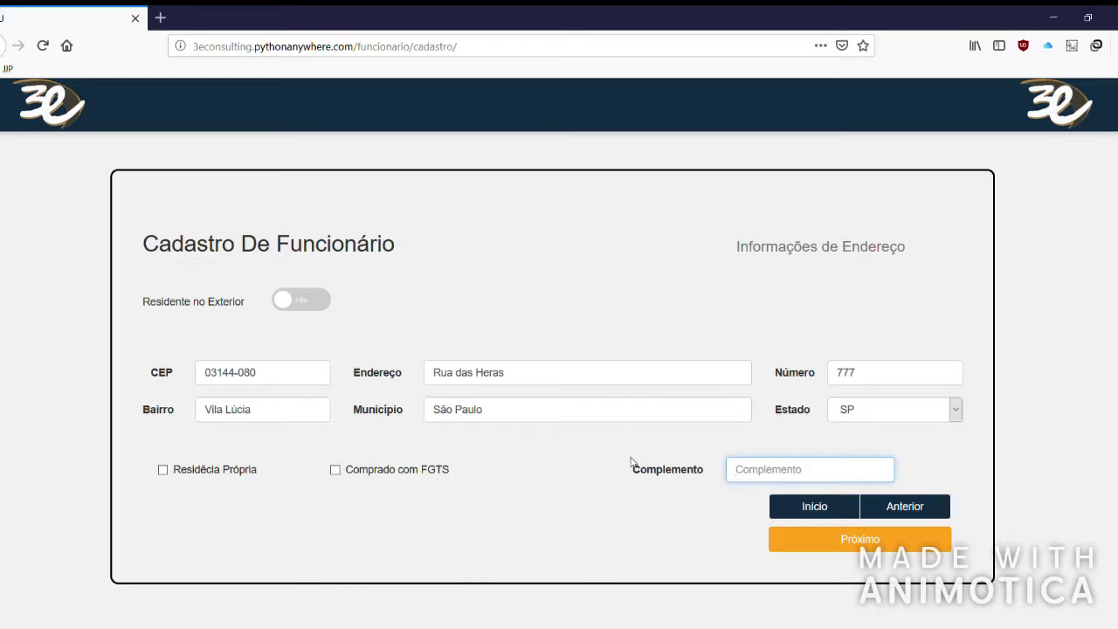
{"action": "left_click", "coordinate": [577, 519]}
{"action": "left_click", "coordinate": [854, 546]}
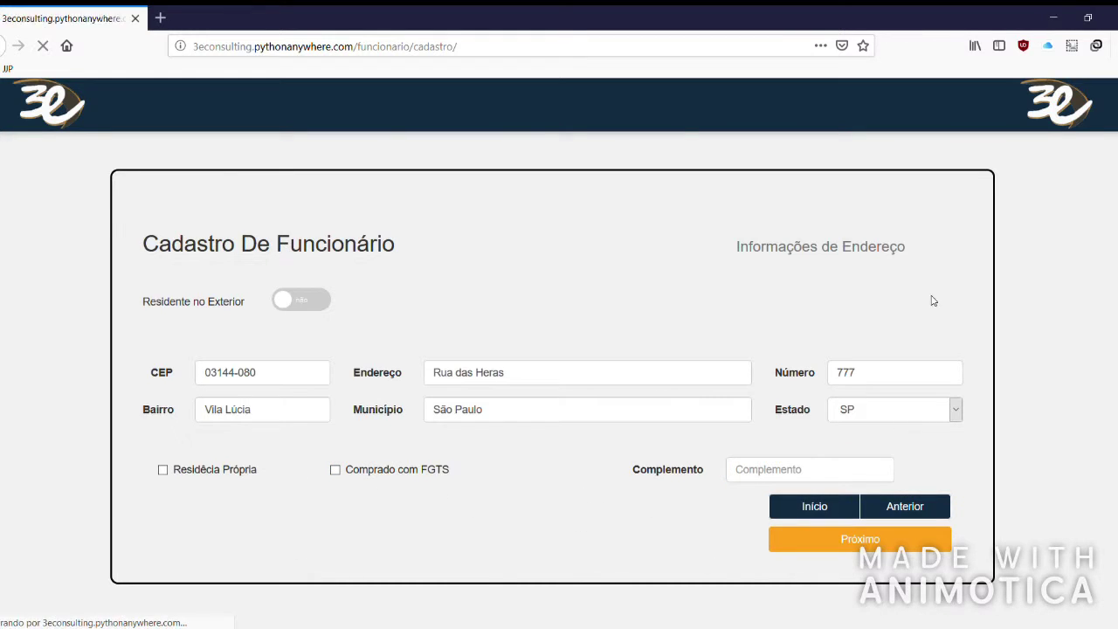
{"action": "scroll", "coordinate": [507, 379], "scroll_direction": "down", "scroll_amount": 3}
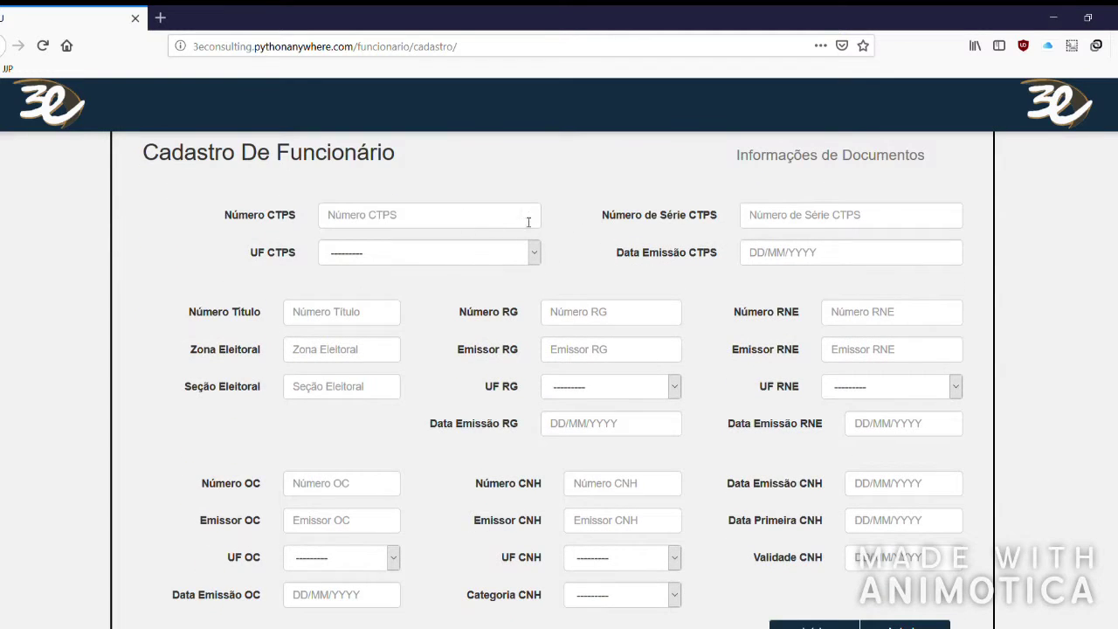
Skip the CTPS and other document fields and continue to Informações de Contato.
{"action": "left_click", "coordinate": [381, 221]}
{"action": "left_click", "coordinate": [827, 226]}
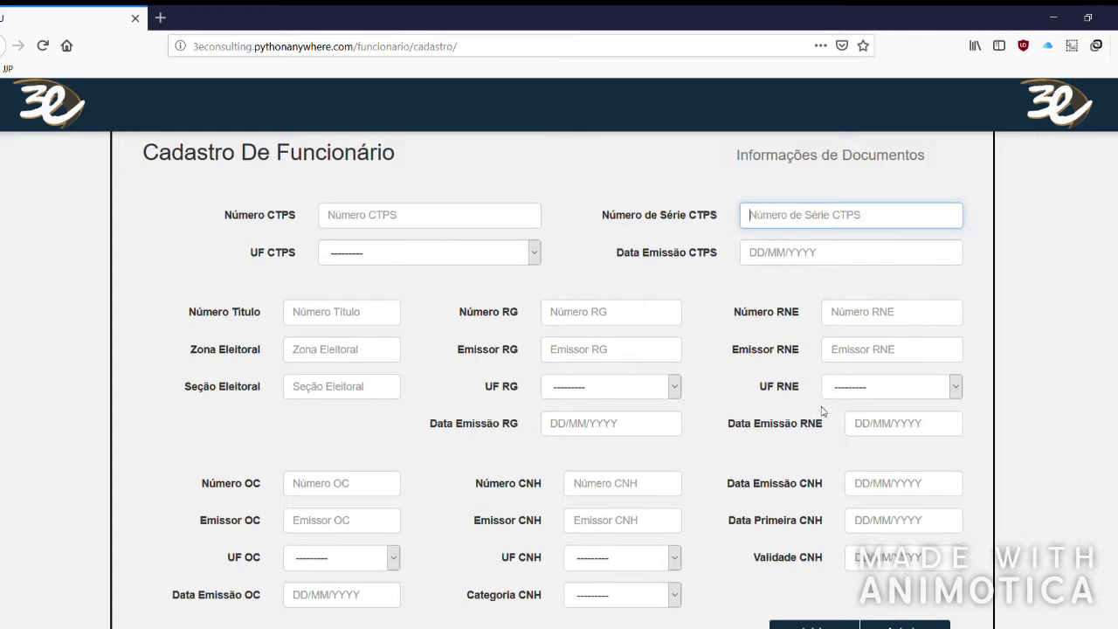
{"action": "scroll", "coordinate": [795, 405], "scroll_direction": "down", "scroll_amount": 3}
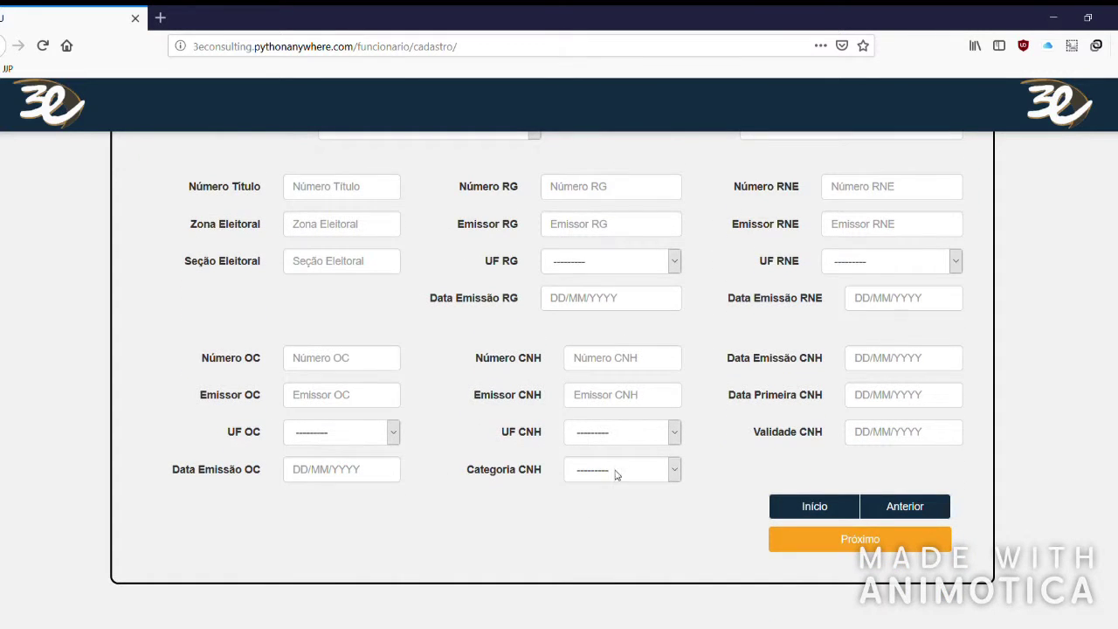
{"action": "scroll", "coordinate": [663, 340], "scroll_direction": "up", "scroll_amount": 3}
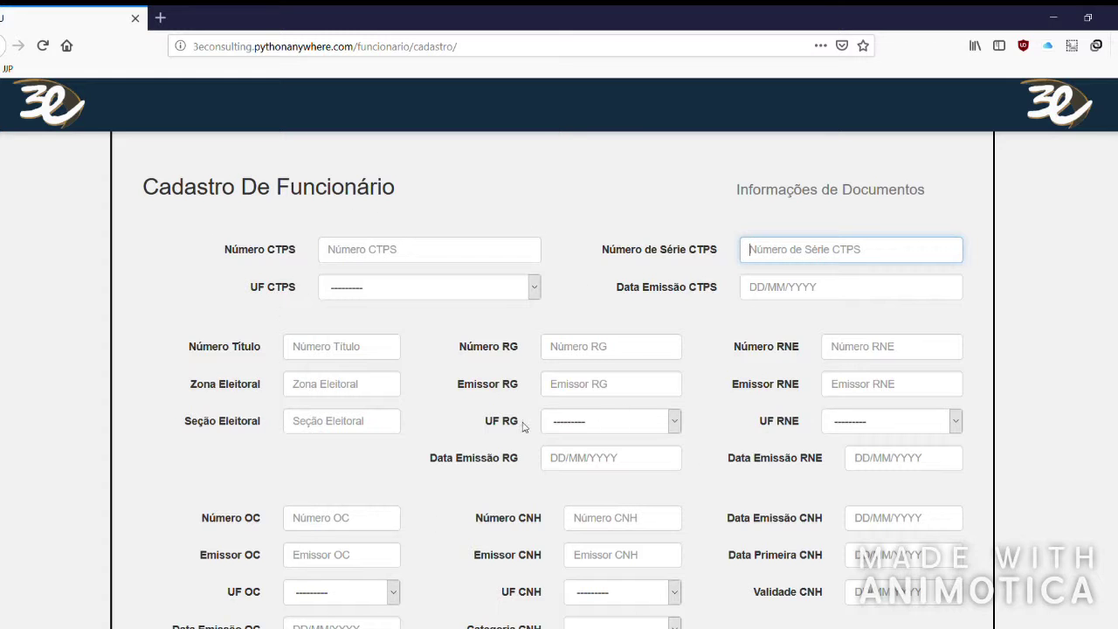
{"action": "scroll", "coordinate": [716, 457], "scroll_direction": "down", "scroll_amount": 3}
{"action": "left_click", "coordinate": [878, 545]}
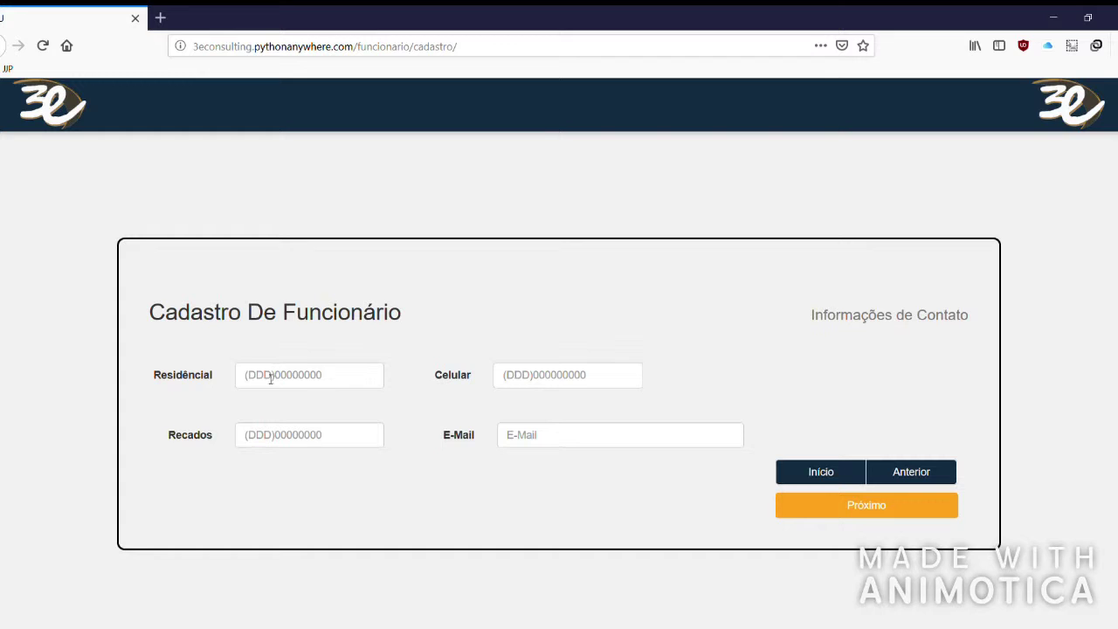
Leave the Residencial phone empty and enter the Celular and Recados phone numbers.
{"action": "left_click", "coordinate": [273, 378]}
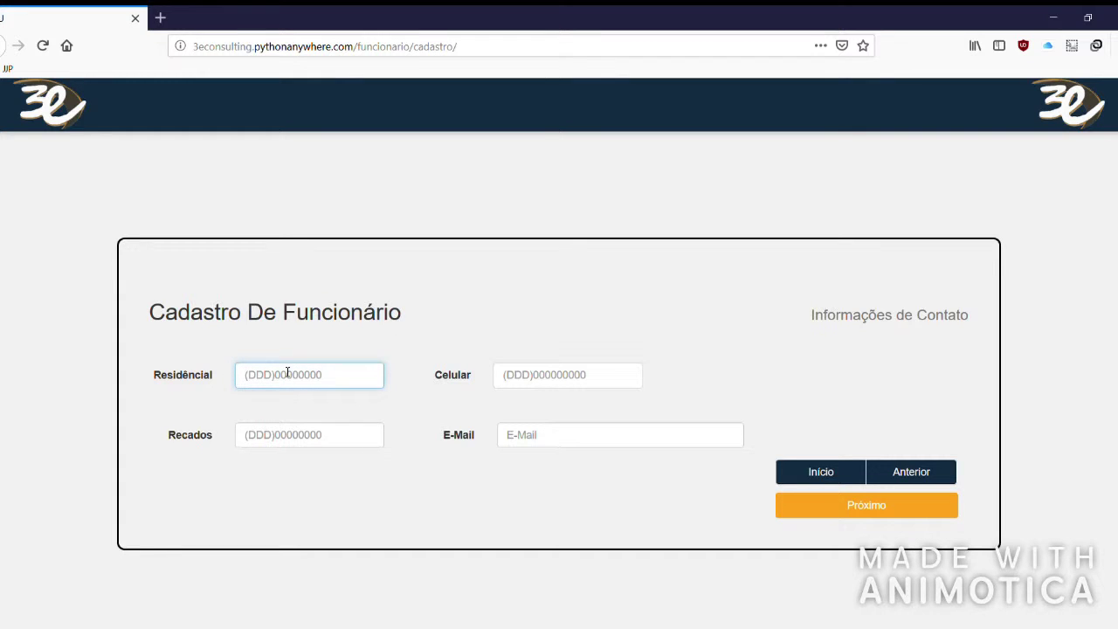
{"action": "type", "text": "(11)22222-2222"}
{"action": "left_click_drag", "start_coordinate": [343, 385], "coordinate": [150, 362]}
{"action": "key", "text": "BackSpace"}
{"action": "left_click", "coordinate": [619, 377]}
{"action": "type", "text": "(11)99999-99"}
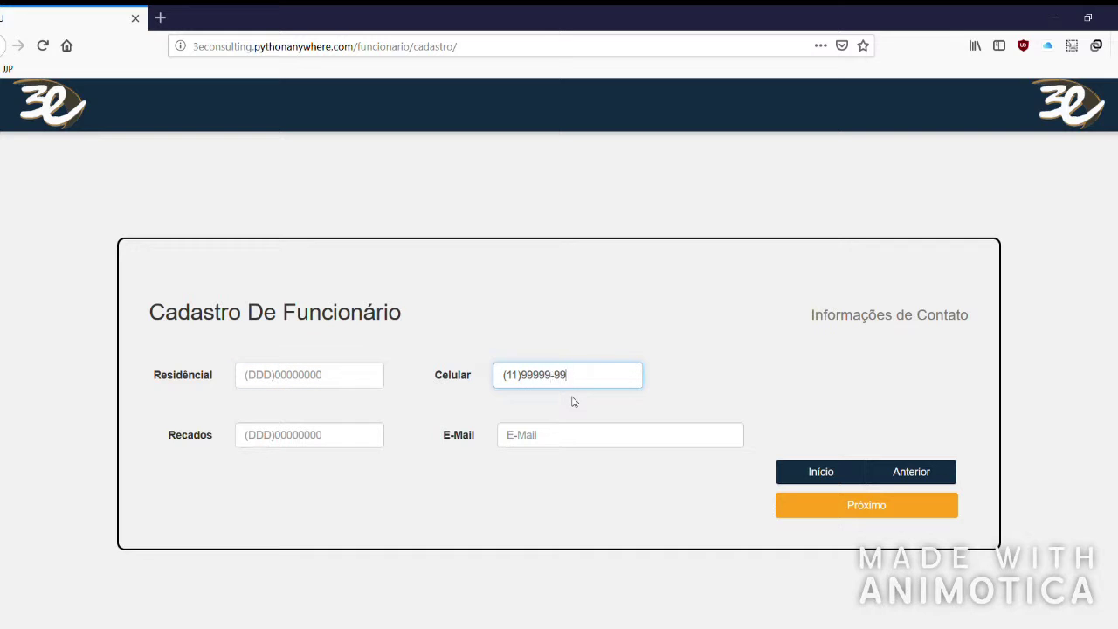
{"action": "left_click", "coordinate": [346, 439]}
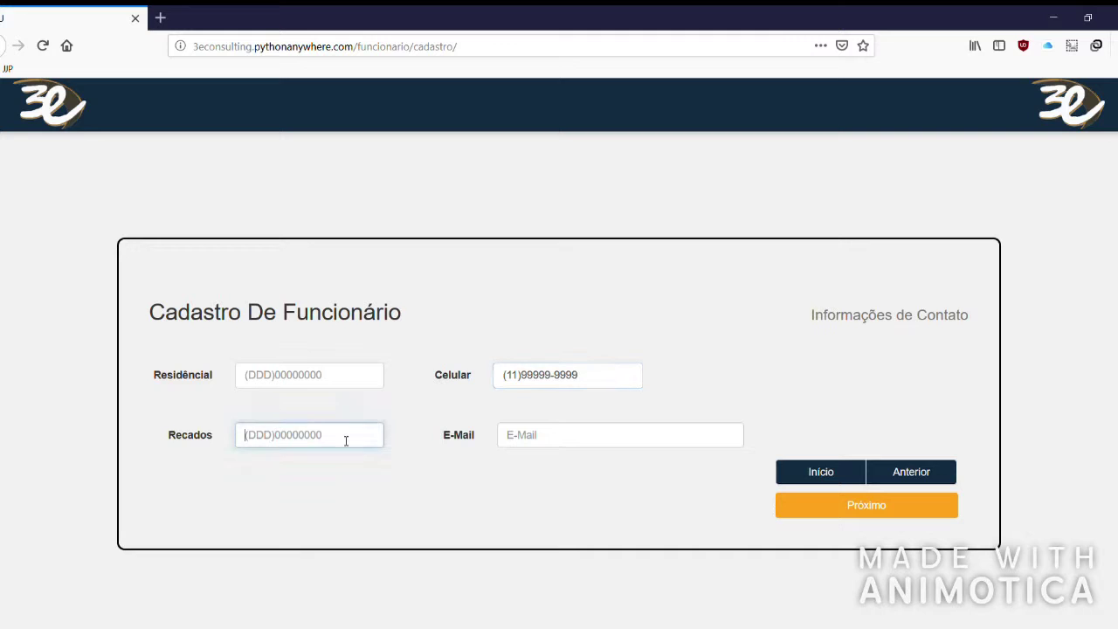
{"action": "type", "text": "(11)99999-9999"}
Enter the employee's e-mail address in the E-Mail field.
{"action": "left_click", "coordinate": [647, 442]}
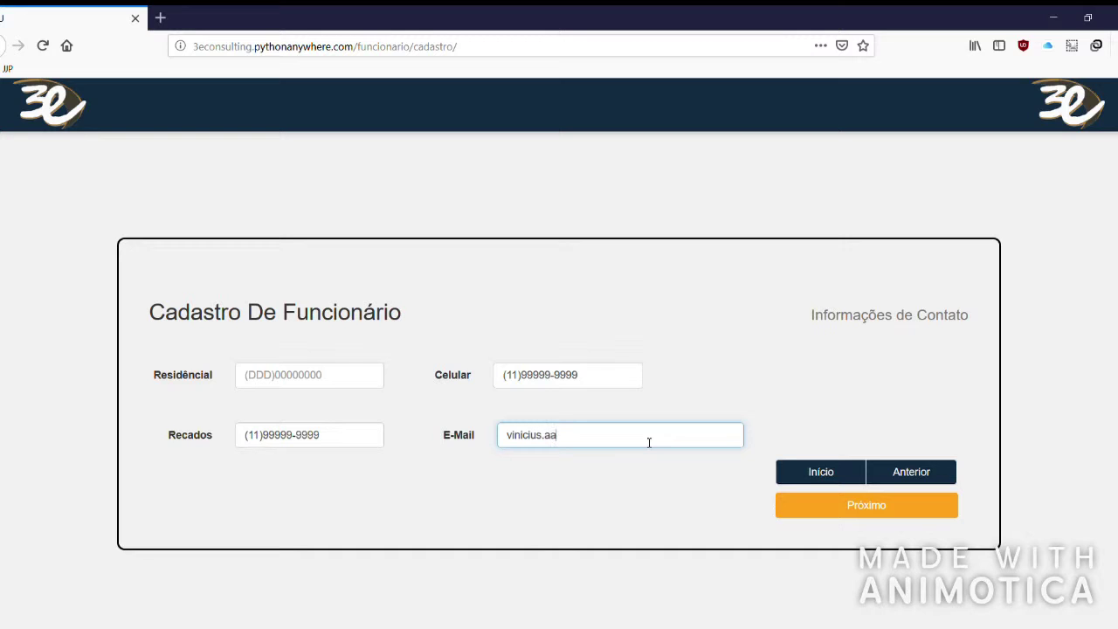
{"action": "left_click_drag", "start_coordinate": [639, 439], "coordinate": [506, 435]}
{"action": "left_click", "coordinate": [601, 443]}
Submit contacts, then pass the bank step with Nome do Banco reset to blank and all fields empty.
{"action": "left_click", "coordinate": [852, 515]}
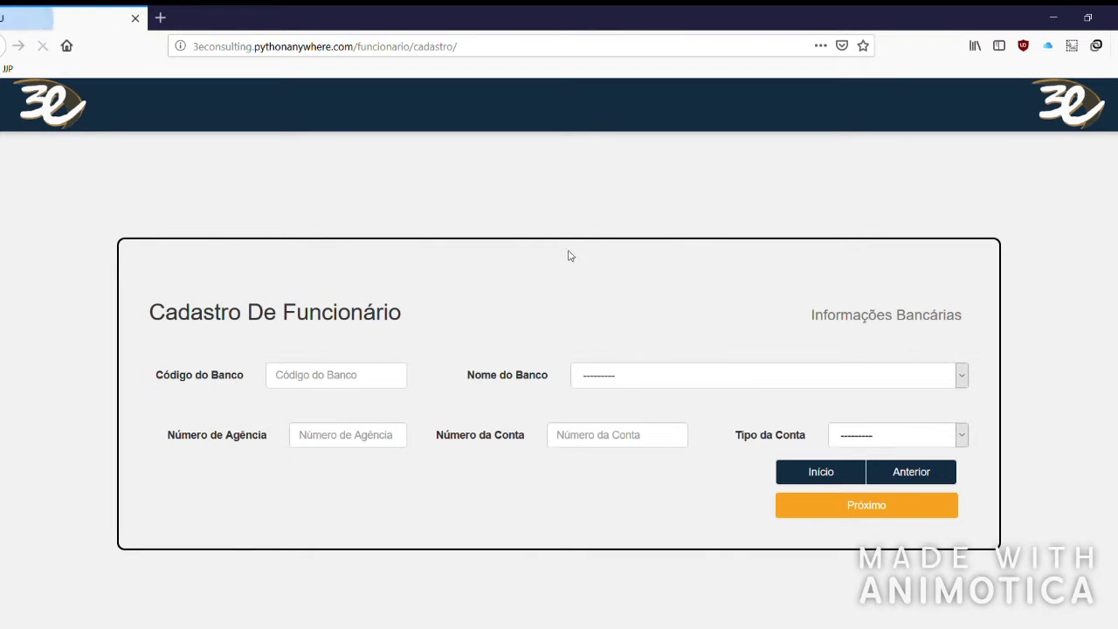
{"action": "left_click", "coordinate": [336, 385]}
{"action": "left_click", "coordinate": [656, 387]}
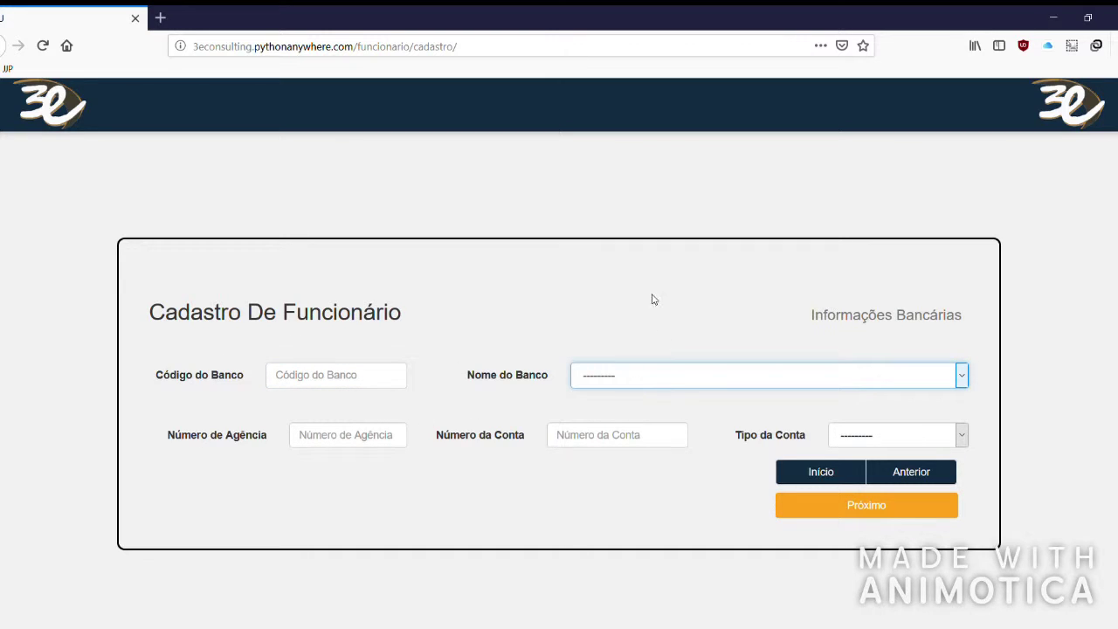
{"action": "left_click", "coordinate": [659, 263]}
{"action": "left_click", "coordinate": [620, 98]}
{"action": "left_click", "coordinate": [349, 434]}
{"action": "left_click", "coordinate": [580, 440]}
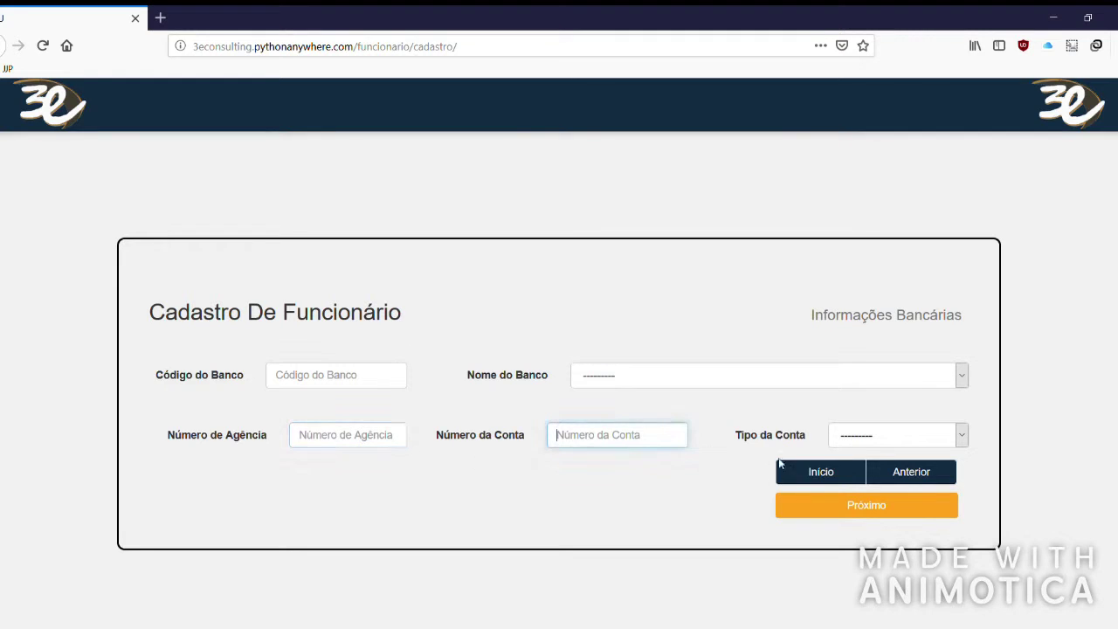
{"action": "left_click", "coordinate": [835, 439]}
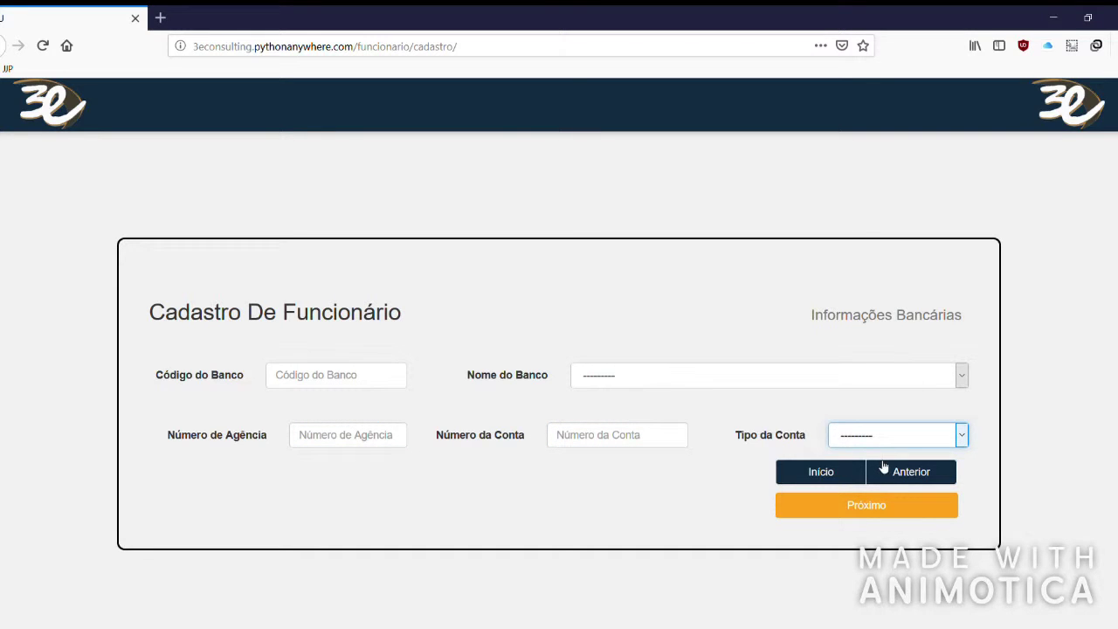
{"action": "left_click", "coordinate": [880, 505]}
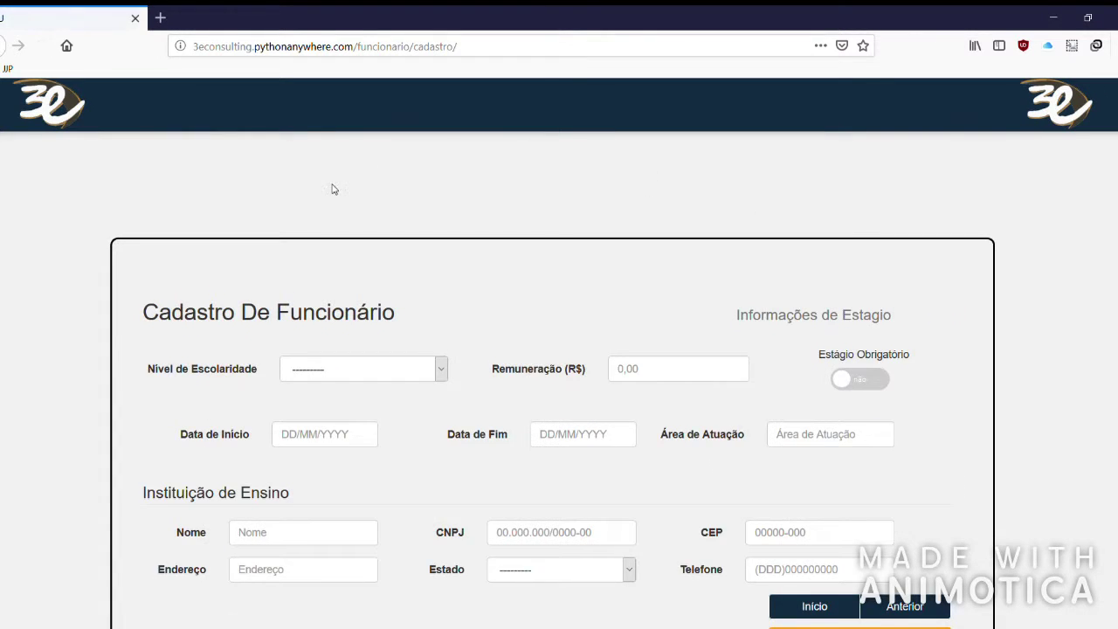
Try Nível de Escolaridade Fundamental and Estágio Obrigatório, then reset both to blank/off.
{"action": "scroll", "coordinate": [262, 227], "scroll_direction": "down", "scroll_amount": 2}
{"action": "left_click_drag", "start_coordinate": [751, 244], "coordinate": [898, 247]}
{"action": "left_click", "coordinate": [900, 240]}
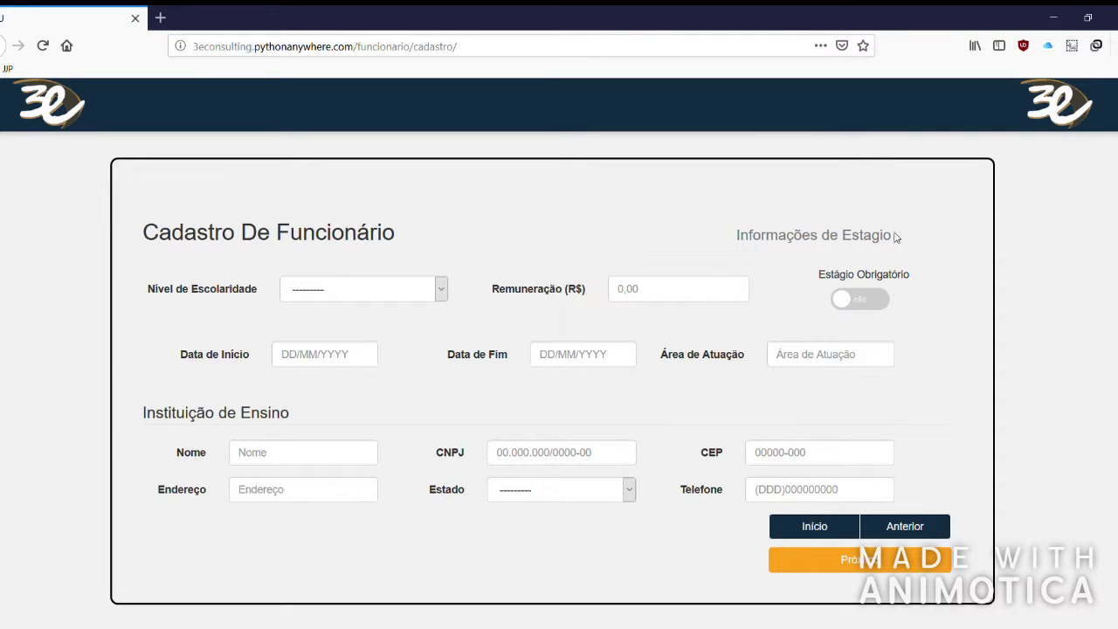
{"action": "left_click_drag", "start_coordinate": [737, 236], "coordinate": [899, 241]}
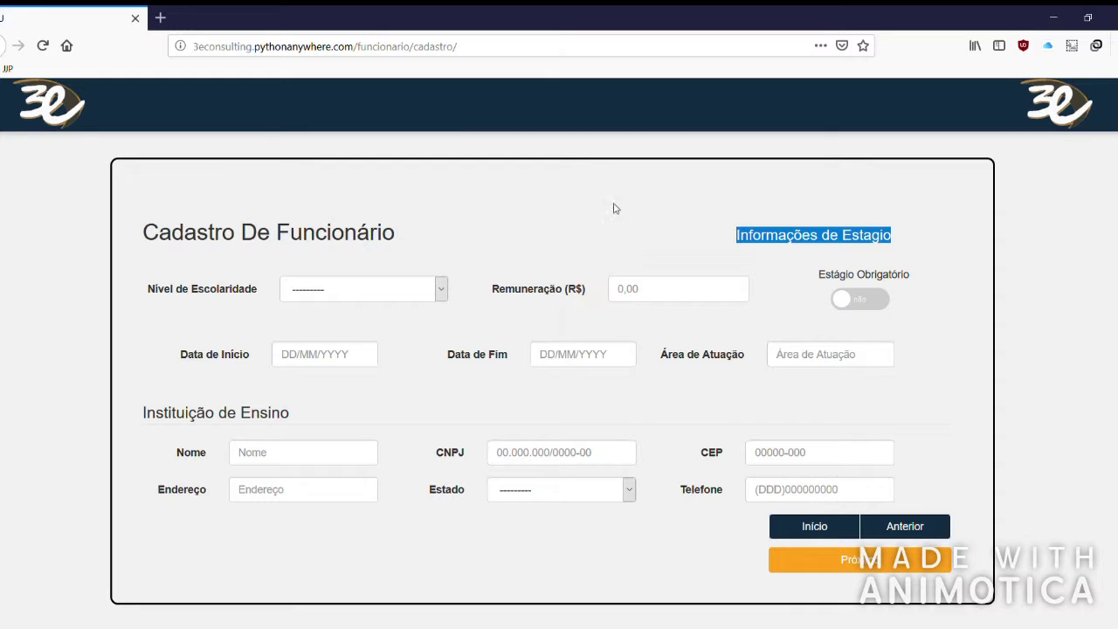
{"action": "left_click", "coordinate": [597, 241]}
{"action": "left_click", "coordinate": [432, 292]}
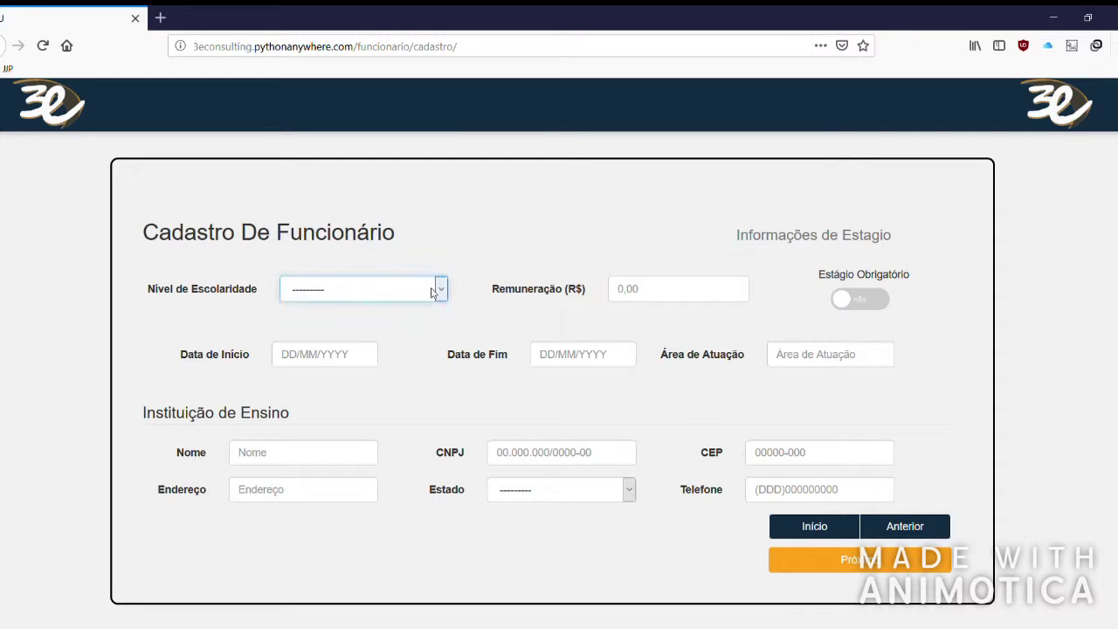
{"action": "key", "text": "Down"}
{"action": "left_click", "coordinate": [660, 299]}
{"action": "left_click", "coordinate": [863, 301]}
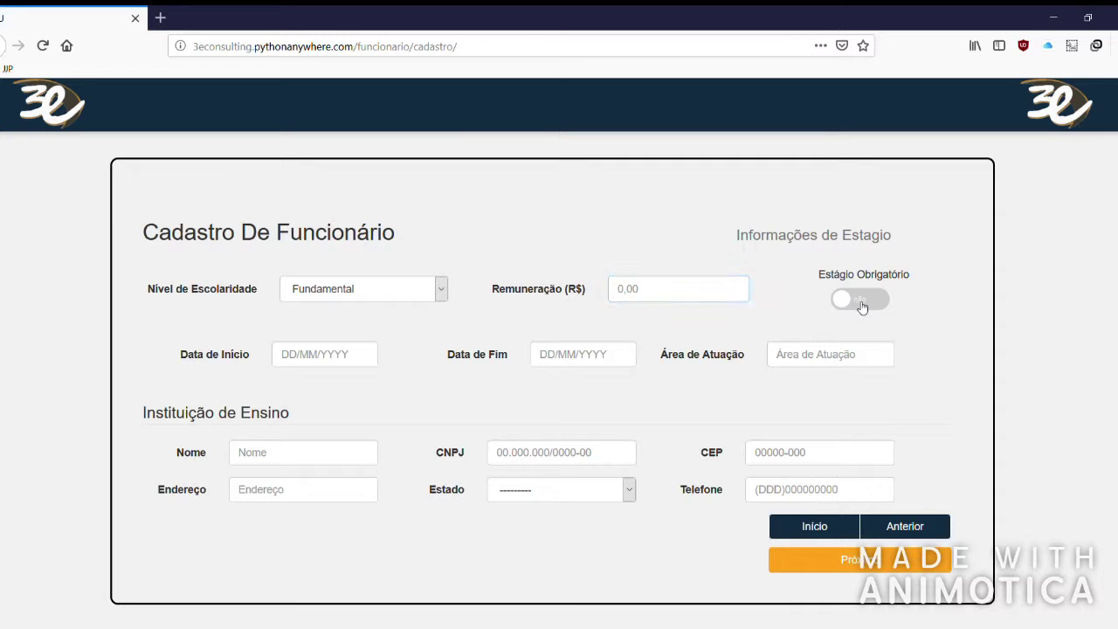
{"action": "left_click", "coordinate": [878, 306]}
{"action": "left_click", "coordinate": [584, 360]}
{"action": "left_click", "coordinate": [826, 363]}
{"action": "left_click", "coordinate": [440, 288]}
{"action": "left_click", "coordinate": [352, 312]}
Test the school CEP lookup, clear the filled address and CEP, and continue to Informações de Cargo.
{"action": "left_click_drag", "start_coordinate": [142, 411], "coordinate": [294, 426]}
{"action": "left_click", "coordinate": [321, 427]}
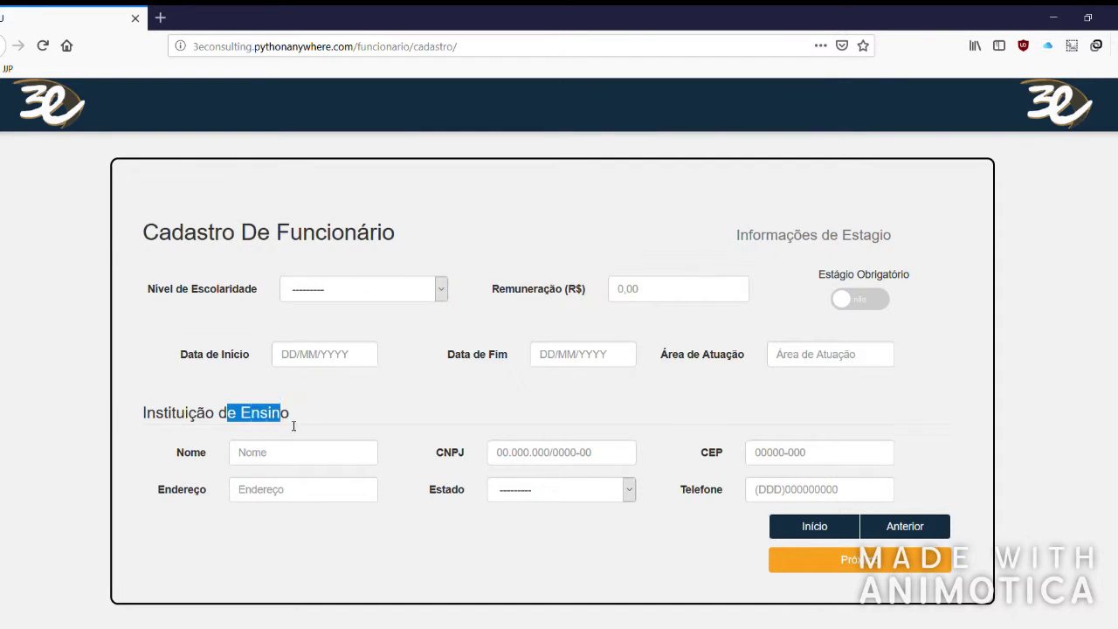
{"action": "left_click", "coordinate": [262, 460]}
{"action": "left_click", "coordinate": [533, 459]}
{"action": "left_click", "coordinate": [769, 461]}
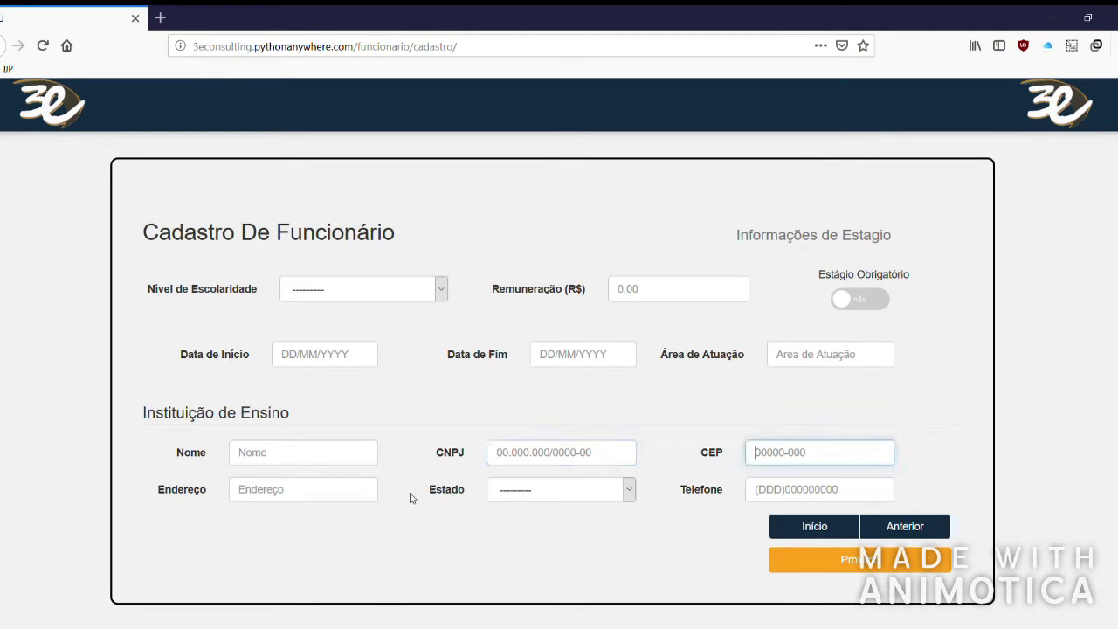
{"action": "type", "text": "03144-080"}
{"action": "left_click", "coordinate": [683, 435]}
{"action": "left_click_drag", "start_coordinate": [338, 499], "coordinate": [239, 492]}
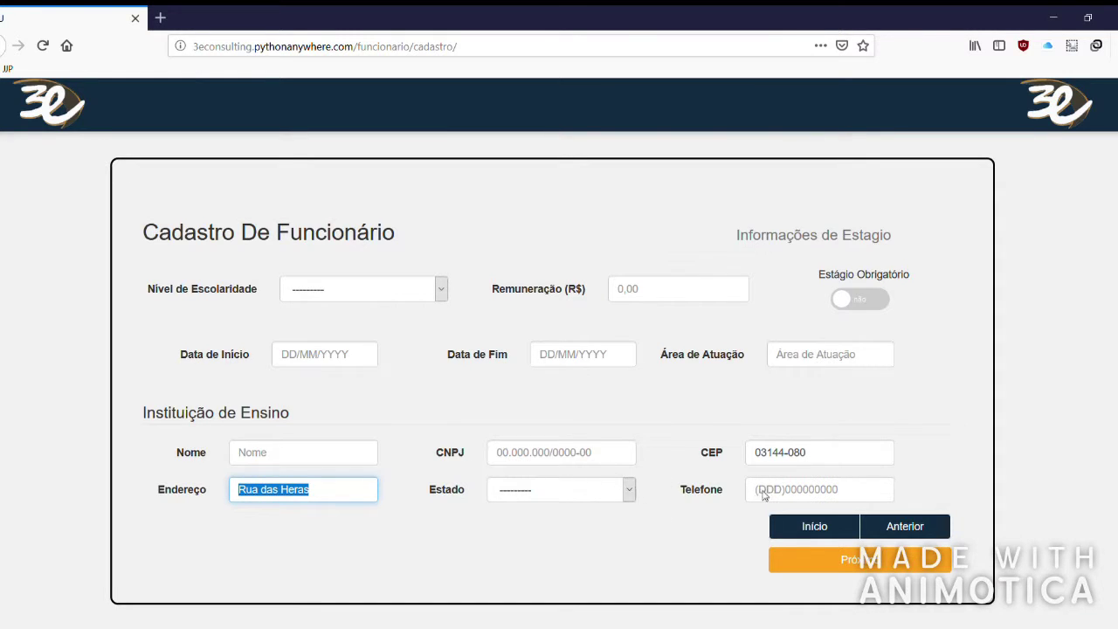
{"action": "key", "text": "BackSpace"}
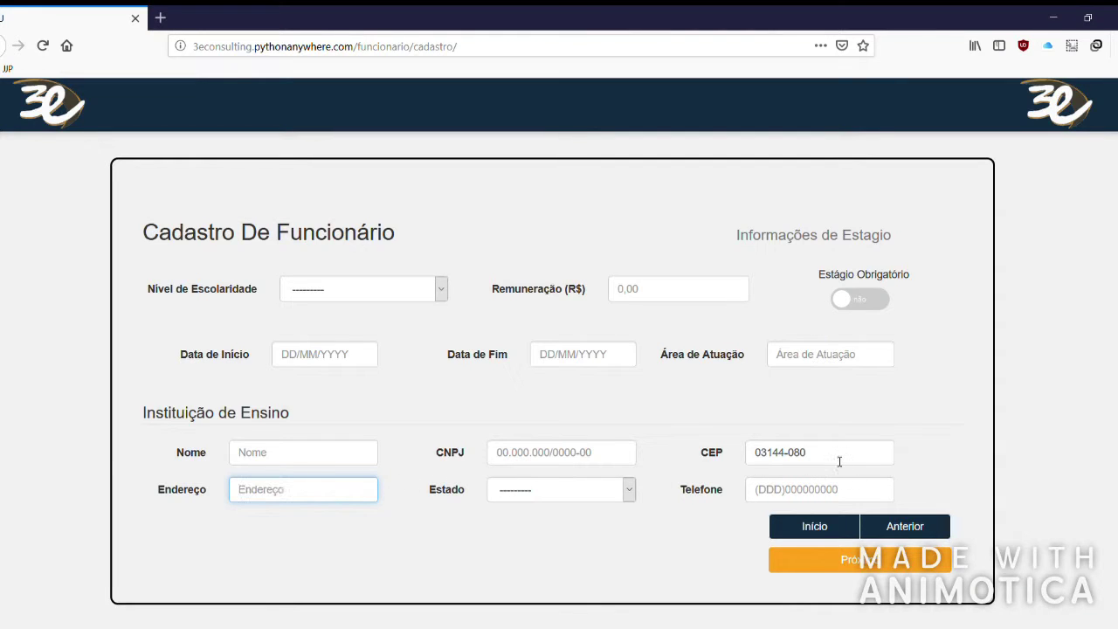
{"action": "left_click_drag", "start_coordinate": [837, 458], "coordinate": [624, 426]}
{"action": "key", "text": "BackSpace"}
{"action": "left_click", "coordinate": [573, 500]}
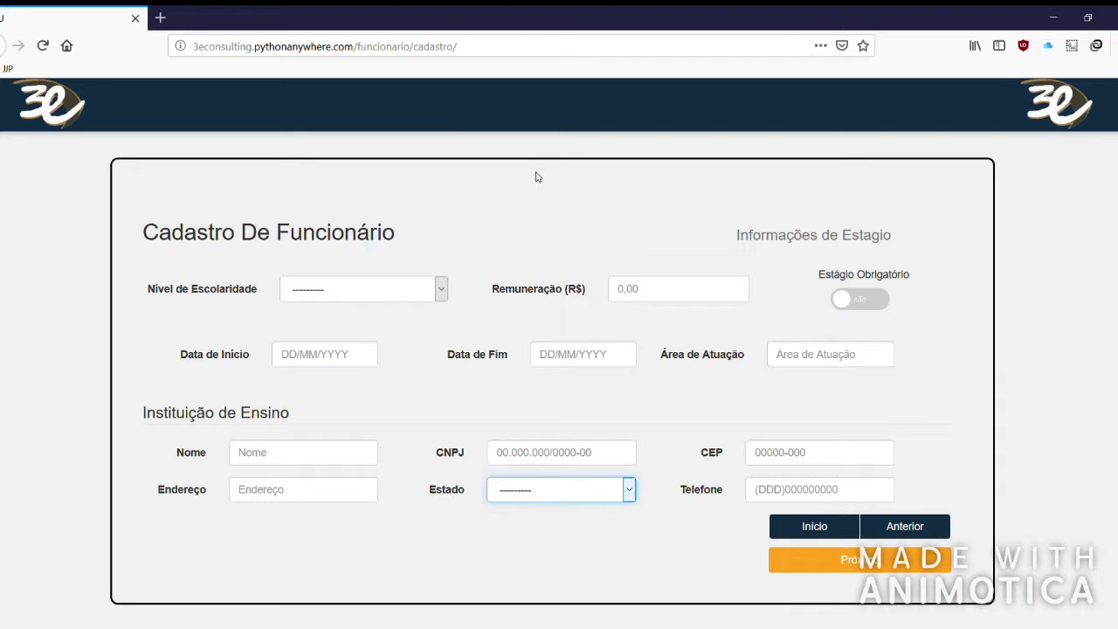
{"action": "left_click", "coordinate": [860, 559]}
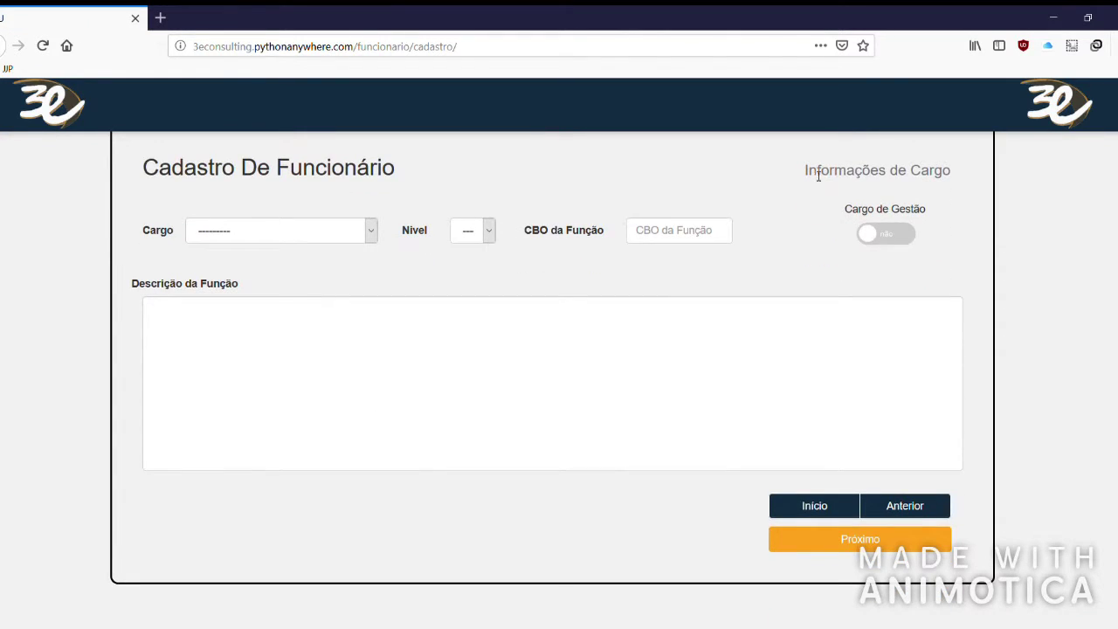
Set Cargo to Auxiliar Administrativo and Nível to 1.
{"action": "left_click_drag", "start_coordinate": [818, 175], "coordinate": [951, 175]}
{"action": "left_click", "coordinate": [685, 152]}
{"action": "scroll", "coordinate": [417, 180], "scroll_direction": "up", "scroll_amount": 3}
{"action": "scroll", "coordinate": [317, 401], "scroll_direction": "down", "scroll_amount": 2}
{"action": "left_click", "coordinate": [354, 293]}
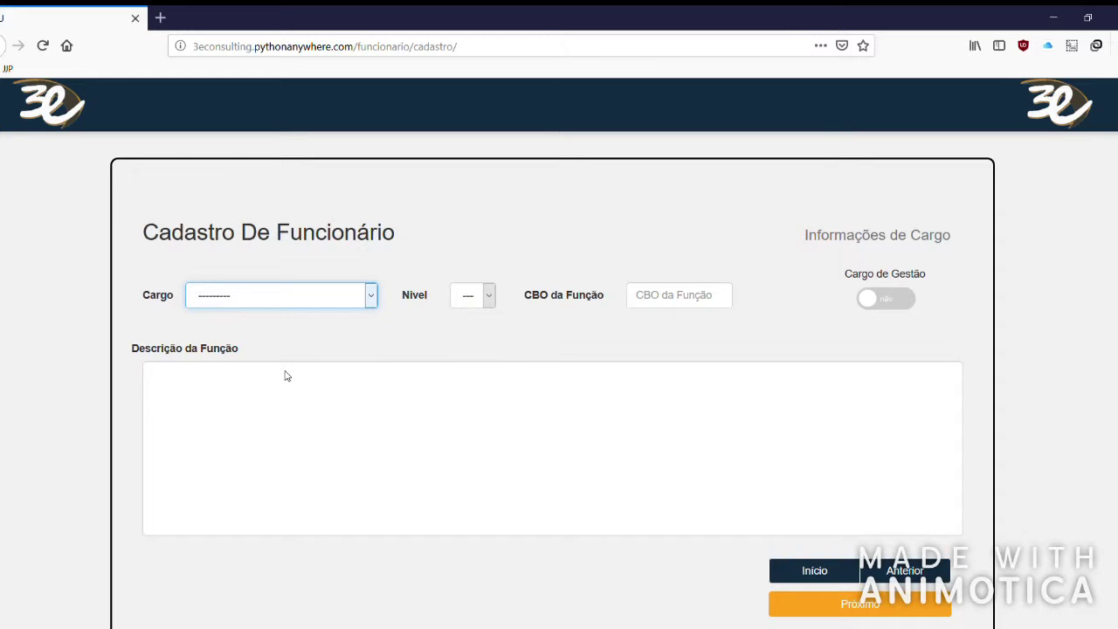
{"action": "key", "text": "Down"}
{"action": "left_click", "coordinate": [488, 296]}
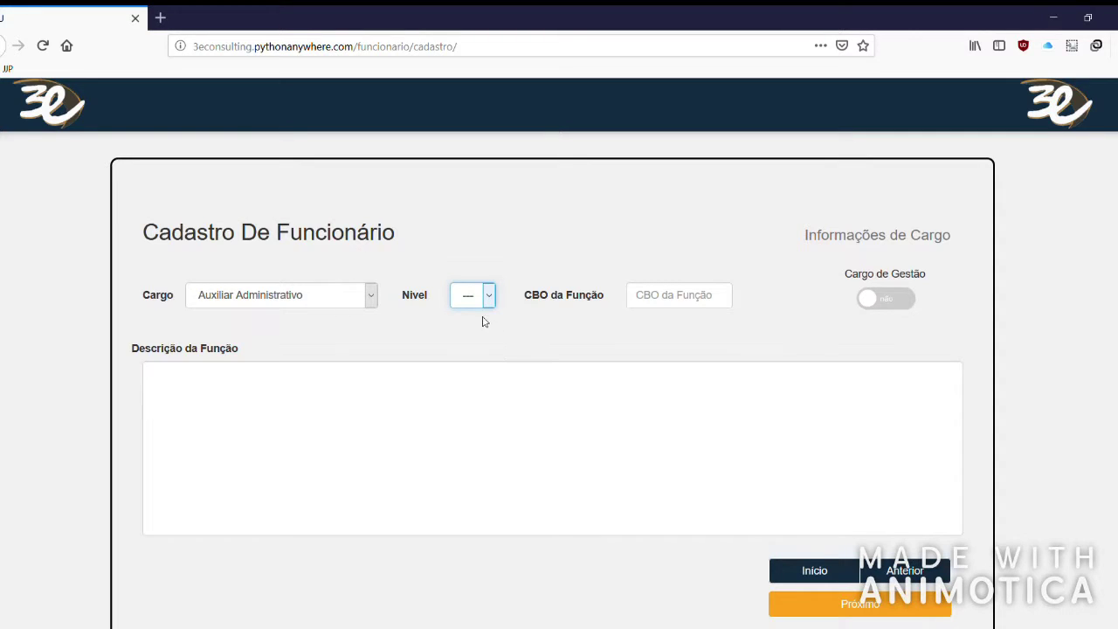
{"action": "key", "text": "Down"}
{"action": "left_click", "coordinate": [778, 350]}
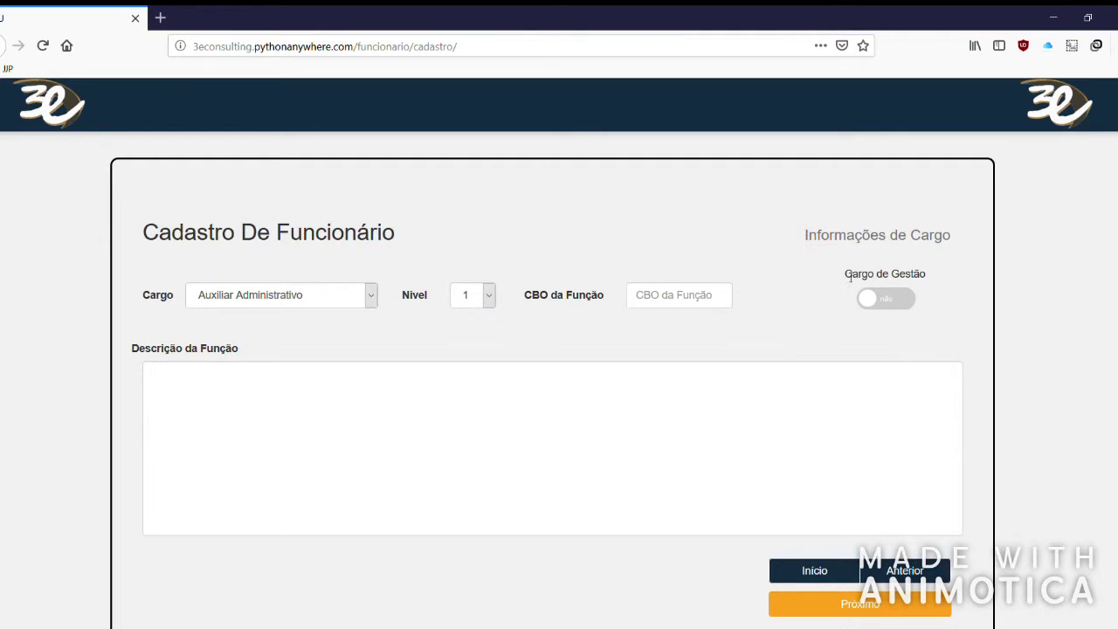
Leave Cargo de Gestão off and continue to Informações de Contrato.
{"action": "scroll", "coordinate": [861, 285], "scroll_direction": "down", "scroll_amount": 1}
{"action": "left_click", "coordinate": [890, 235]}
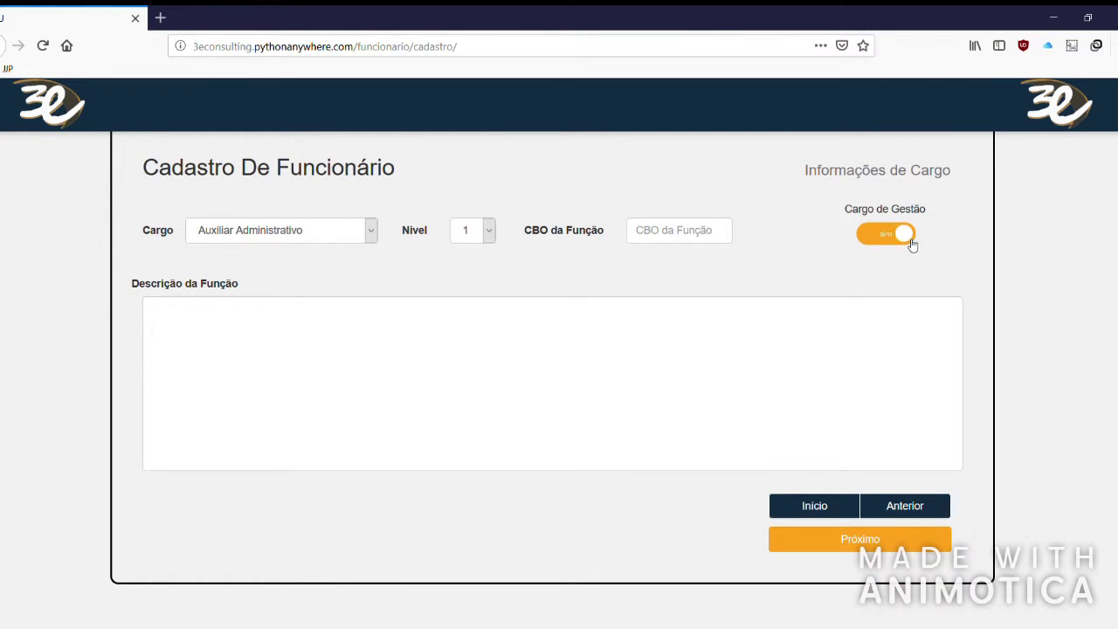
{"action": "left_click", "coordinate": [680, 232]}
{"action": "left_click", "coordinate": [363, 338]}
{"action": "left_click", "coordinate": [860, 539]}
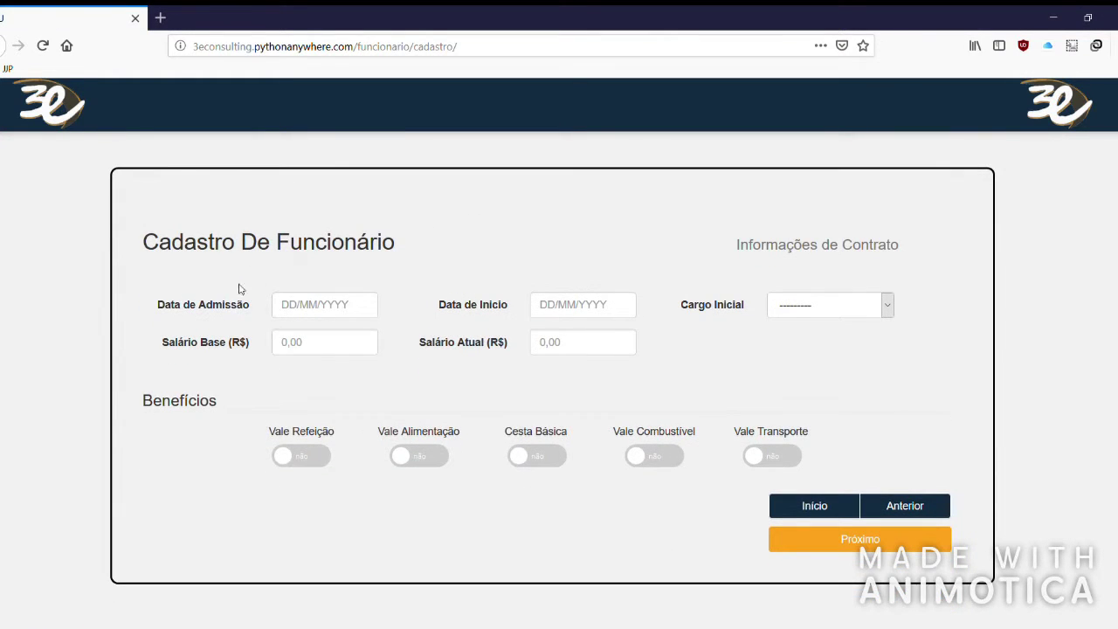
Set Cargo Inicial to Segurança, leaving the dates and salaries empty.
{"action": "left_click_drag", "start_coordinate": [171, 242], "coordinate": [358, 242]}
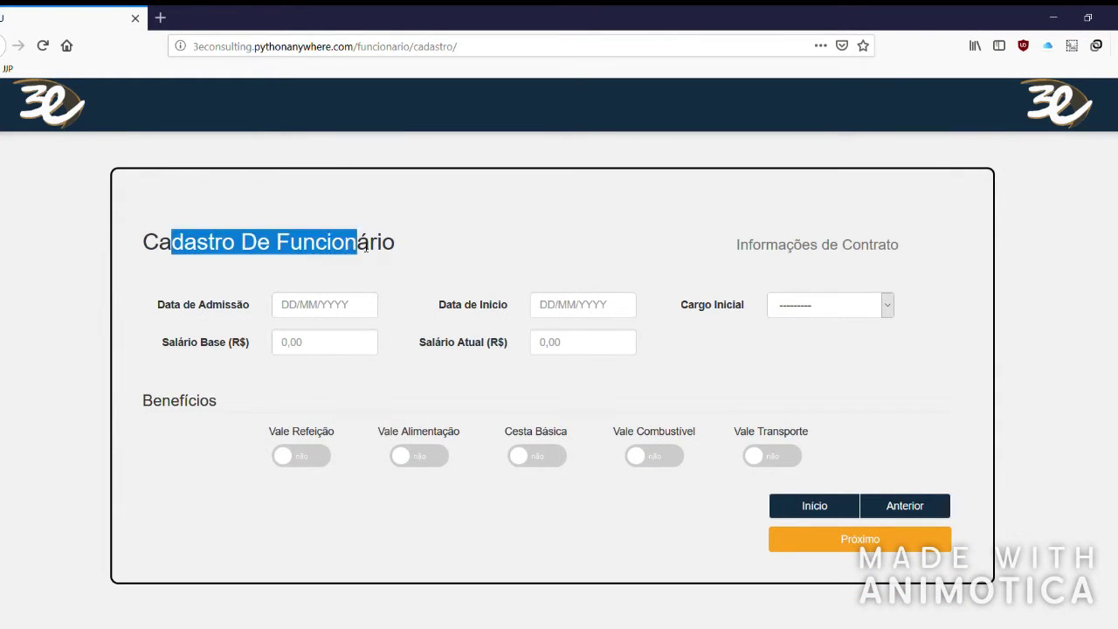
{"action": "left_click_drag", "start_coordinate": [736, 250], "coordinate": [904, 253]}
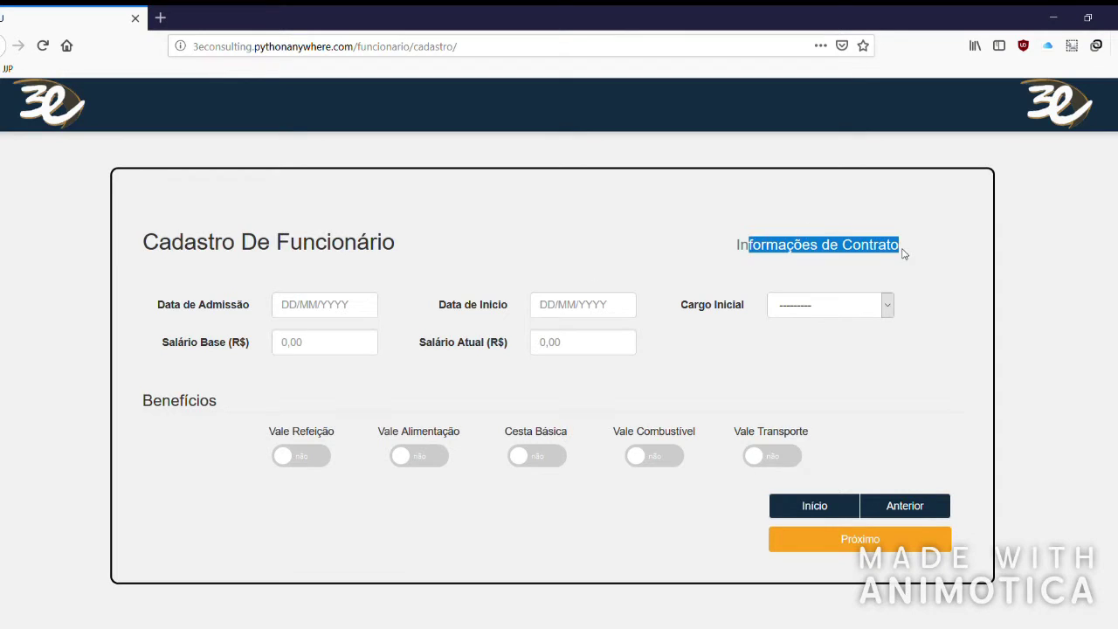
{"action": "left_click", "coordinate": [346, 304]}
{"action": "left_click", "coordinate": [576, 310]}
{"action": "left_click", "coordinate": [828, 313]}
{"action": "left_click", "coordinate": [794, 379]}
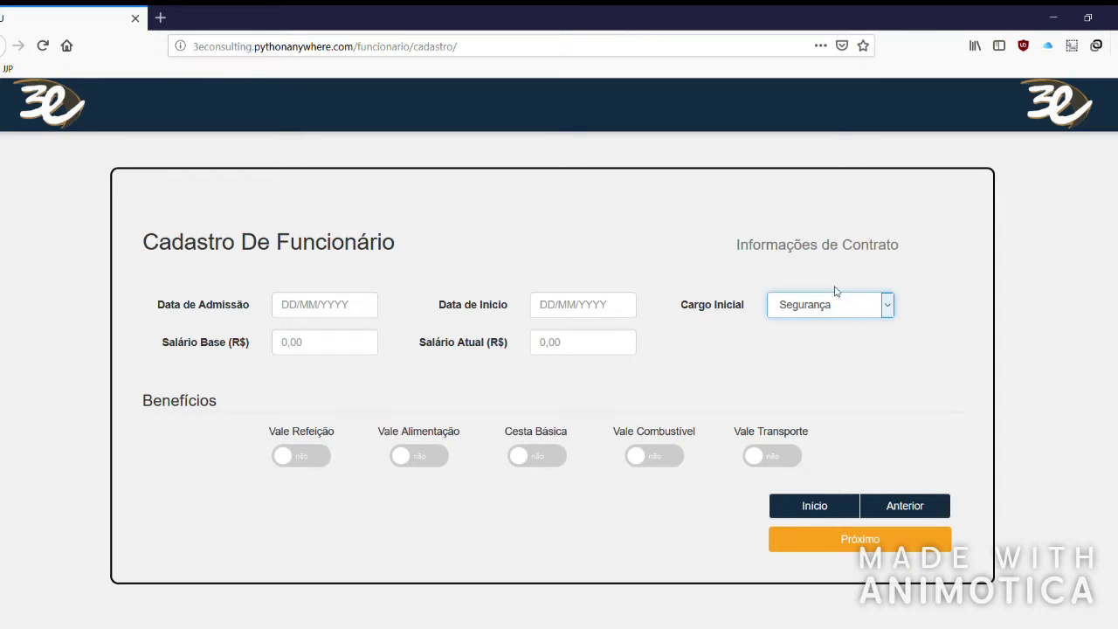
{"action": "left_click", "coordinate": [308, 347]}
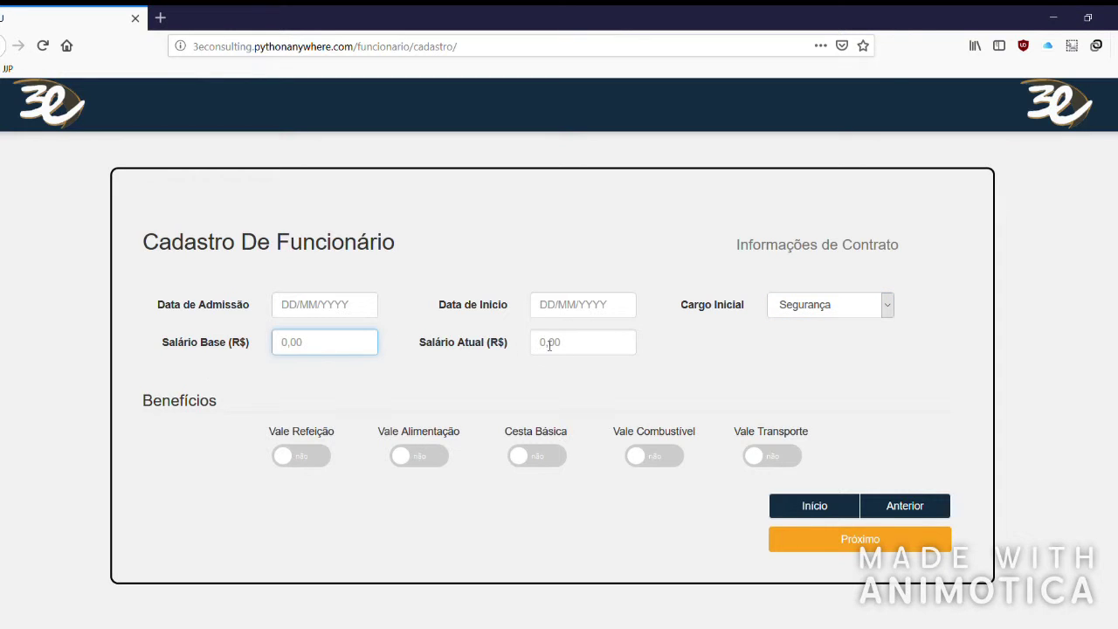
{"action": "left_click", "coordinate": [581, 346]}
{"action": "left_click", "coordinate": [263, 387]}
{"action": "left_click_drag", "start_coordinate": [148, 409], "coordinate": [212, 406]}
{"action": "left_click", "coordinate": [323, 411]}
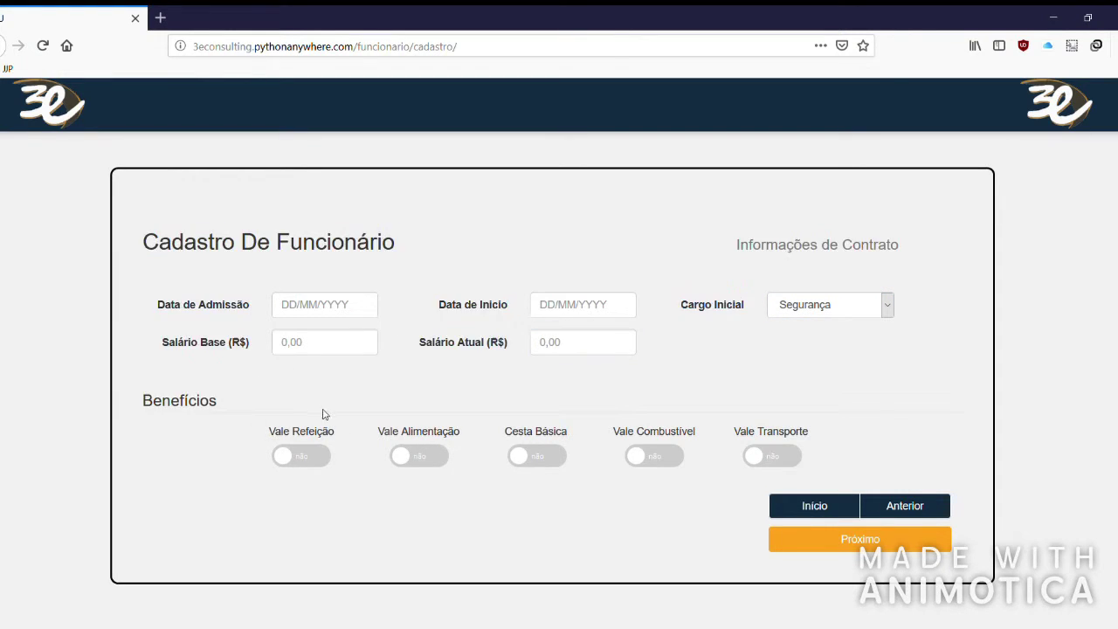
{"action": "left_click_drag", "start_coordinate": [281, 433], "coordinate": [422, 433]}
Turn on Vale Refeição, enter 22.222,22 as its amount, then clear it.
{"action": "left_click", "coordinate": [536, 433]}
{"action": "left_click_drag", "start_coordinate": [524, 434], "coordinate": [557, 436]}
{"action": "left_click", "coordinate": [375, 423]}
{"action": "left_click", "coordinate": [288, 460]}
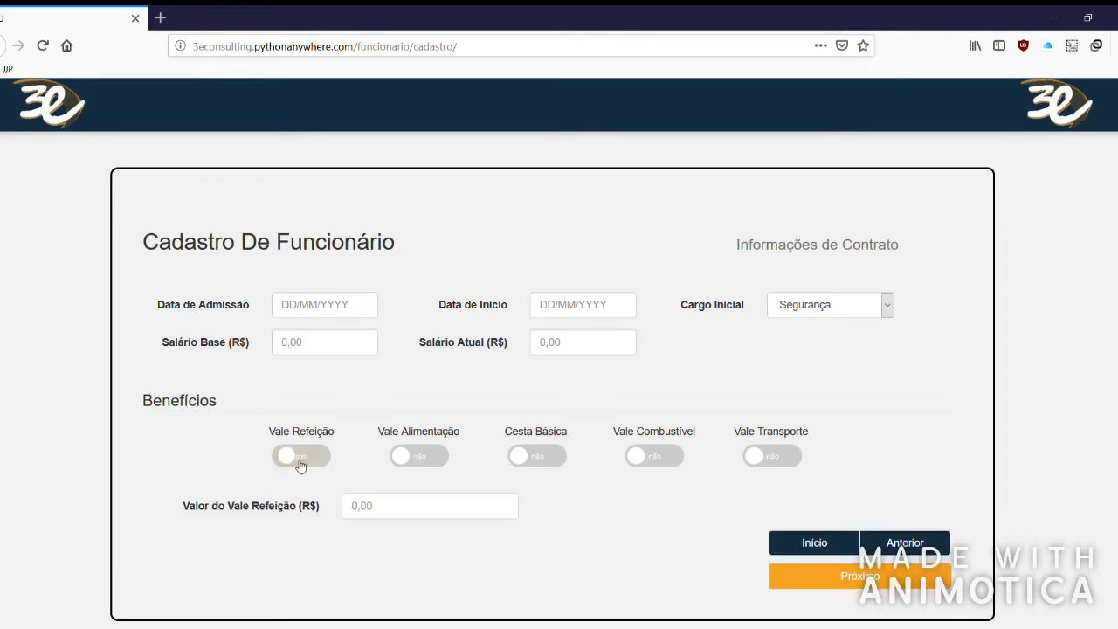
{"action": "left_click_drag", "start_coordinate": [248, 511], "coordinate": [281, 509]}
{"action": "left_click", "coordinate": [385, 515]}
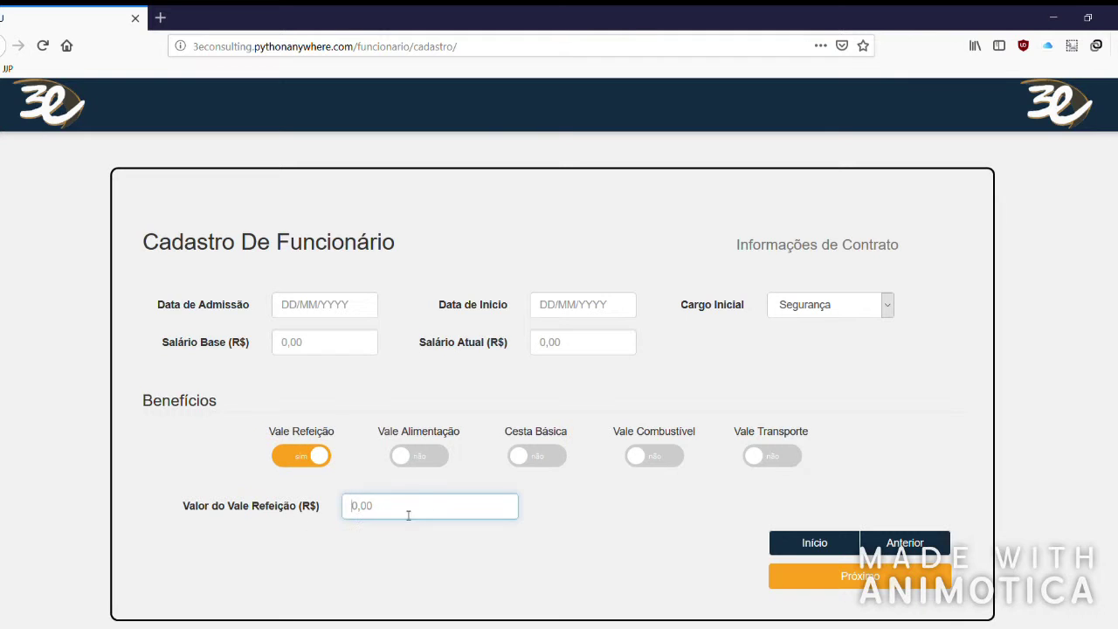
{"action": "type", "text": "22.222,22"}
{"action": "key", "text": "ctrl+a"}
{"action": "key", "text": "BackSpace"}
Switch Vale Alimentação, Cesta Básica, Vale Combustível and Vale Transporte on, then turn every benefit off and advance.
{"action": "left_click", "coordinate": [437, 457]}
{"action": "left_click", "coordinate": [555, 455]}
{"action": "left_click", "coordinate": [657, 460]}
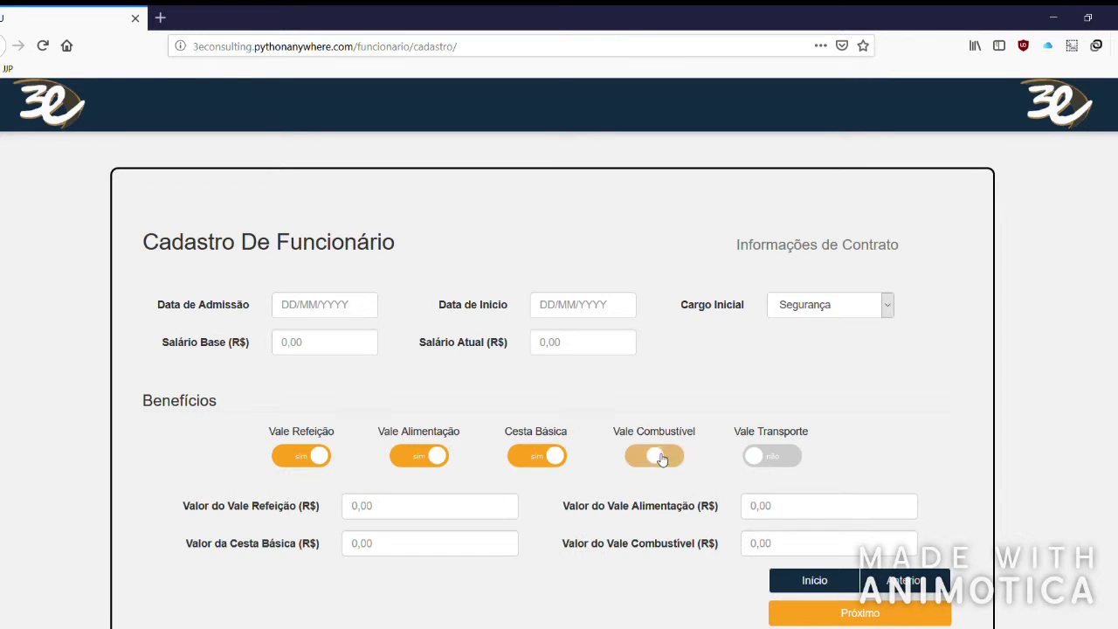
{"action": "left_click", "coordinate": [772, 456]}
{"action": "scroll", "coordinate": [569, 419], "scroll_direction": "down", "scroll_amount": 2}
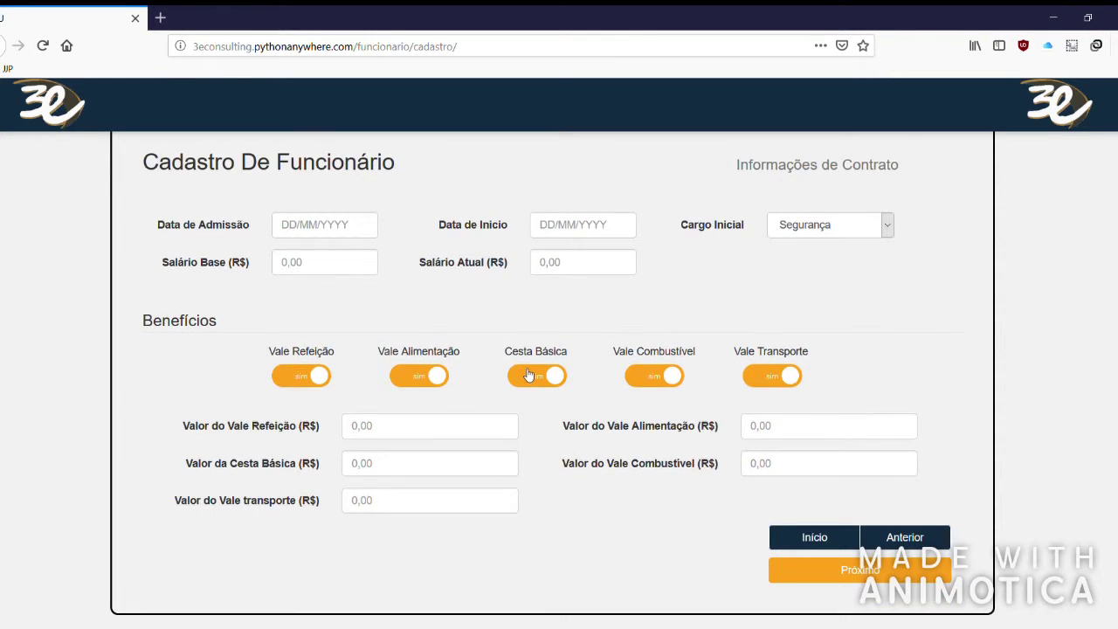
{"action": "left_click", "coordinate": [528, 378]}
{"action": "left_click", "coordinate": [422, 382]}
{"action": "left_click", "coordinate": [780, 392]}
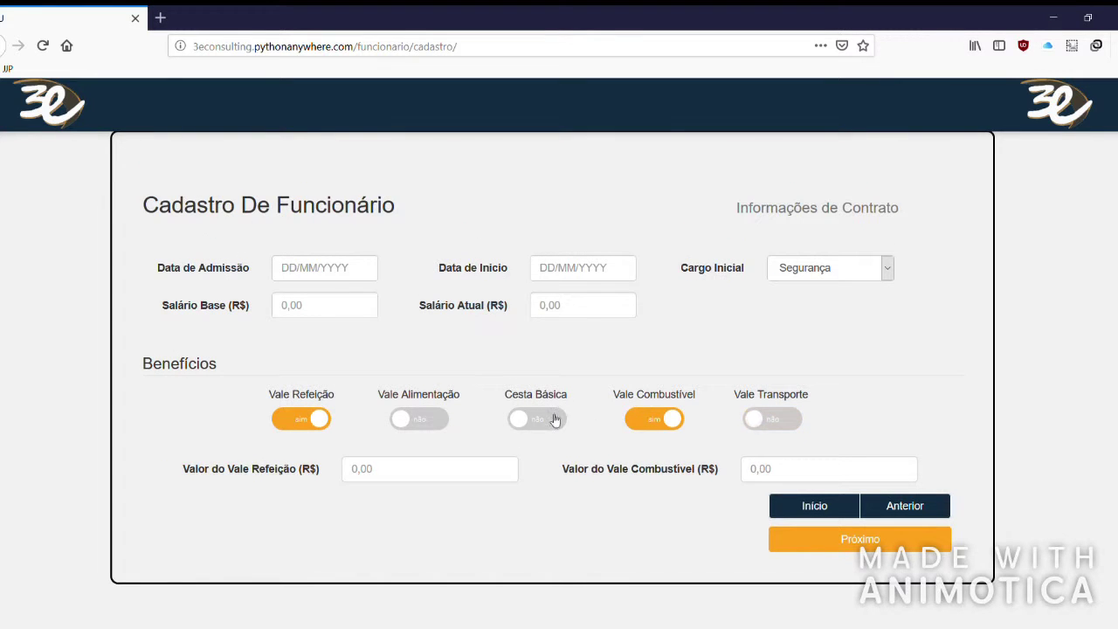
{"action": "left_click", "coordinate": [664, 427]}
{"action": "left_click", "coordinate": [292, 415]}
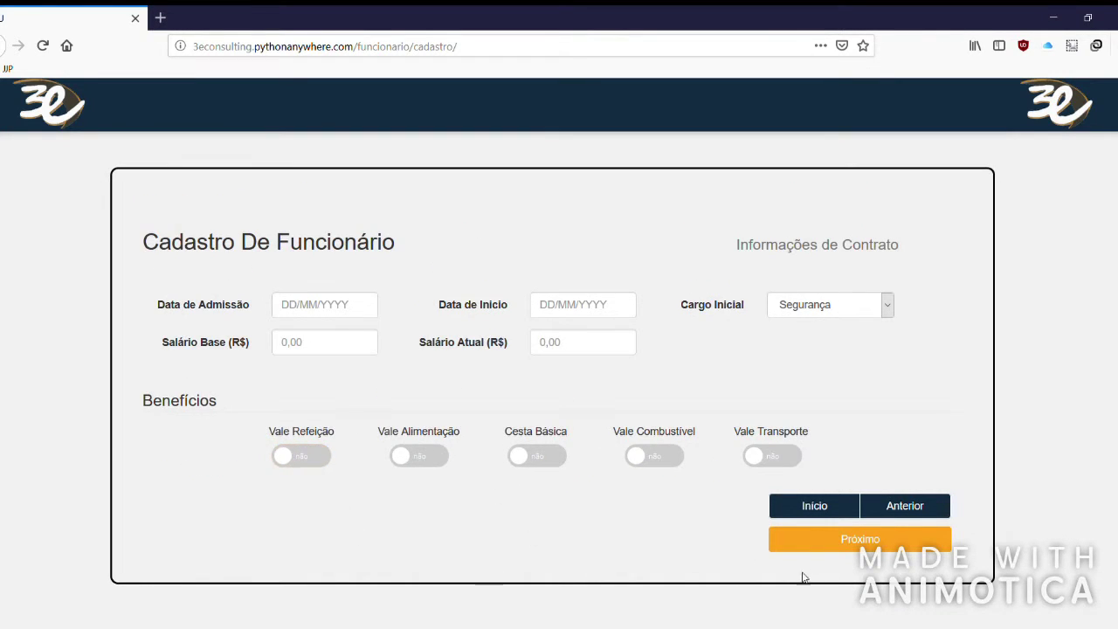
{"action": "left_click", "coordinate": [837, 541]}
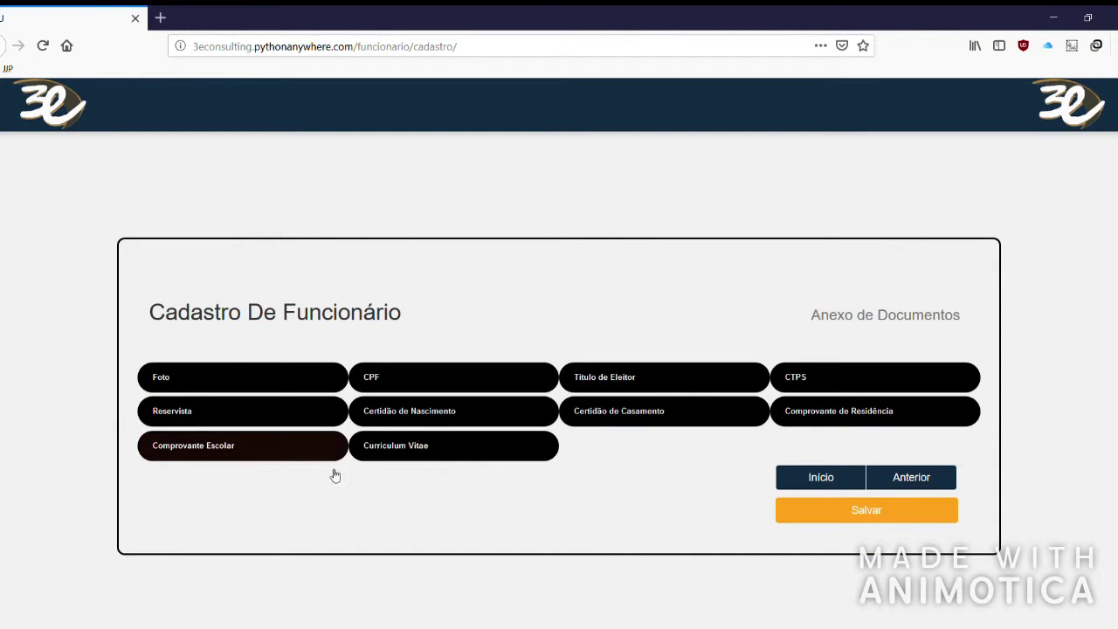
Attach the Foto and CPF files and save the registration.
{"action": "left_click_drag", "start_coordinate": [812, 317], "coordinate": [918, 317]}
{"action": "left_click", "coordinate": [921, 316]}
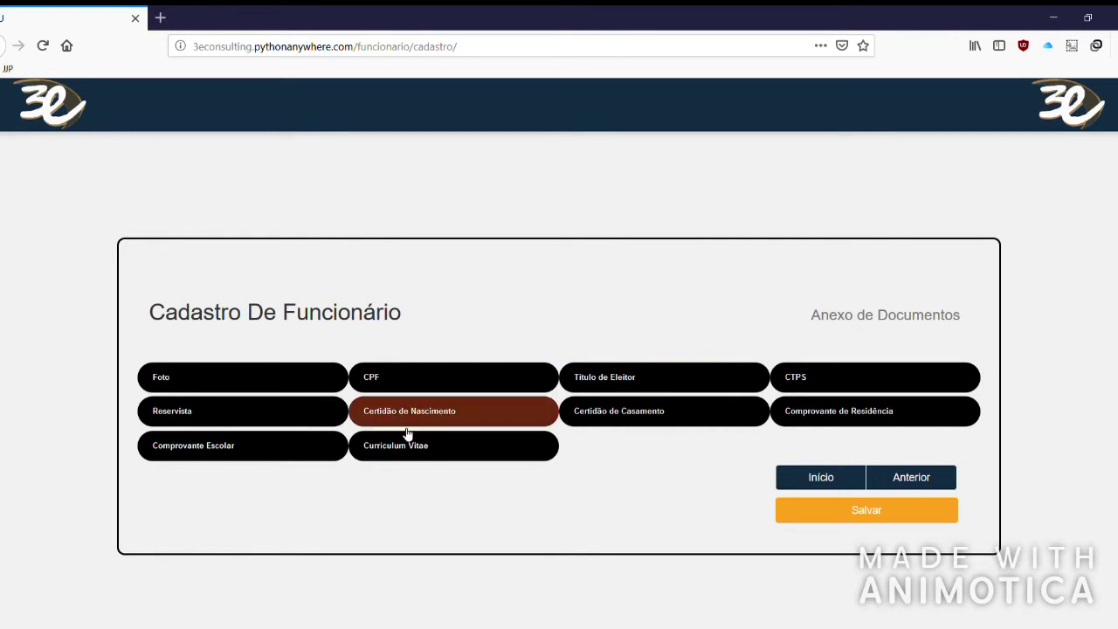
{"action": "left_click", "coordinate": [214, 379]}
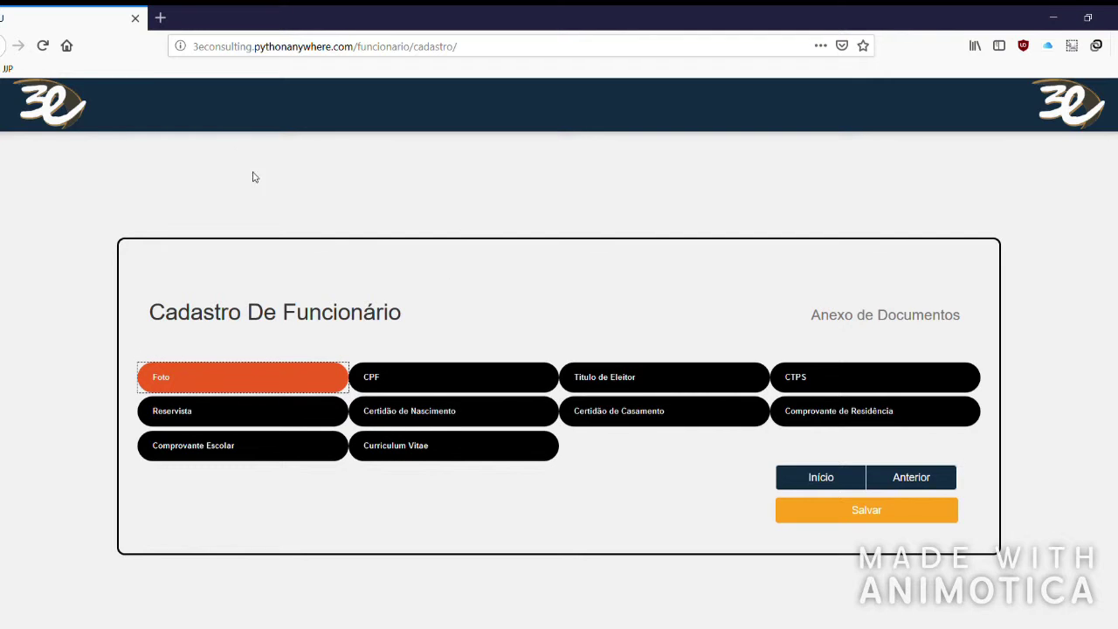
{"action": "left_click", "coordinate": [447, 368]}
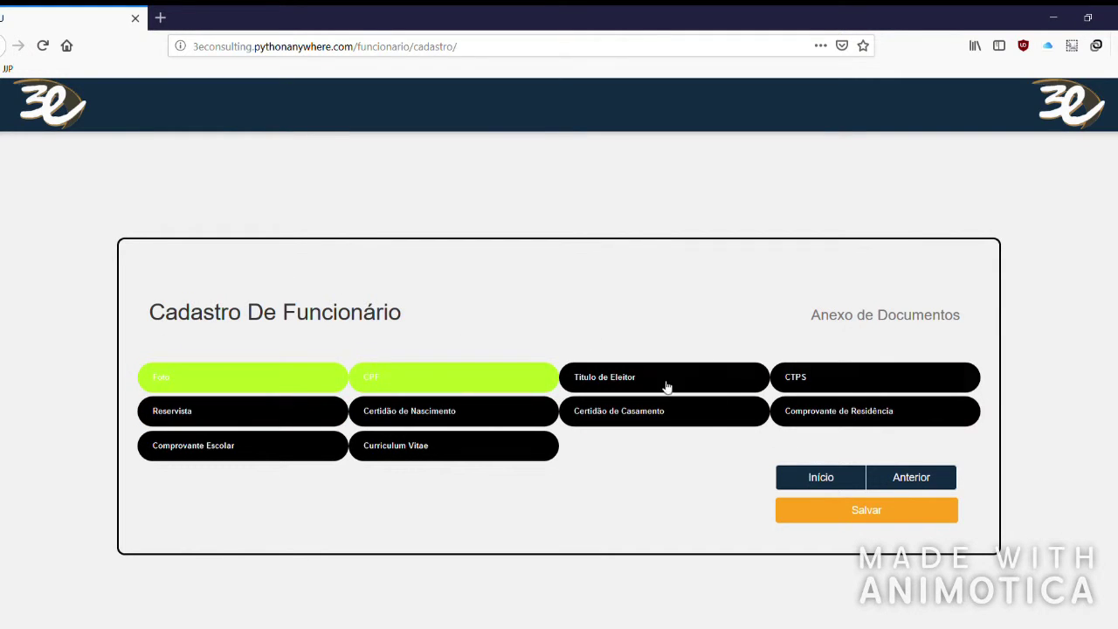
{"action": "left_click", "coordinate": [916, 492]}
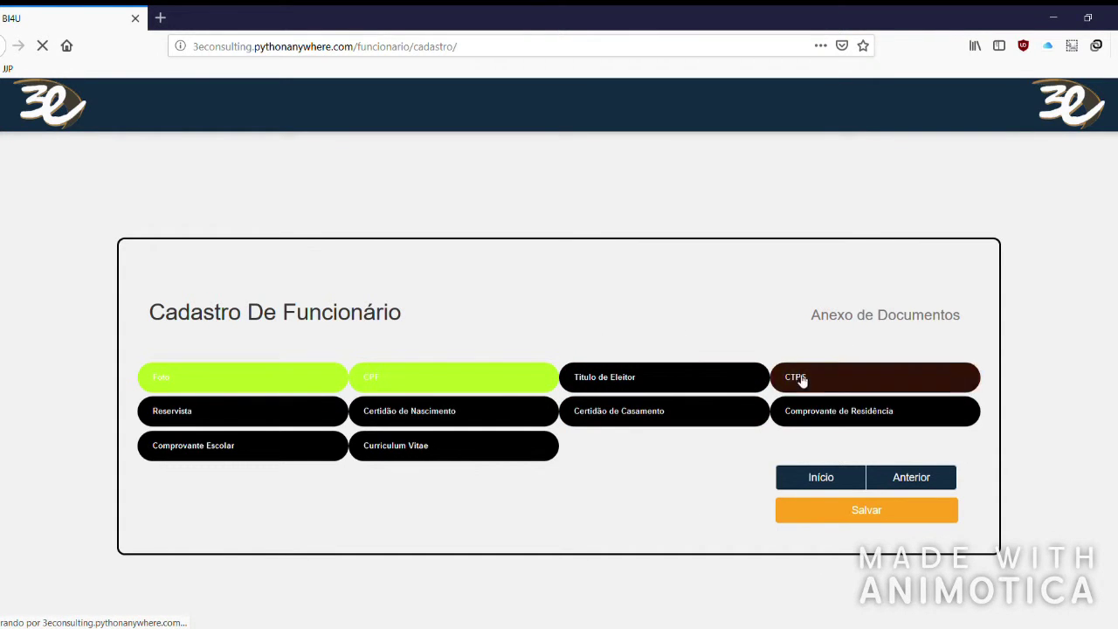
After the required-CPF error, return to the Funcionários page.
{"action": "scroll", "coordinate": [42, 264], "scroll_direction": "down", "scroll_amount": 4}
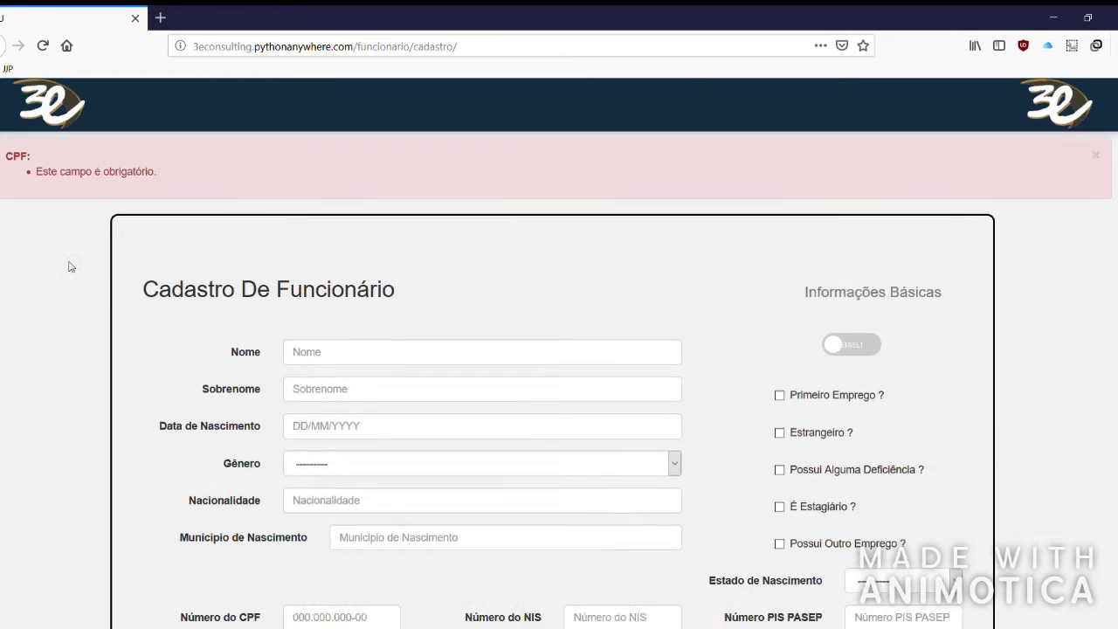
{"action": "scroll", "coordinate": [517, 275], "scroll_direction": "up", "scroll_amount": 4}
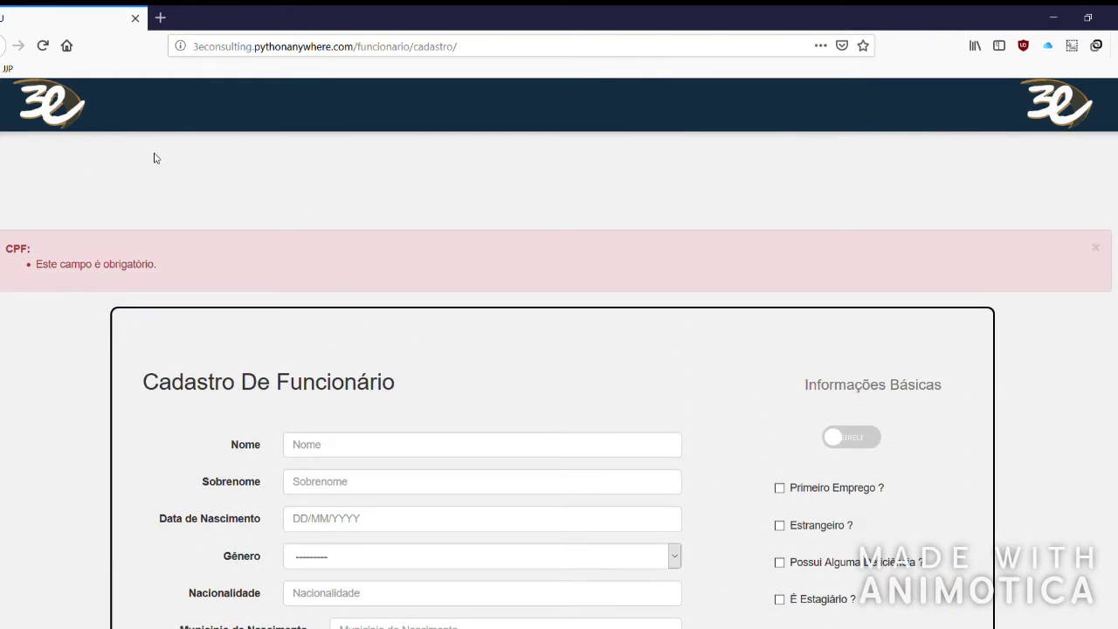
{"action": "left_click", "coordinate": [169, 164]}
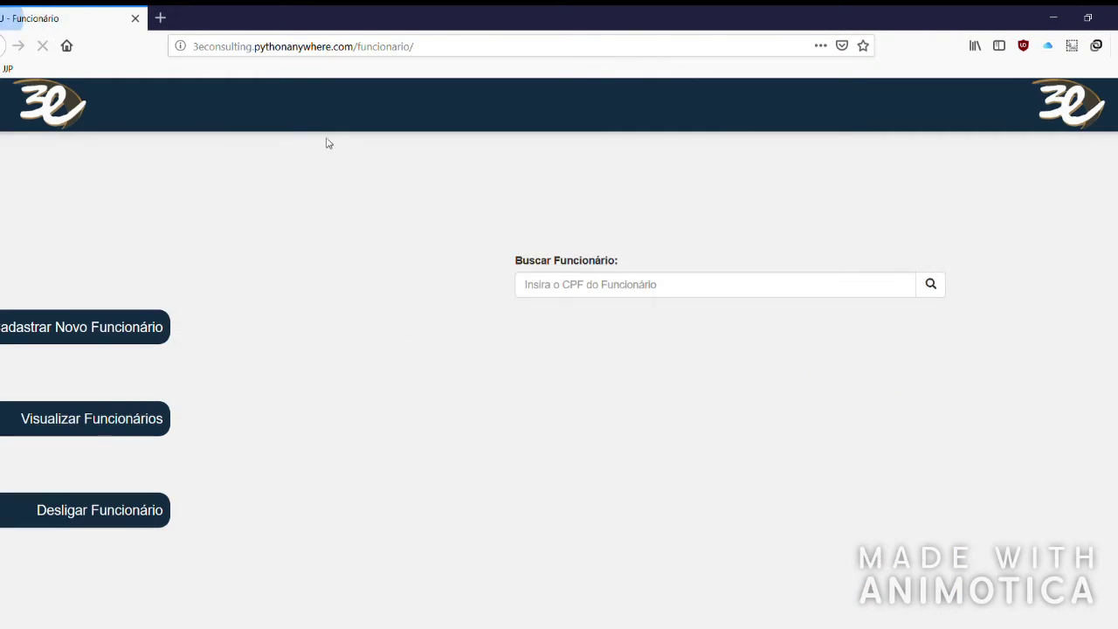
In Funcionarios Cadastrados, open the summary of the second-row employee marked Ativo.
{"action": "left_click", "coordinate": [68, 420]}
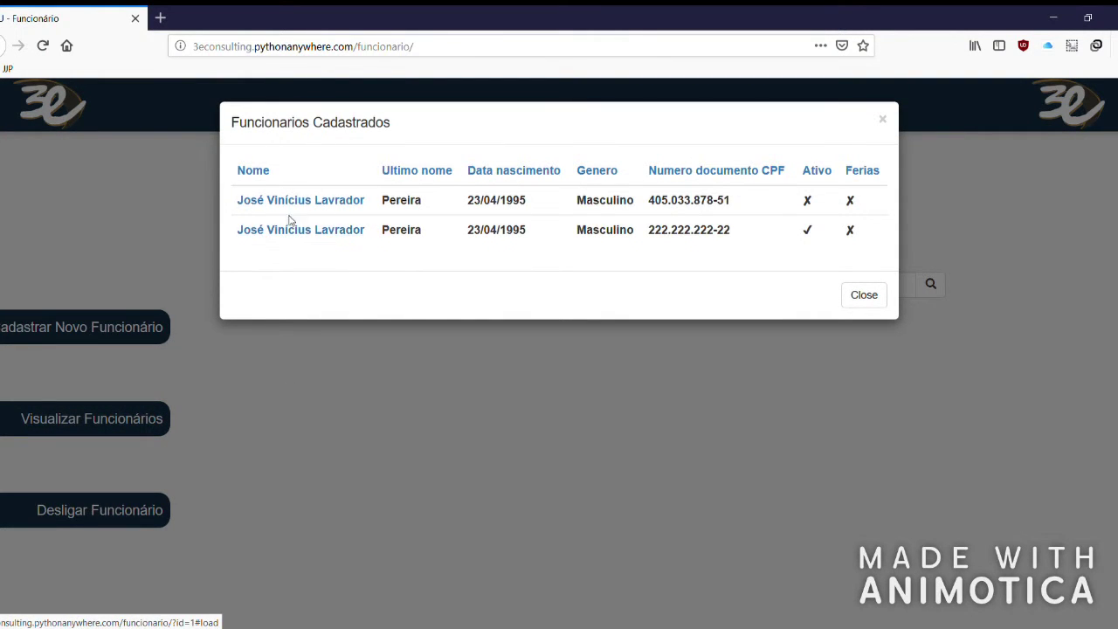
{"action": "left_click_drag", "start_coordinate": [425, 204], "coordinate": [231, 199]}
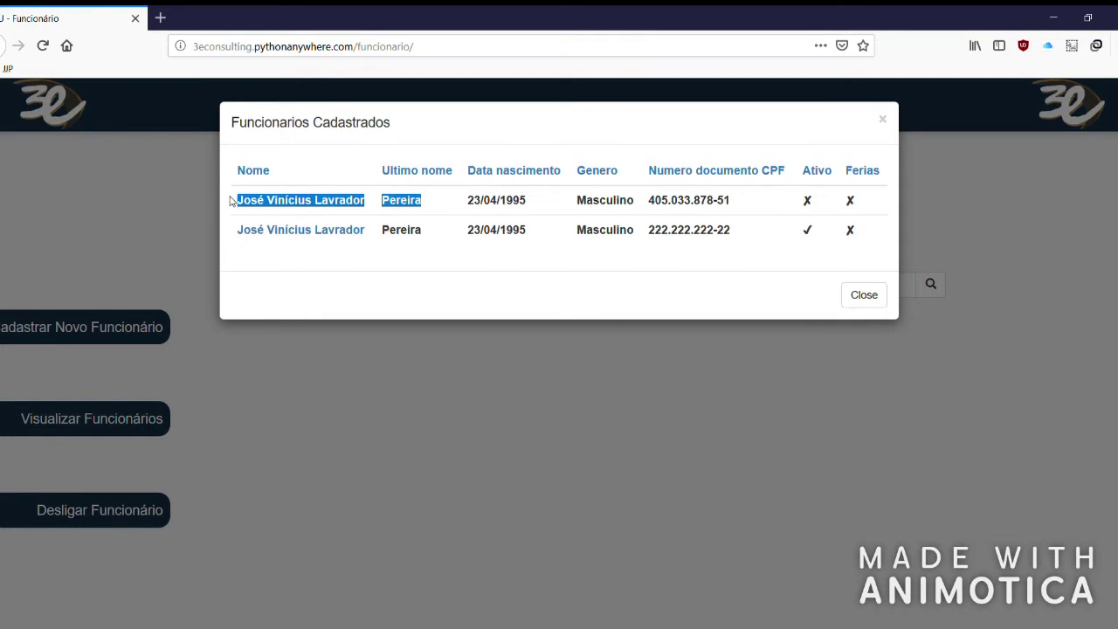
{"action": "left_click", "coordinate": [548, 200]}
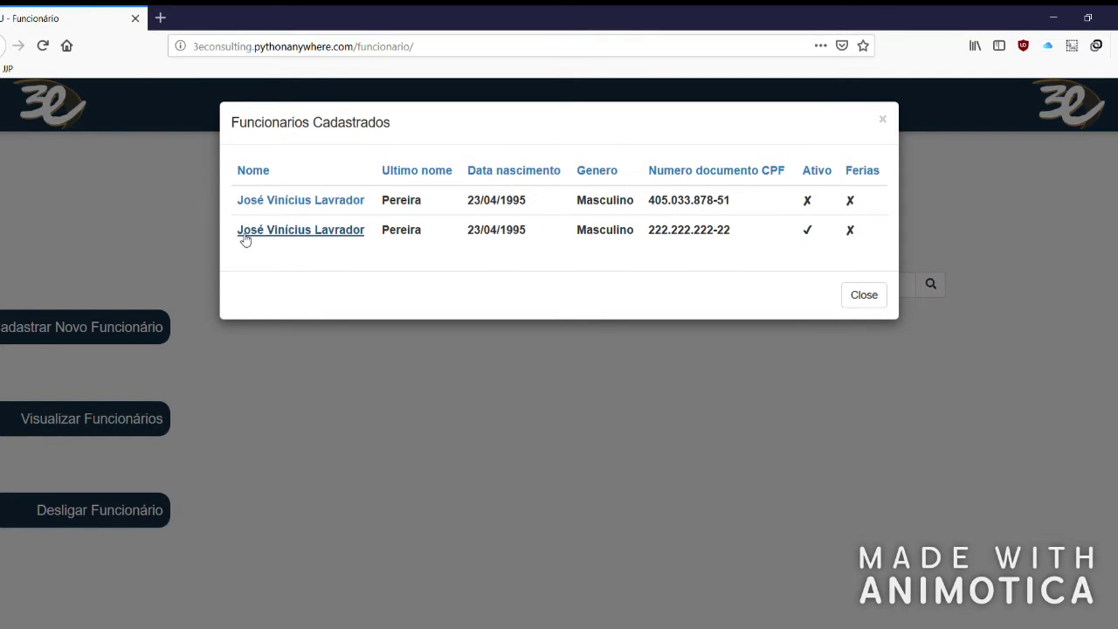
{"action": "left_click_drag", "start_coordinate": [863, 231], "coordinate": [752, 228]}
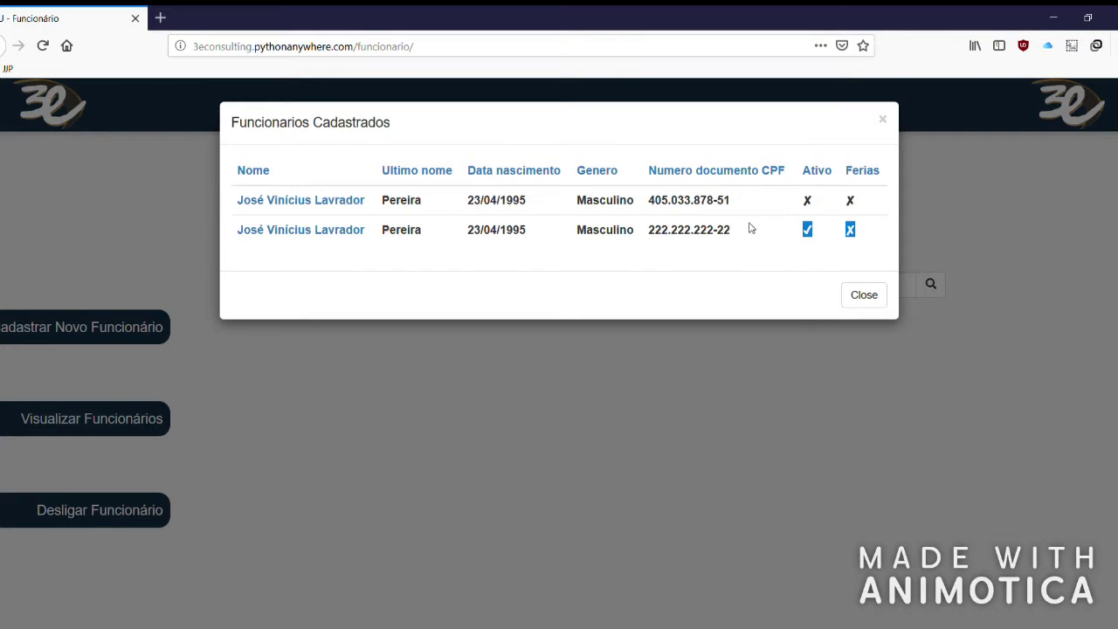
{"action": "left_click_drag", "start_coordinate": [643, 233], "coordinate": [733, 231]}
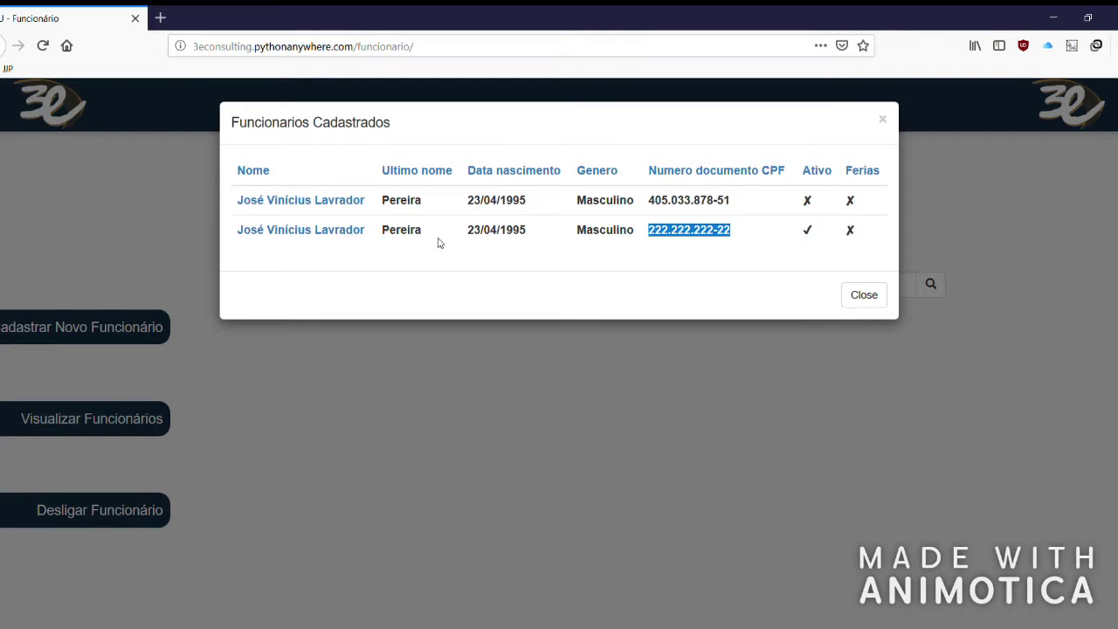
{"action": "left_click", "coordinate": [516, 259]}
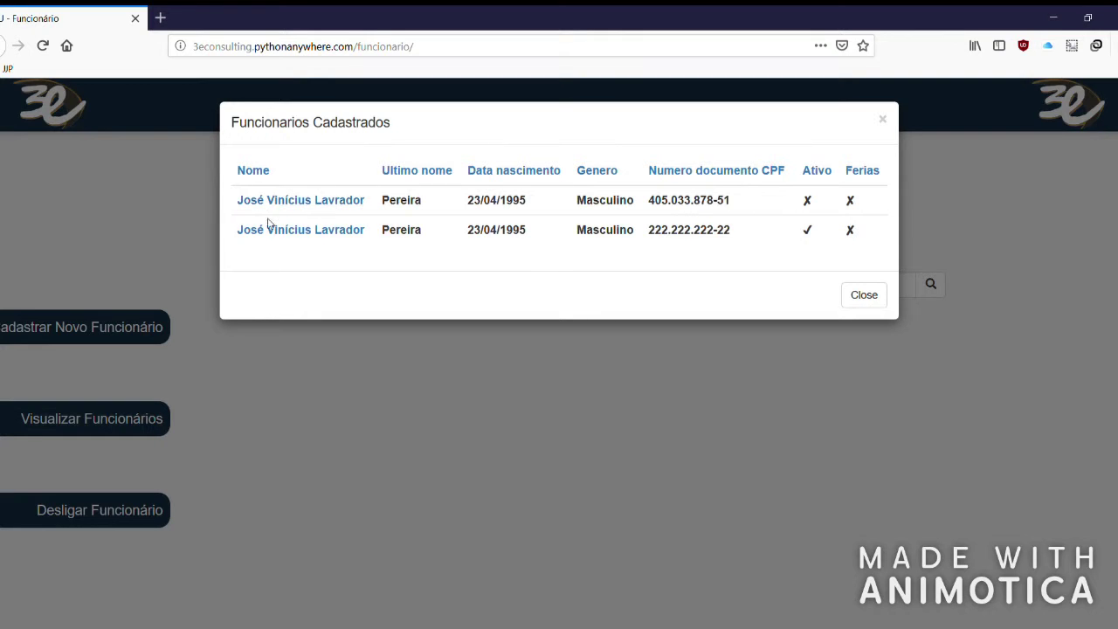
{"action": "left_click", "coordinate": [269, 235]}
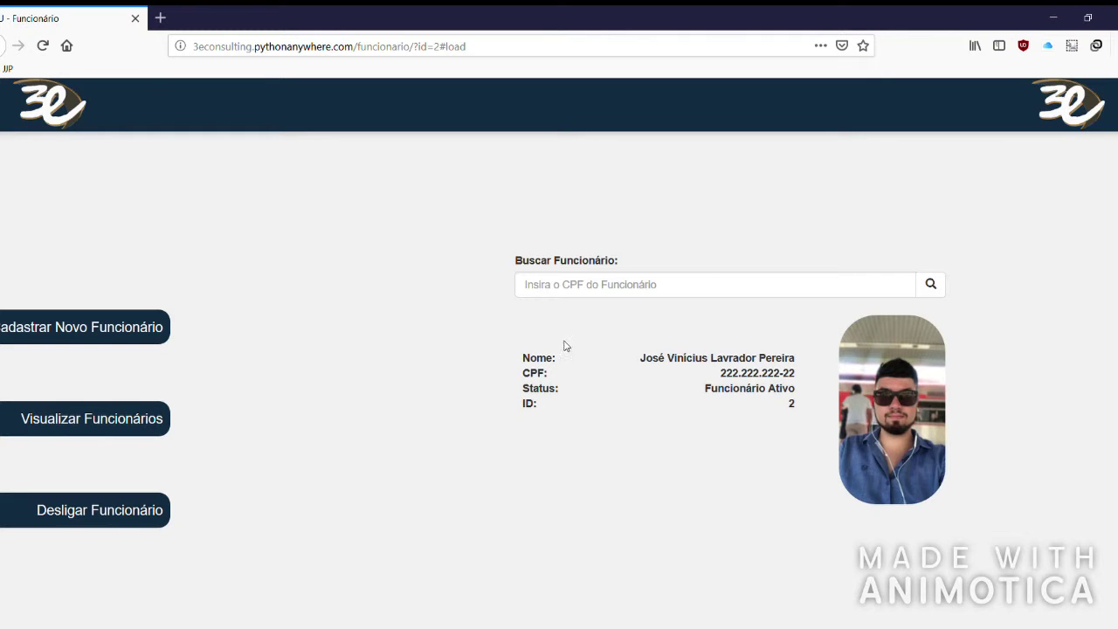
Review the Nome, CPF and Status summary, then open the Cadastro De Funcionário record (ID 2).
{"action": "left_click_drag", "start_coordinate": [529, 358], "coordinate": [769, 361]}
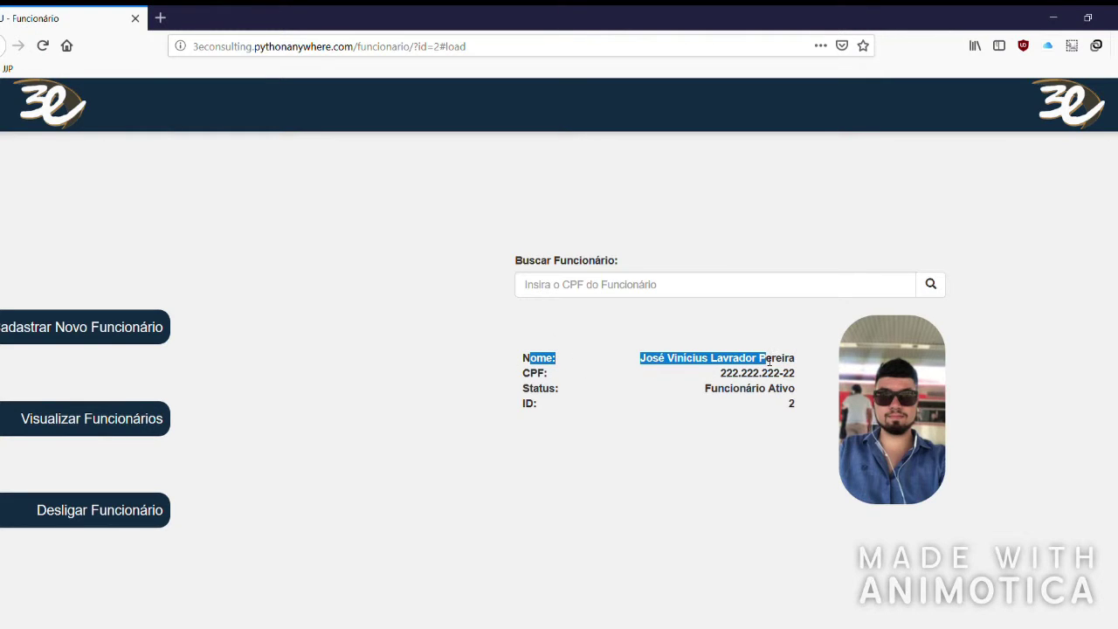
{"action": "left_click_drag", "start_coordinate": [518, 383], "coordinate": [790, 397]}
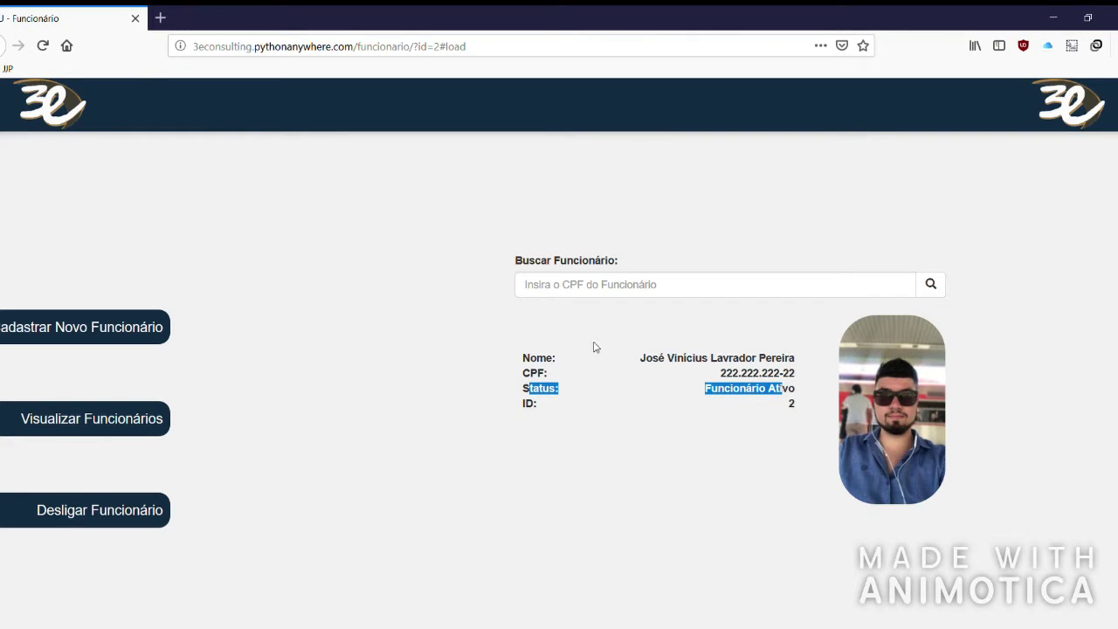
{"action": "left_click_drag", "start_coordinate": [534, 415], "coordinate": [723, 406]}
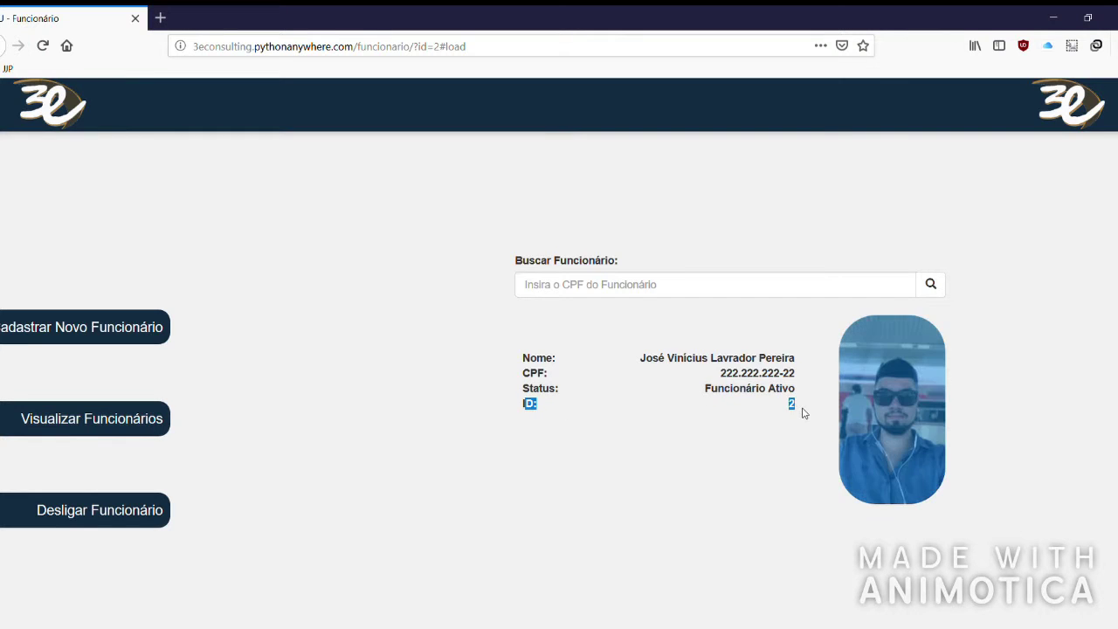
{"action": "left_click", "coordinate": [603, 324]}
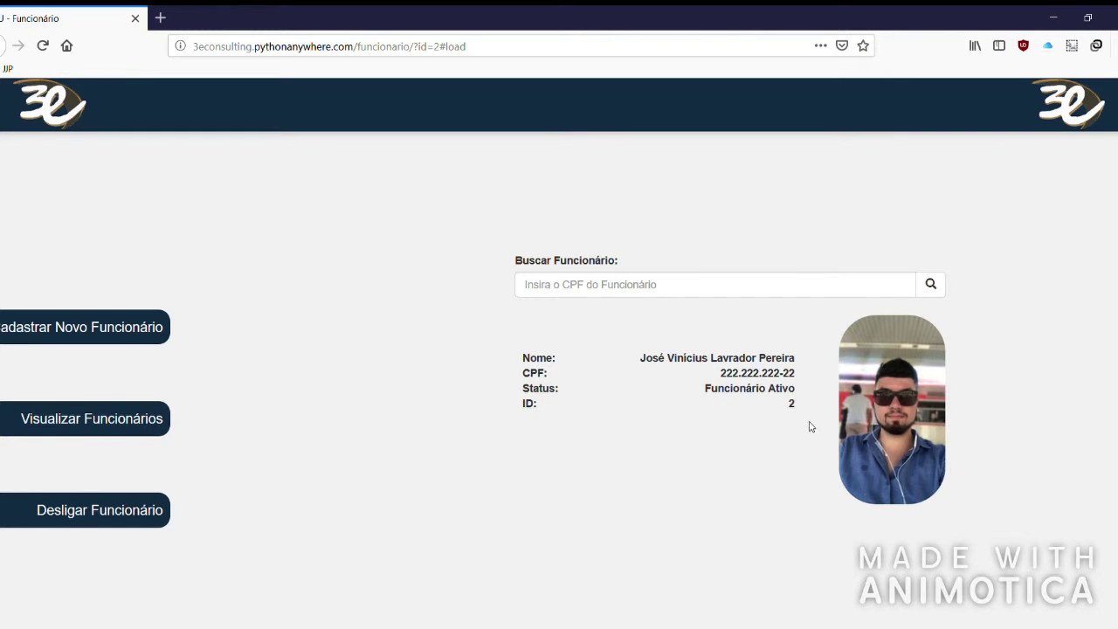
{"action": "left_click", "coordinate": [890, 426]}
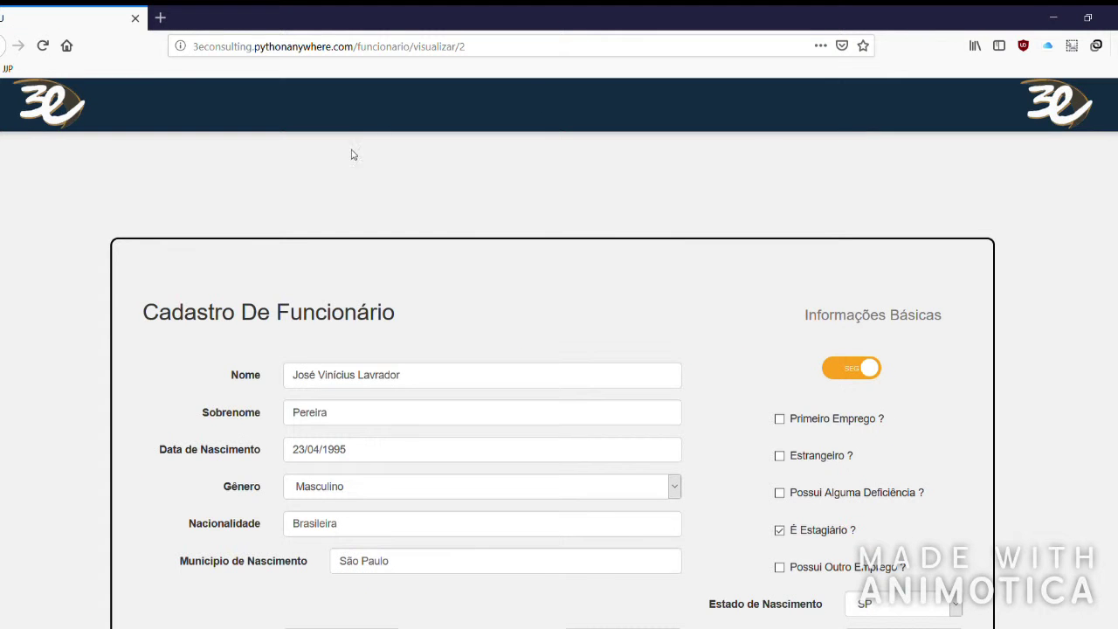
Change the employee's Estado Civil to Casado(a) and move on to the address step.
{"action": "scroll", "coordinate": [278, 260], "scroll_direction": "down", "scroll_amount": 1}
{"action": "scroll", "coordinate": [302, 366], "scroll_direction": "down", "scroll_amount": 3}
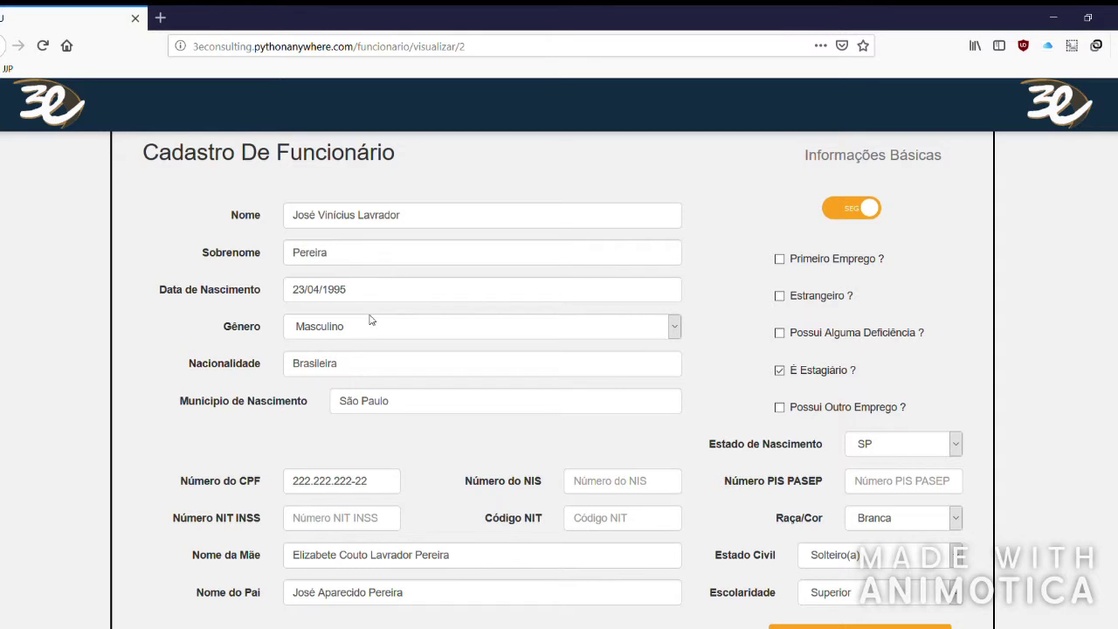
{"action": "left_click", "coordinate": [389, 492]}
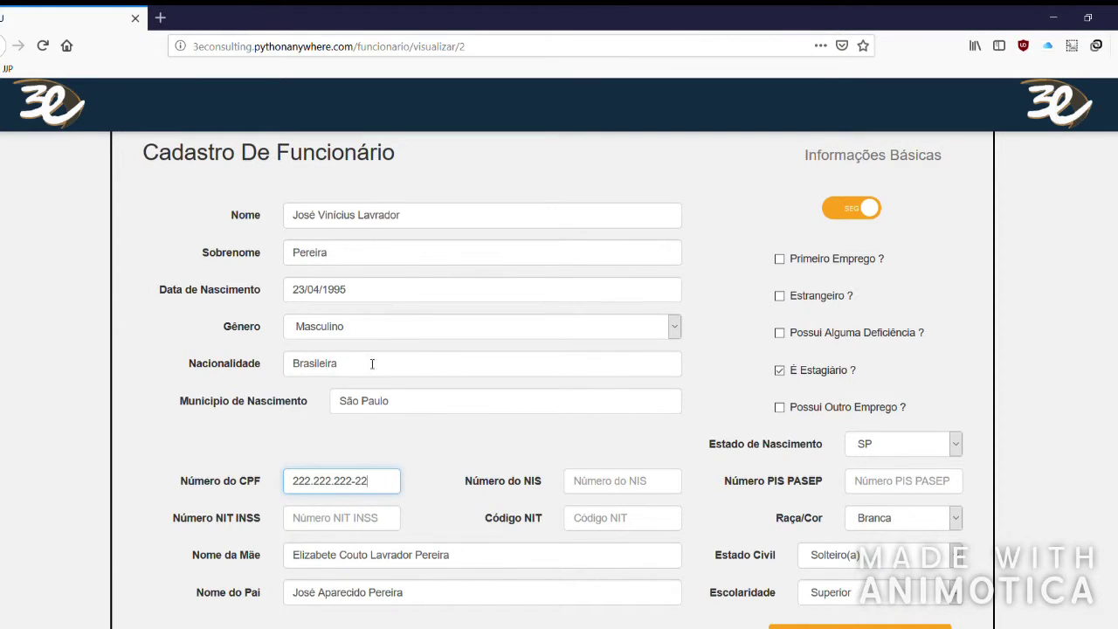
{"action": "scroll", "coordinate": [399, 346], "scroll_direction": "down", "scroll_amount": 2}
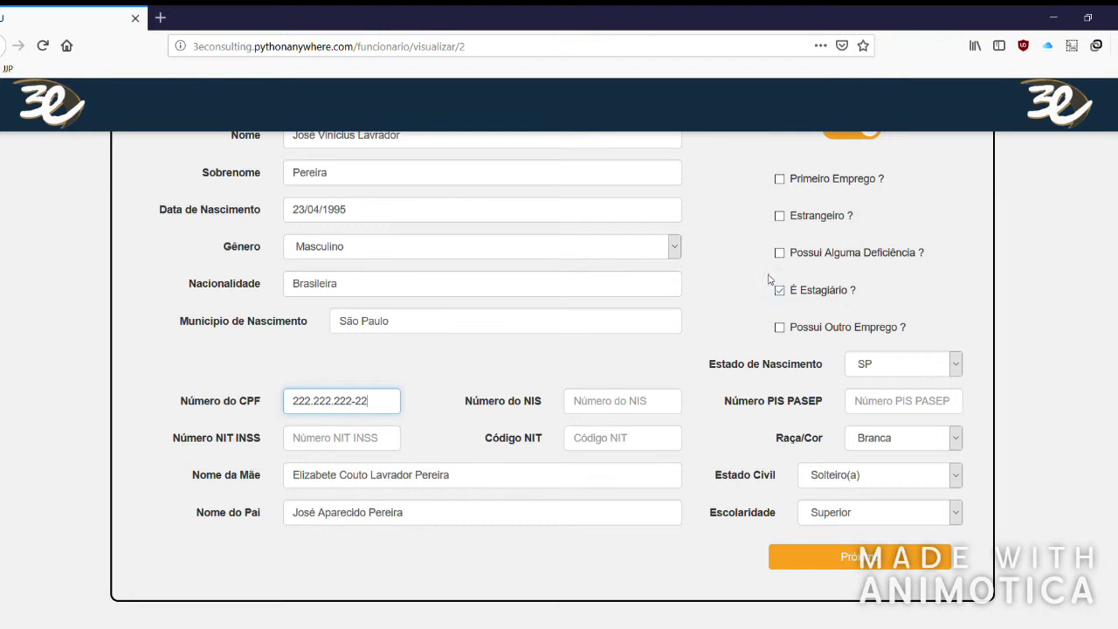
{"action": "left_click", "coordinate": [864, 476]}
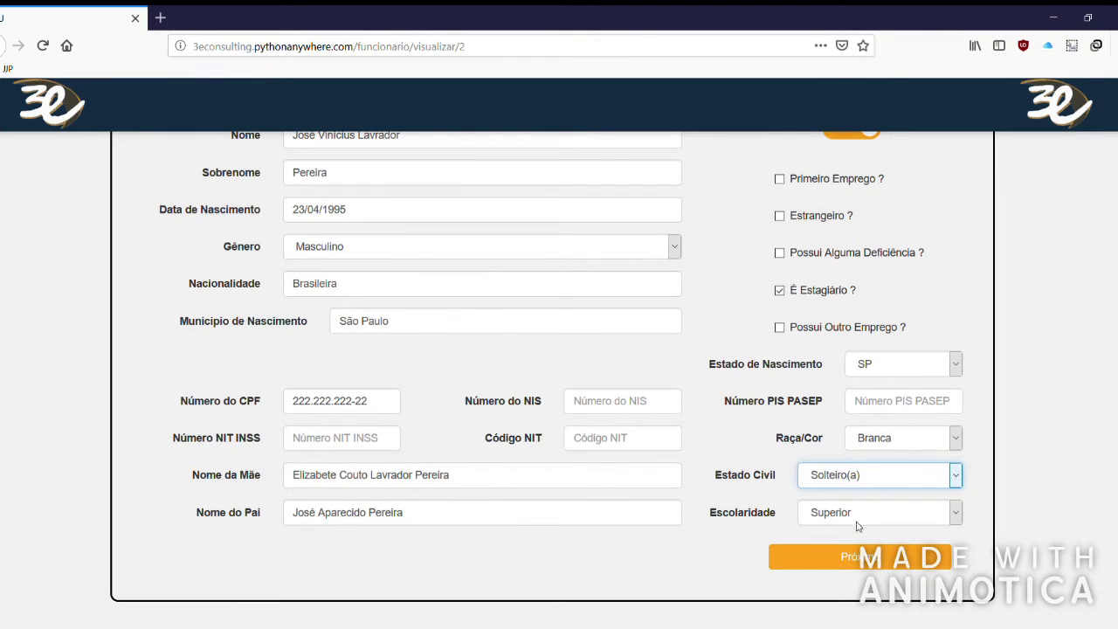
{"action": "left_click", "coordinate": [845, 563]}
{"action": "key", "text": "Up"}
{"action": "left_click", "coordinate": [823, 559]}
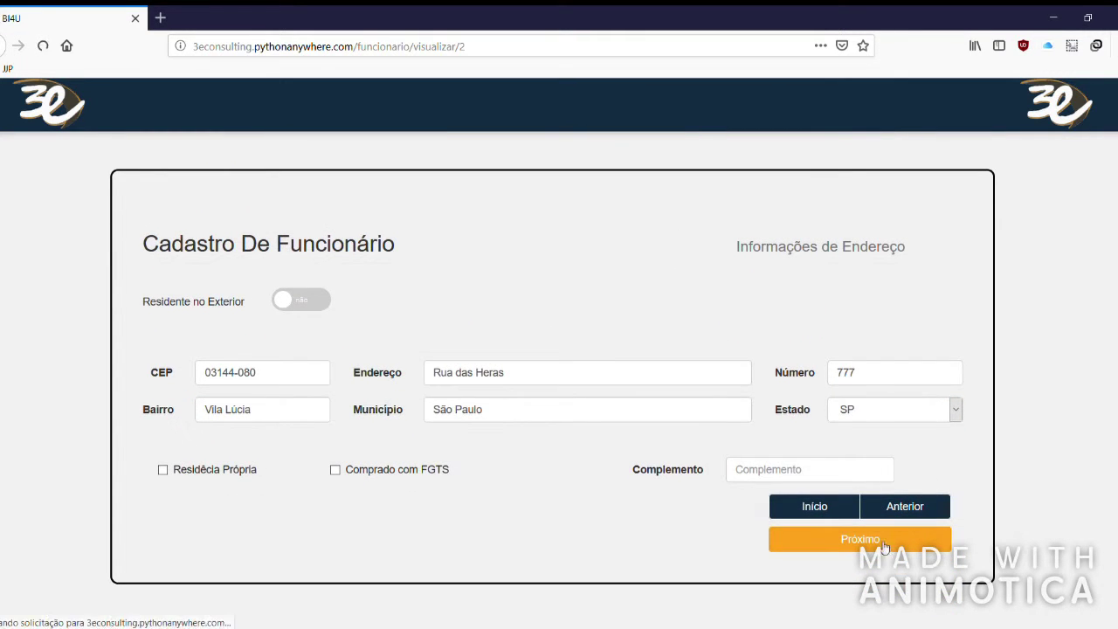
Step past the address and bank details steps to the job information step.
{"action": "scroll", "coordinate": [612, 463], "scroll_direction": "down", "scroll_amount": 3}
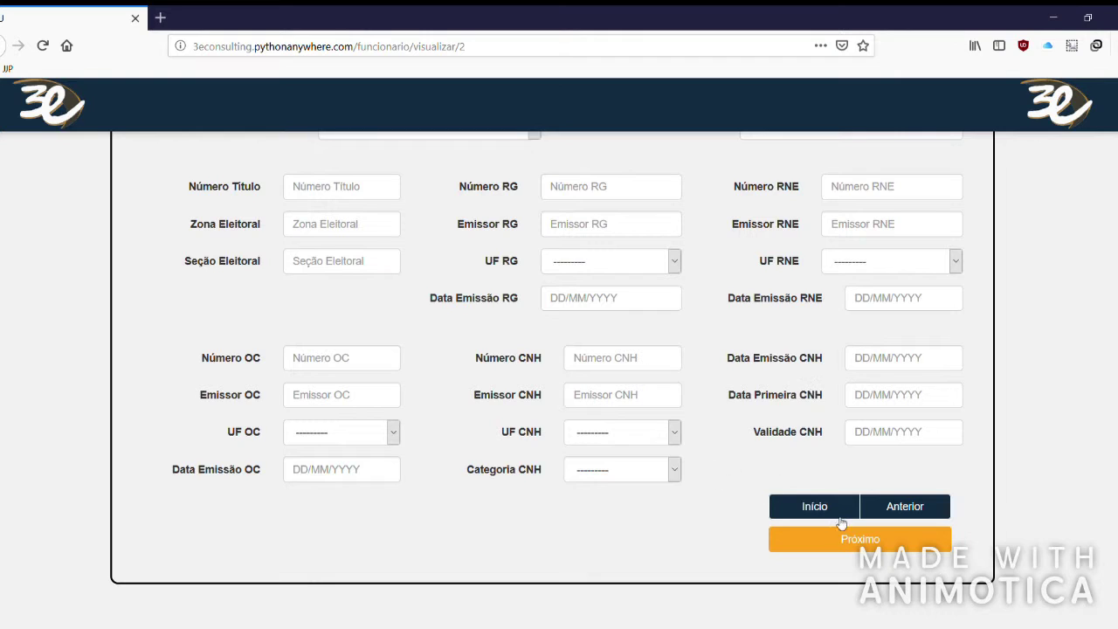
{"action": "left_click", "coordinate": [869, 515]}
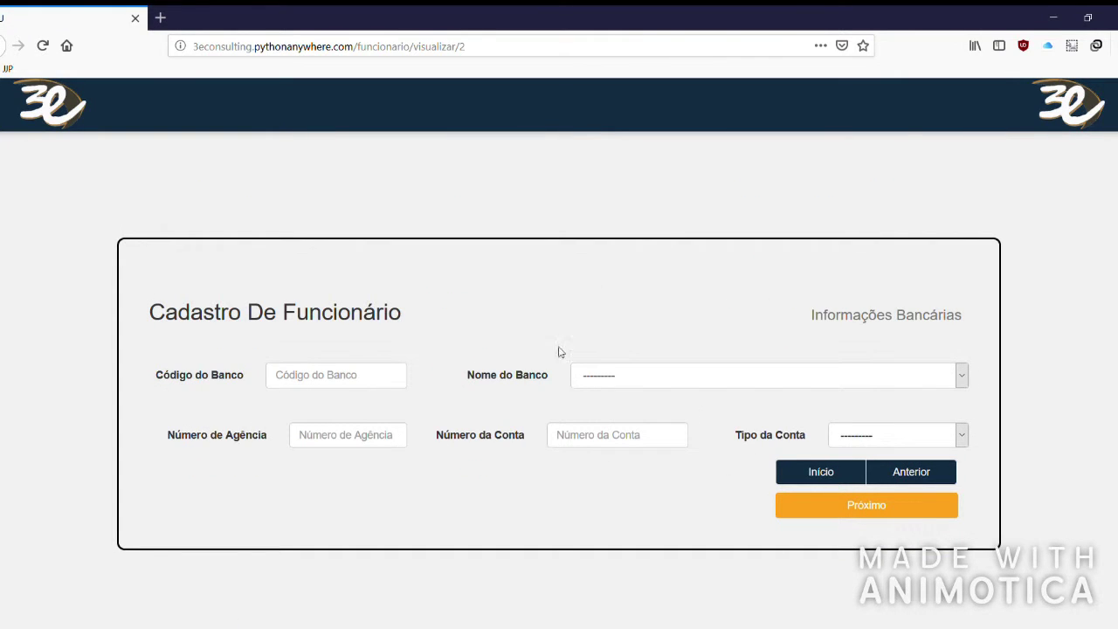
{"action": "left_click", "coordinate": [873, 507]}
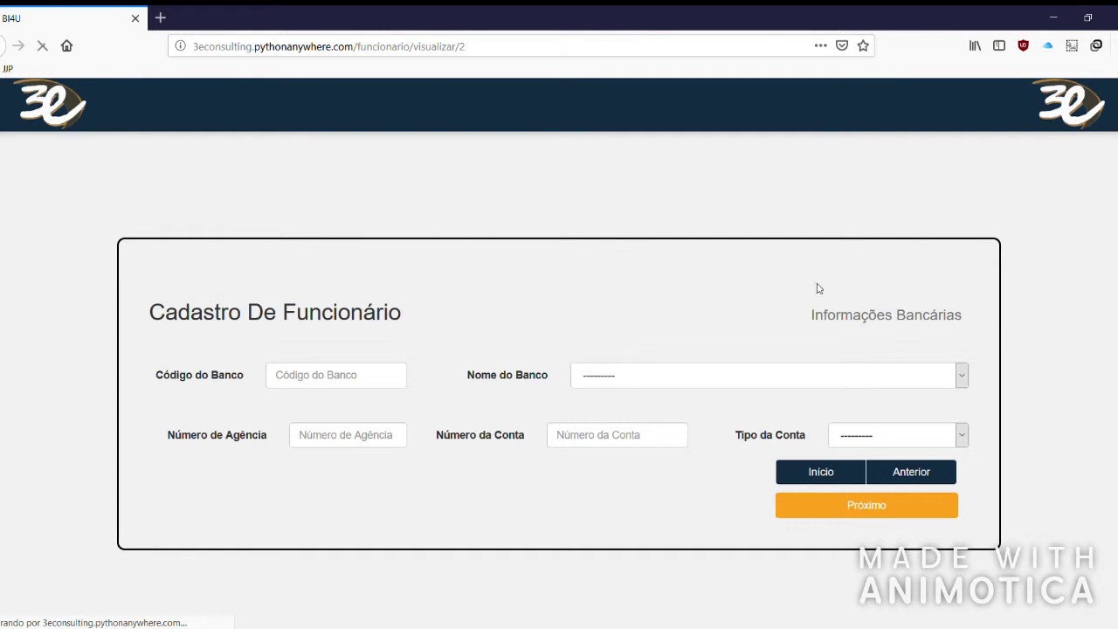
{"action": "scroll", "coordinate": [709, 382], "scroll_direction": "down", "scroll_amount": 1}
{"action": "left_click", "coordinate": [821, 531]}
{"action": "scroll", "coordinate": [632, 318], "scroll_direction": "down", "scroll_amount": 2}
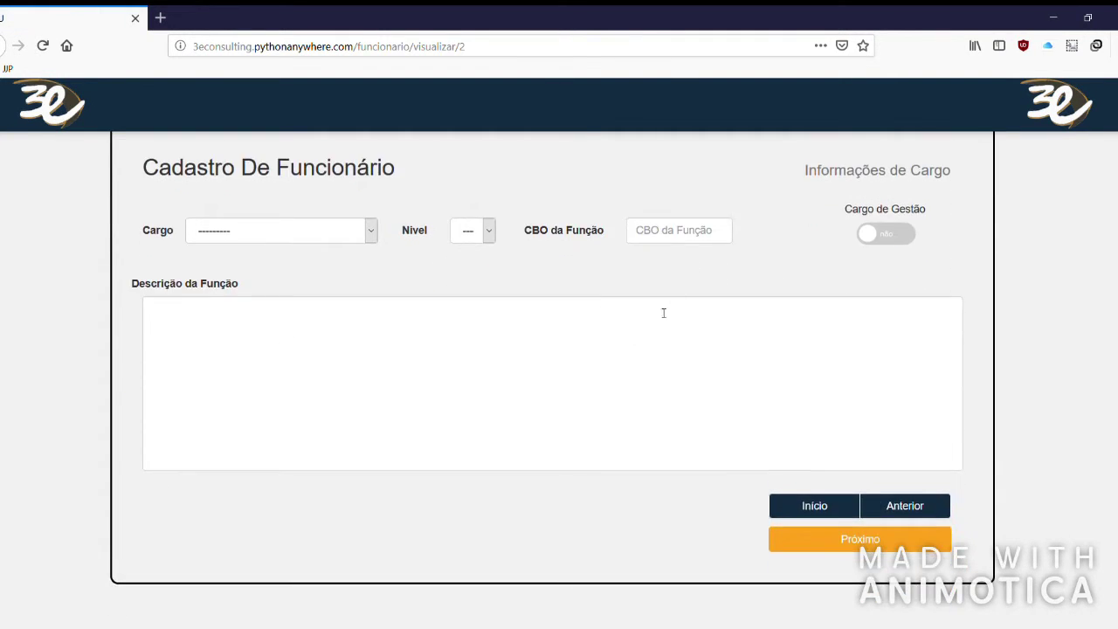
Set Cargo to Auxiliar Administrativo at Nivel 1, leaving Cargo de Gestão off.
{"action": "left_click", "coordinate": [308, 231]}
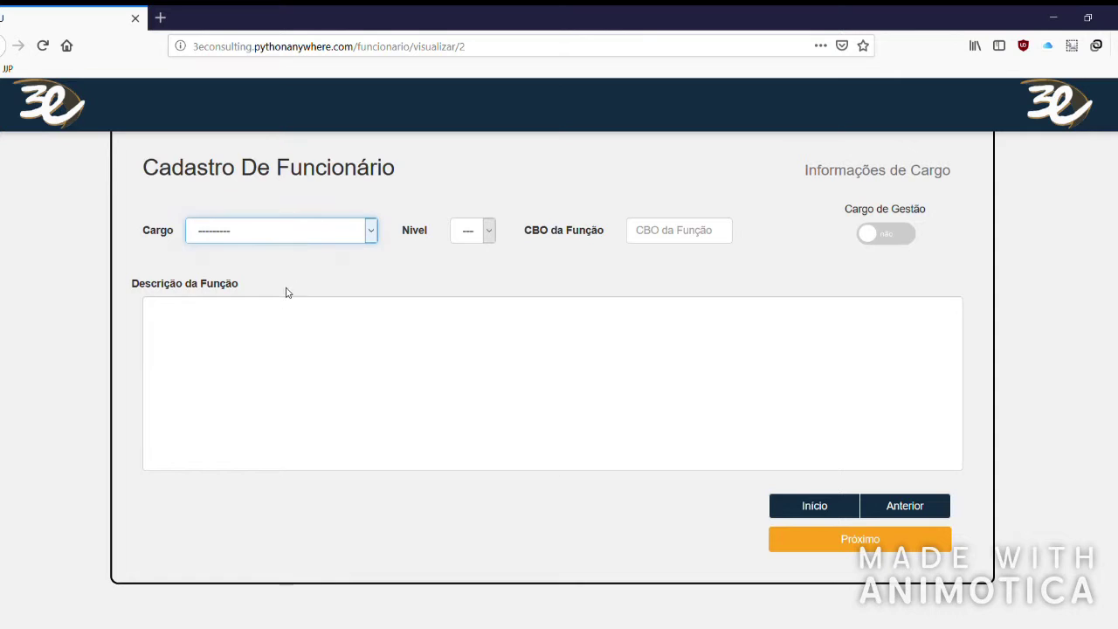
{"action": "left_click", "coordinate": [246, 269]}
{"action": "left_click", "coordinate": [469, 229]}
{"action": "left_click", "coordinate": [468, 271]}
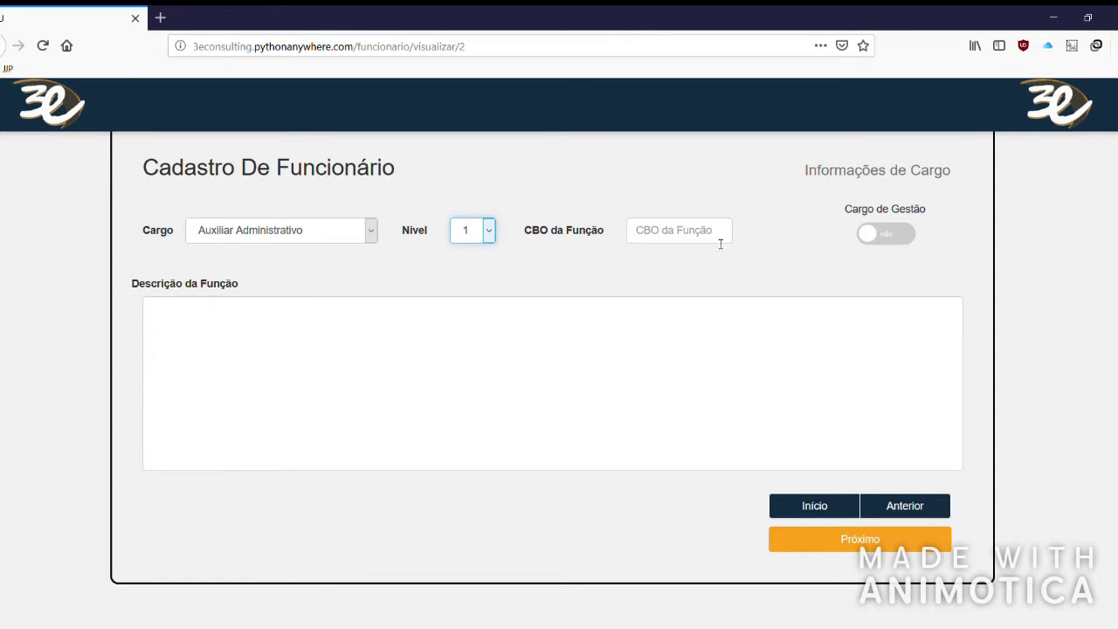
{"action": "left_click", "coordinate": [891, 238]}
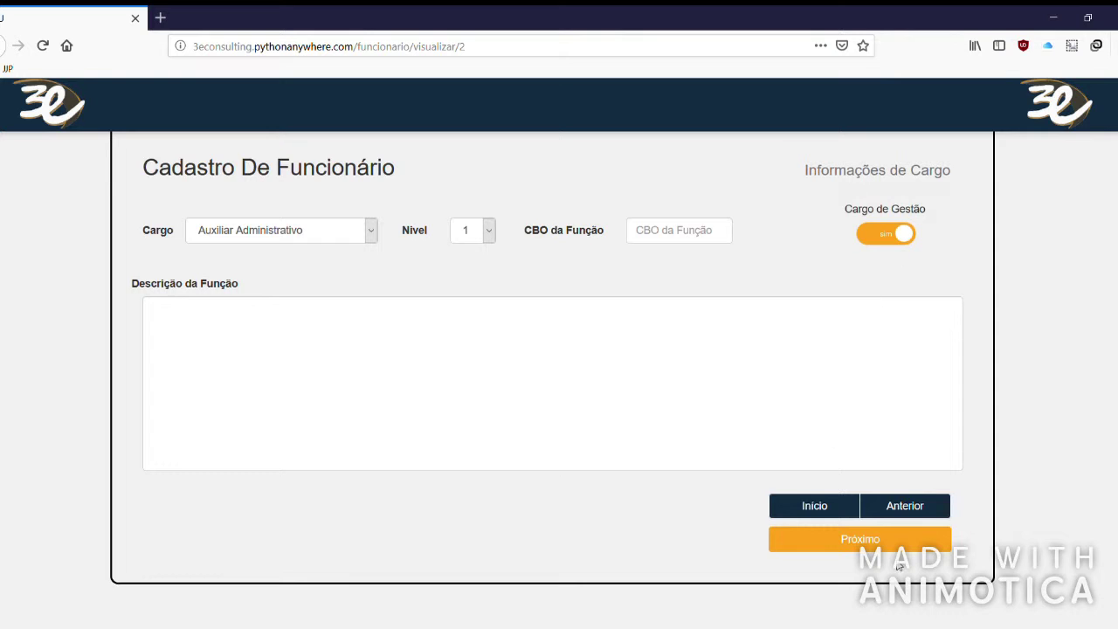
{"action": "left_click", "coordinate": [893, 236]}
Set the Cargo Inicial to Segurança and save the employee registration.
{"action": "left_click", "coordinate": [860, 538]}
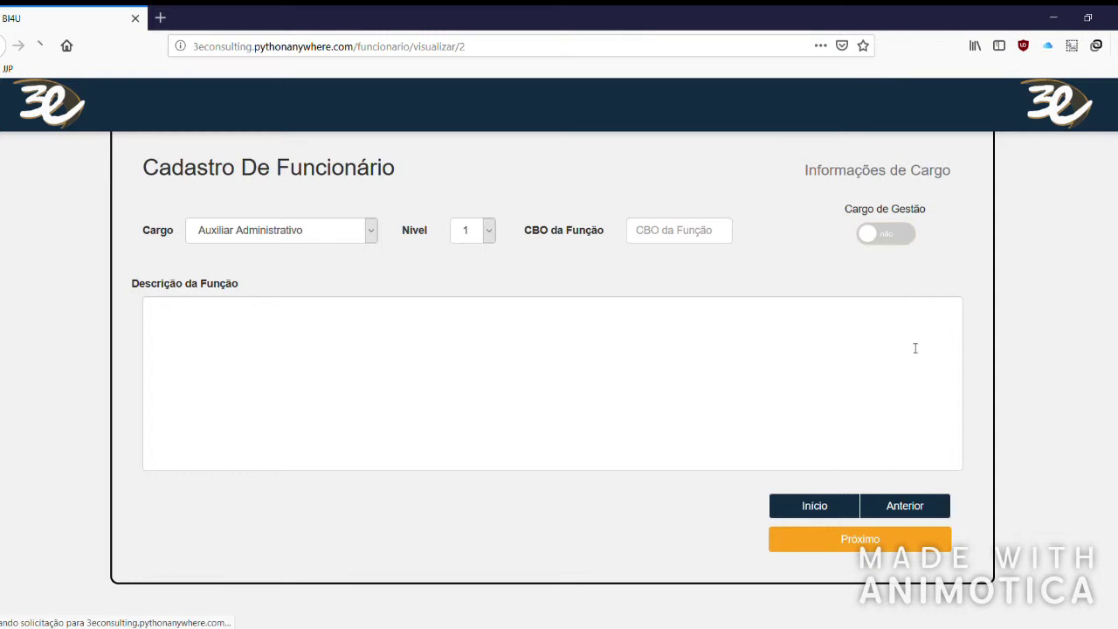
{"action": "scroll", "coordinate": [335, 387], "scroll_direction": "down", "scroll_amount": 2}
{"action": "left_click", "coordinate": [827, 310]}
{"action": "left_click", "coordinate": [808, 380]}
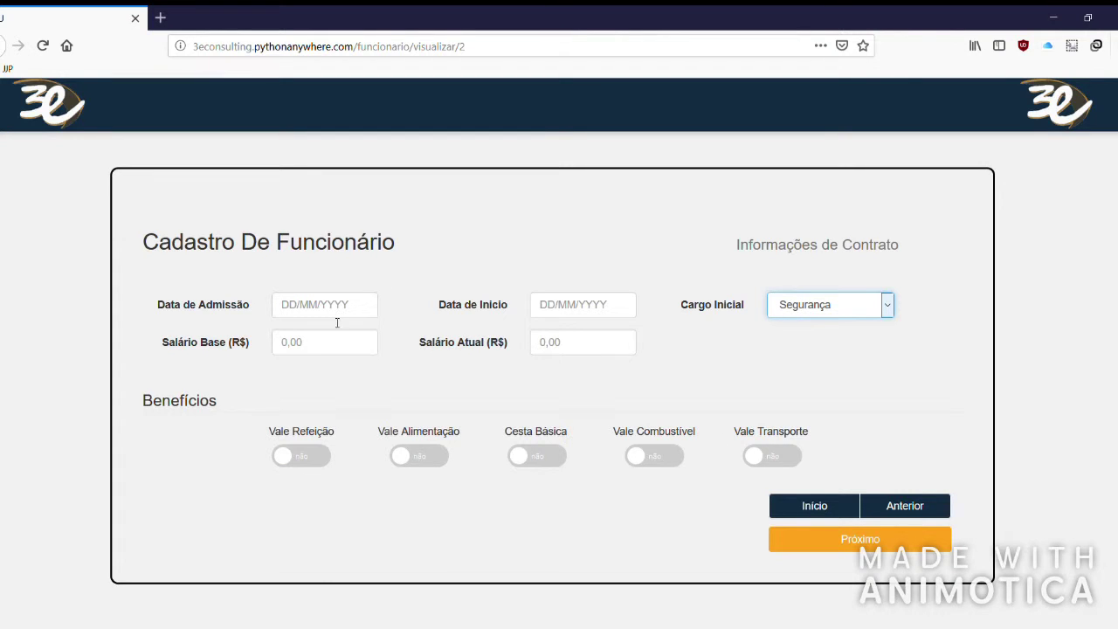
{"action": "left_click", "coordinate": [883, 542]}
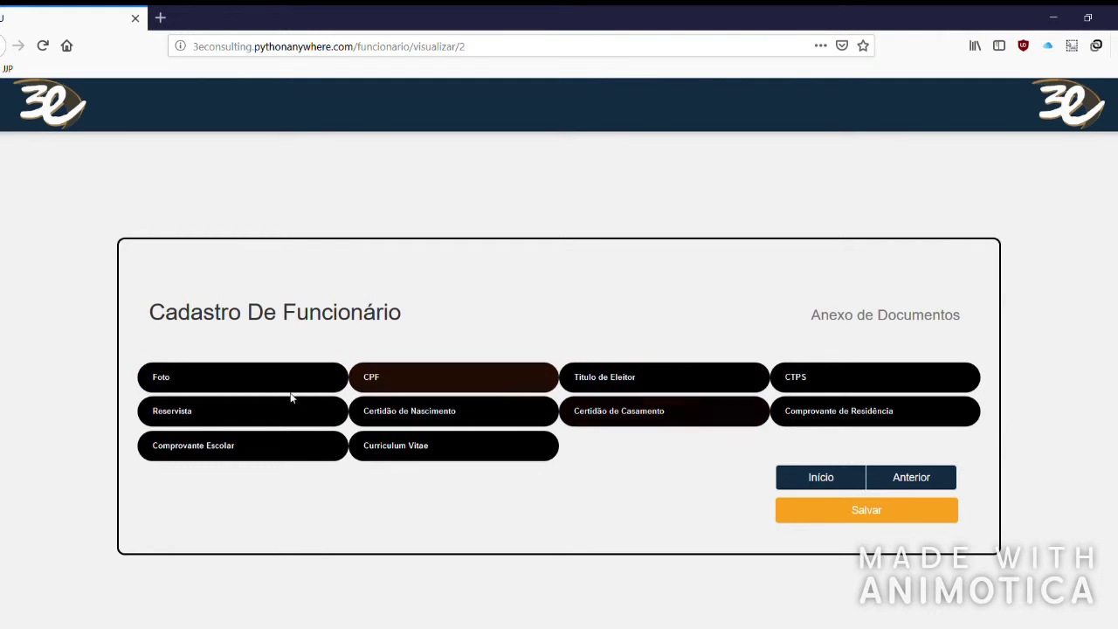
{"action": "left_click", "coordinate": [900, 510]}
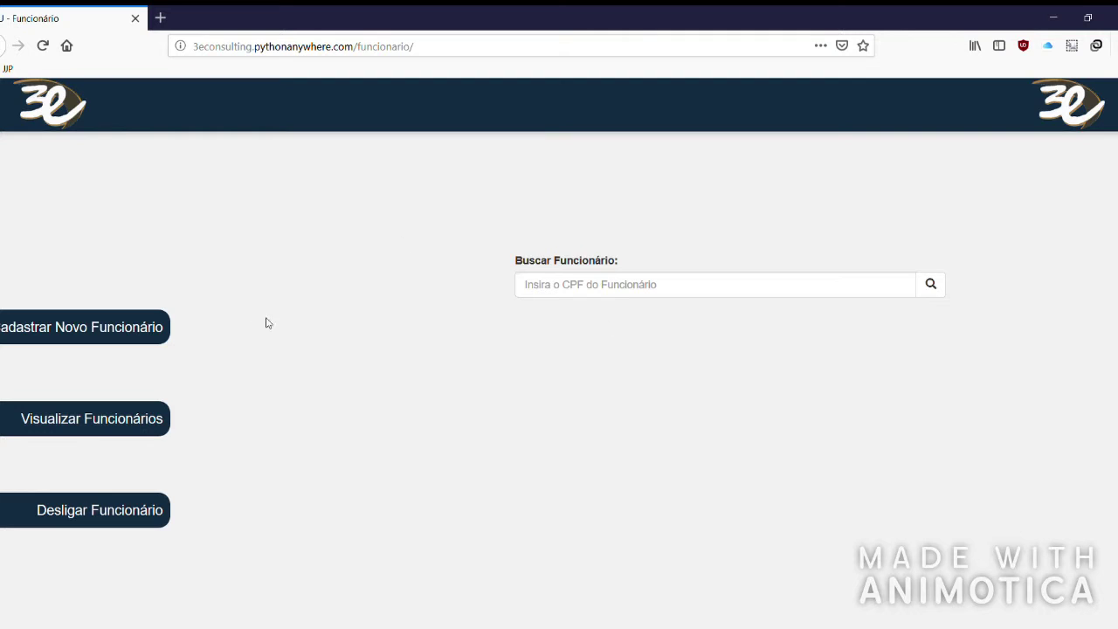
Search Buscar Funcionário by the employee's CPF and open their Desligar Funcionário form.
{"action": "left_click", "coordinate": [621, 297]}
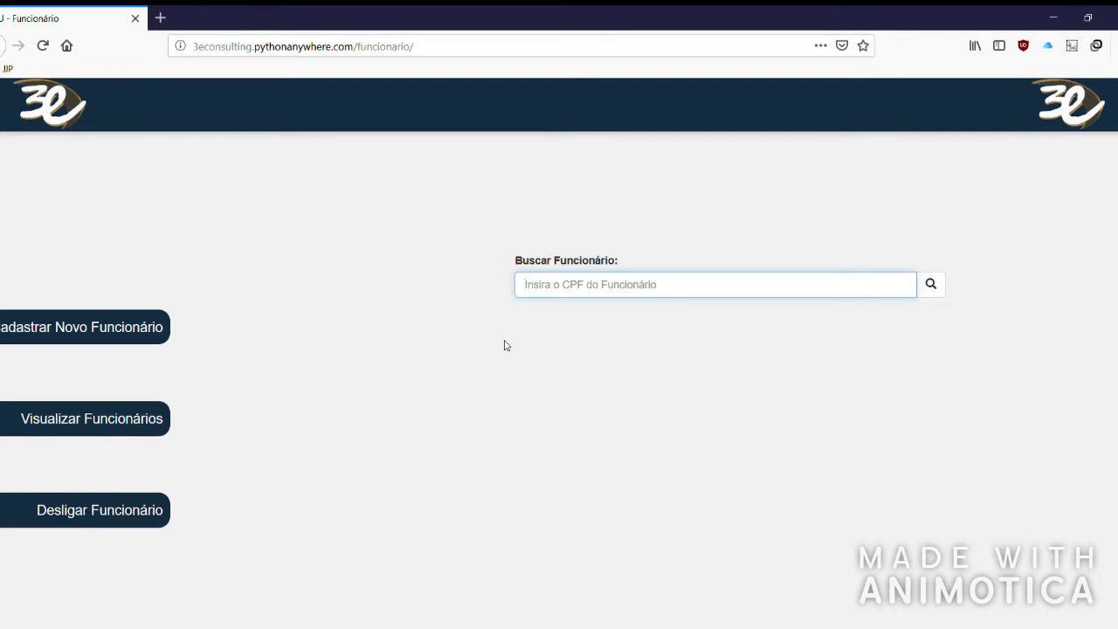
{"action": "type", "text": "222.222.222-22"}
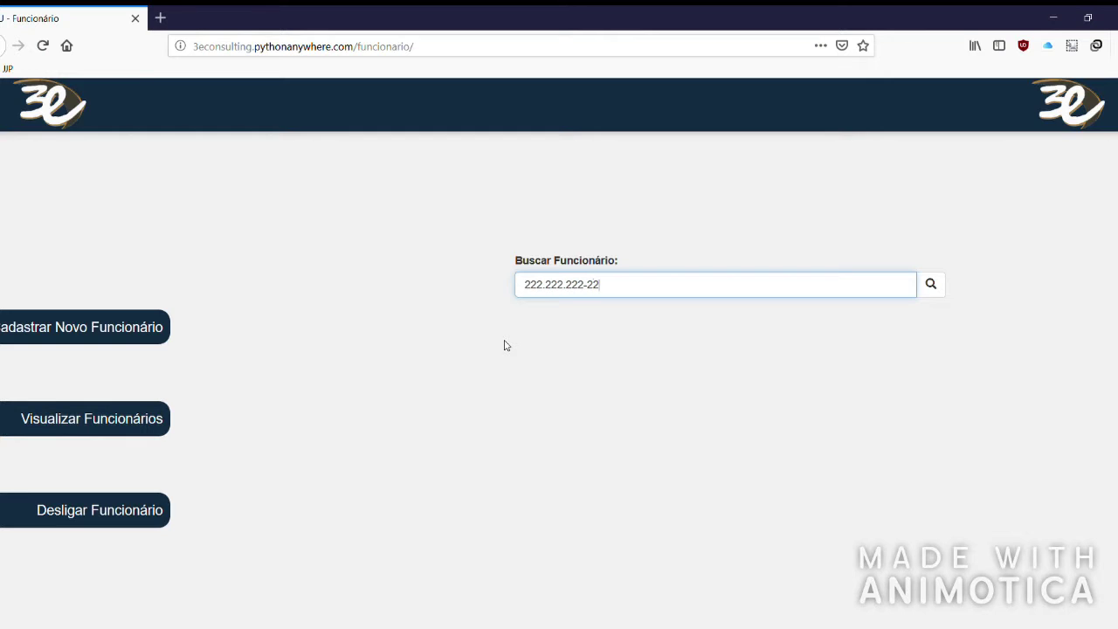
{"action": "left_click", "coordinate": [931, 285]}
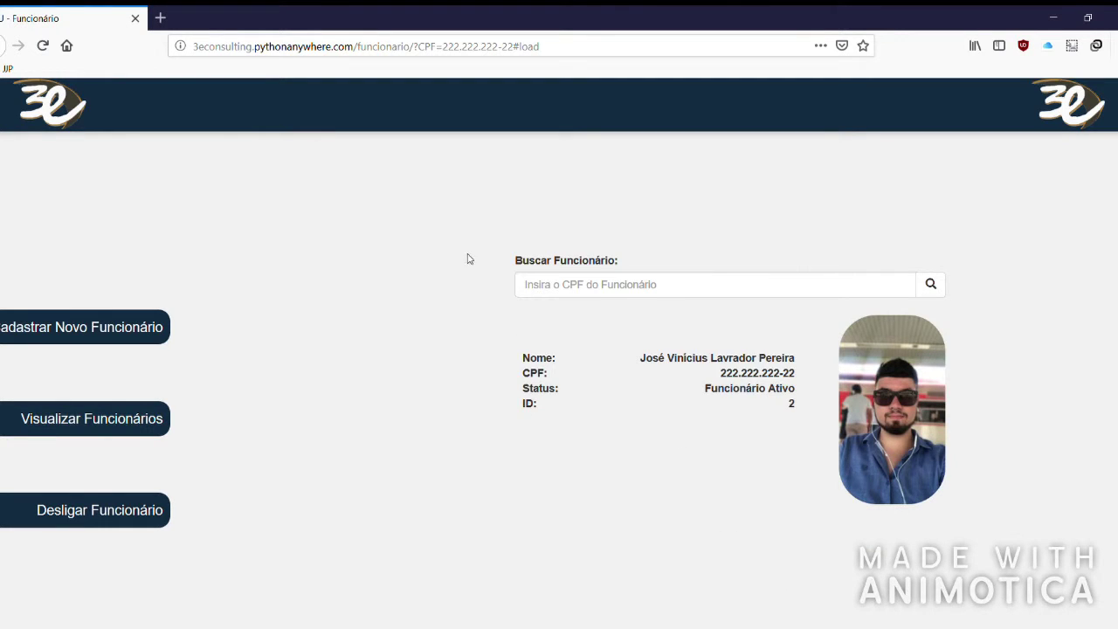
{"action": "left_click", "coordinate": [85, 516]}
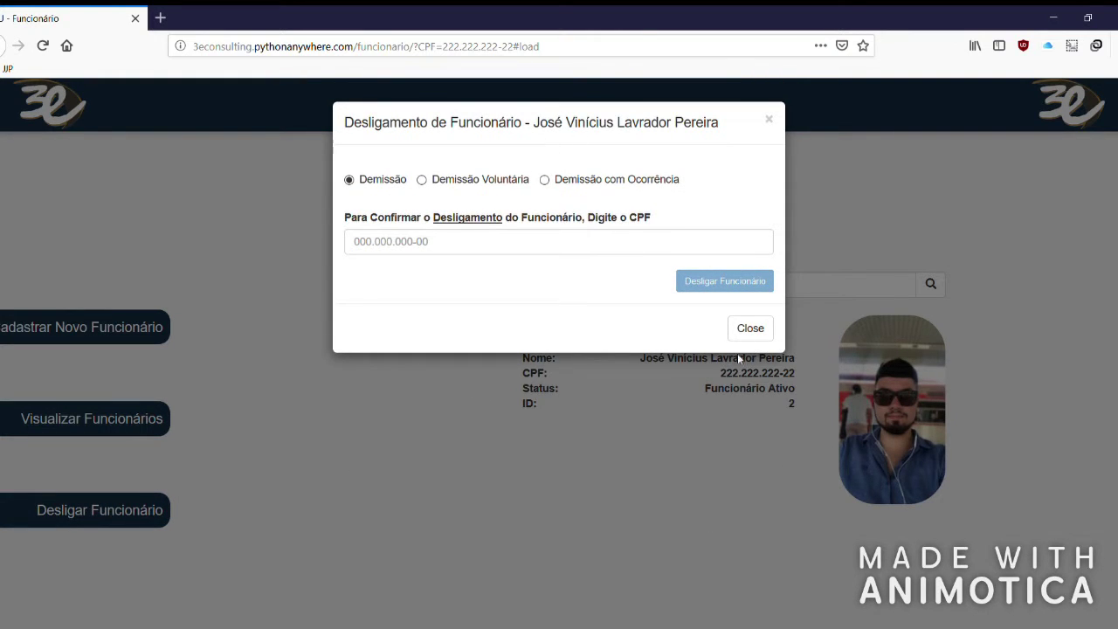
Close the dismissal form and review the employee's CPF, status and ID details.
{"action": "left_click", "coordinate": [764, 327]}
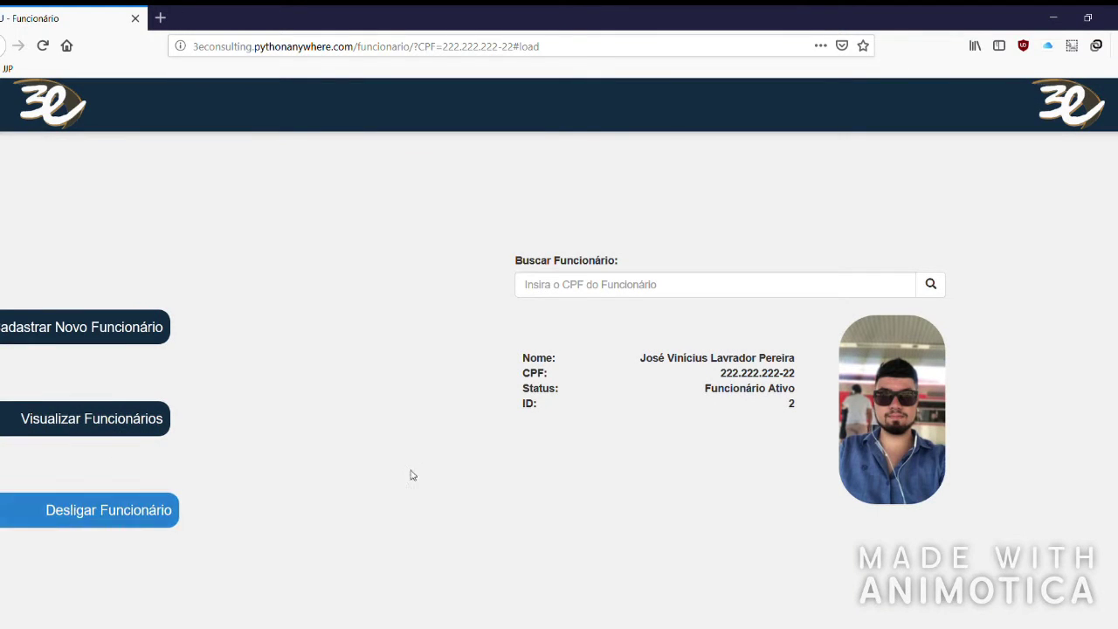
{"action": "left_click", "coordinate": [644, 285]}
{"action": "left_click_drag", "start_coordinate": [599, 367], "coordinate": [781, 417]}
{"action": "left_click", "coordinate": [553, 339]}
{"action": "left_click_drag", "start_coordinate": [502, 320], "coordinate": [612, 358]}
{"action": "left_click", "coordinate": [651, 330]}
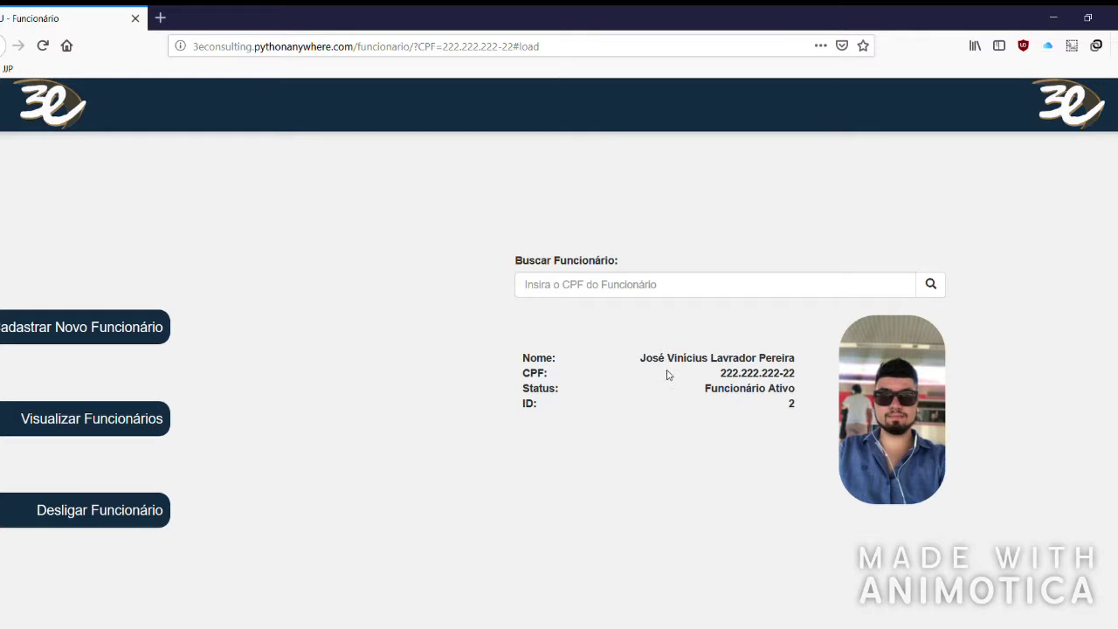
Reopen the dismissal form and choose Demissão com Ocorrência as the termination type.
{"action": "left_click", "coordinate": [137, 512]}
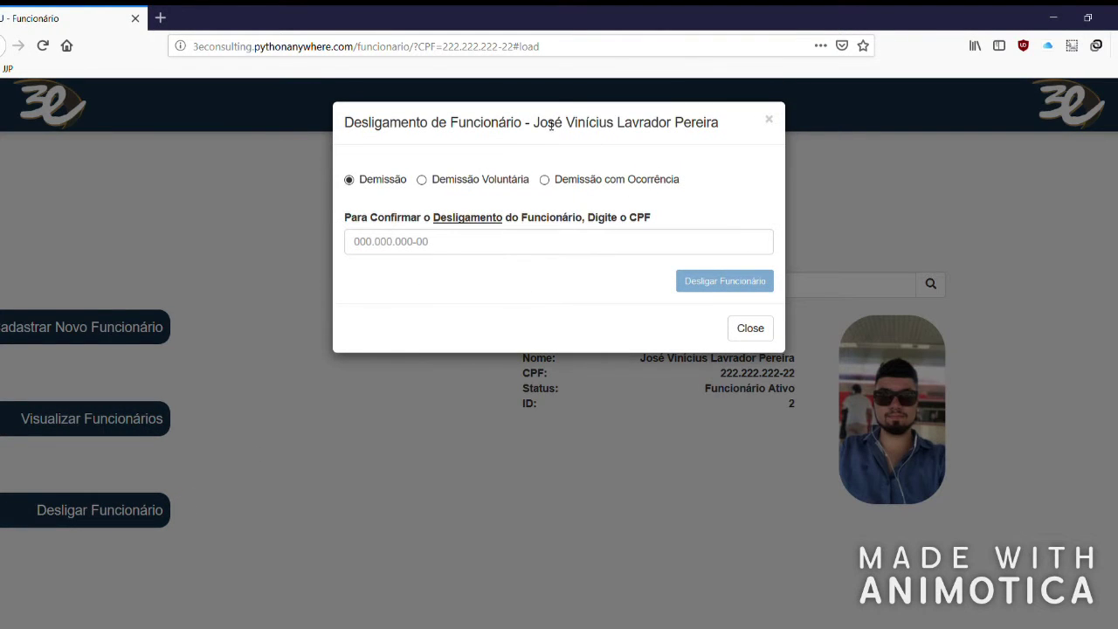
{"action": "left_click_drag", "start_coordinate": [539, 127], "coordinate": [713, 137]}
{"action": "left_click", "coordinate": [603, 145]}
{"action": "left_click", "coordinate": [479, 184]}
{"action": "left_click", "coordinate": [591, 181]}
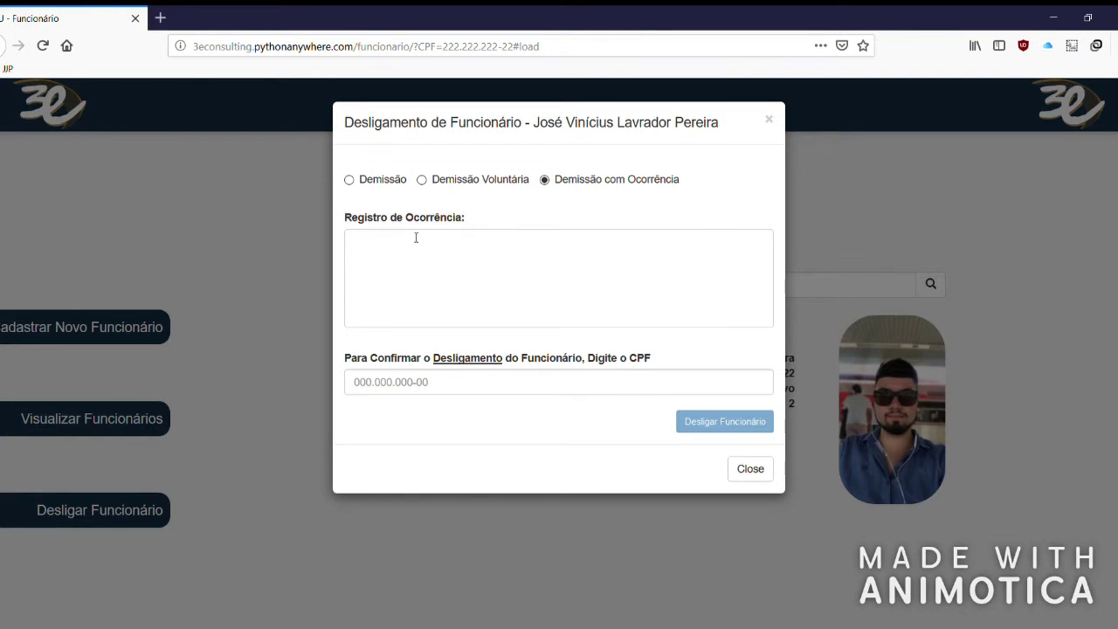
Enter 'Ocorrência de Teste' as the occurrence record.
{"action": "left_click", "coordinate": [402, 265]}
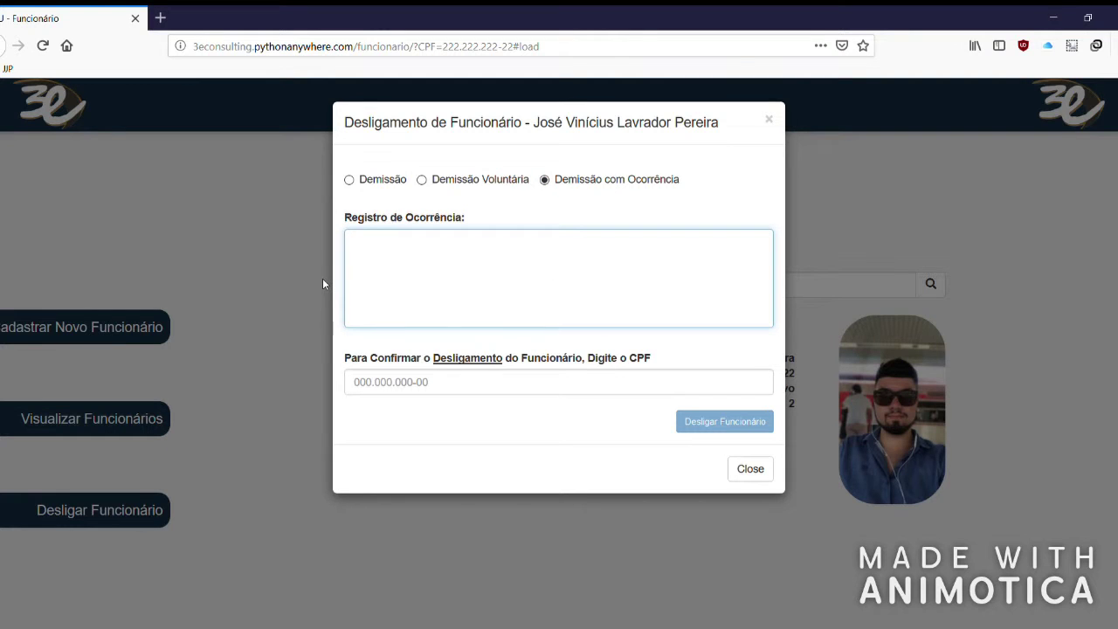
{"action": "type", "text": "Ocorrência de Teste"}
{"action": "left_click", "coordinate": [705, 432]}
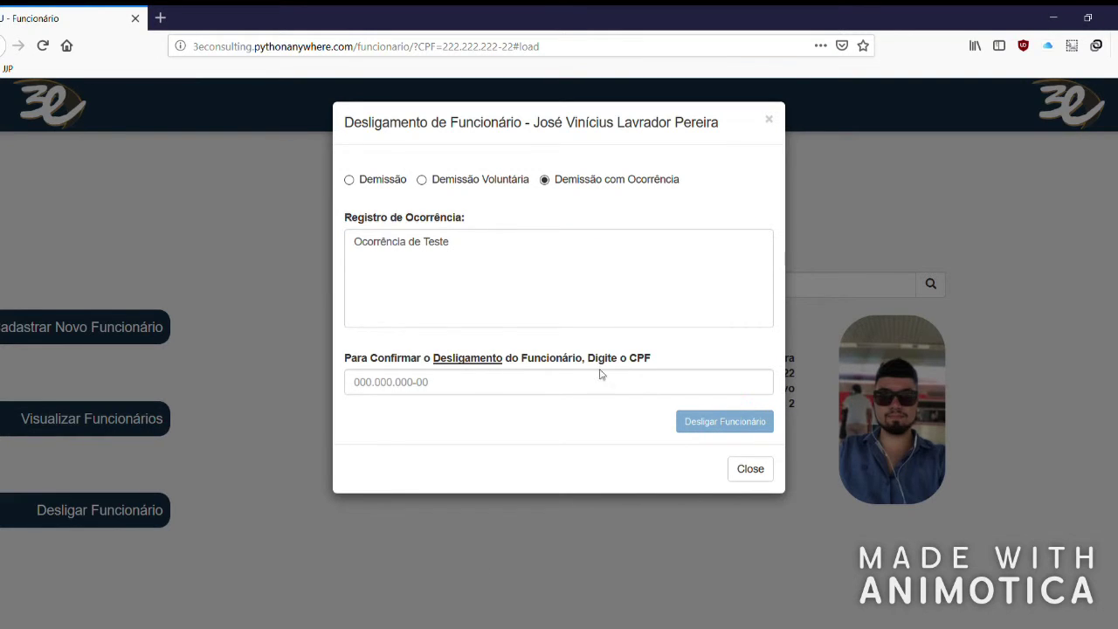
Fill the confirmation field with the employee's CPF, testing a mismatched value before correcting it.
{"action": "left_click_drag", "start_coordinate": [363, 365], "coordinate": [502, 369]}
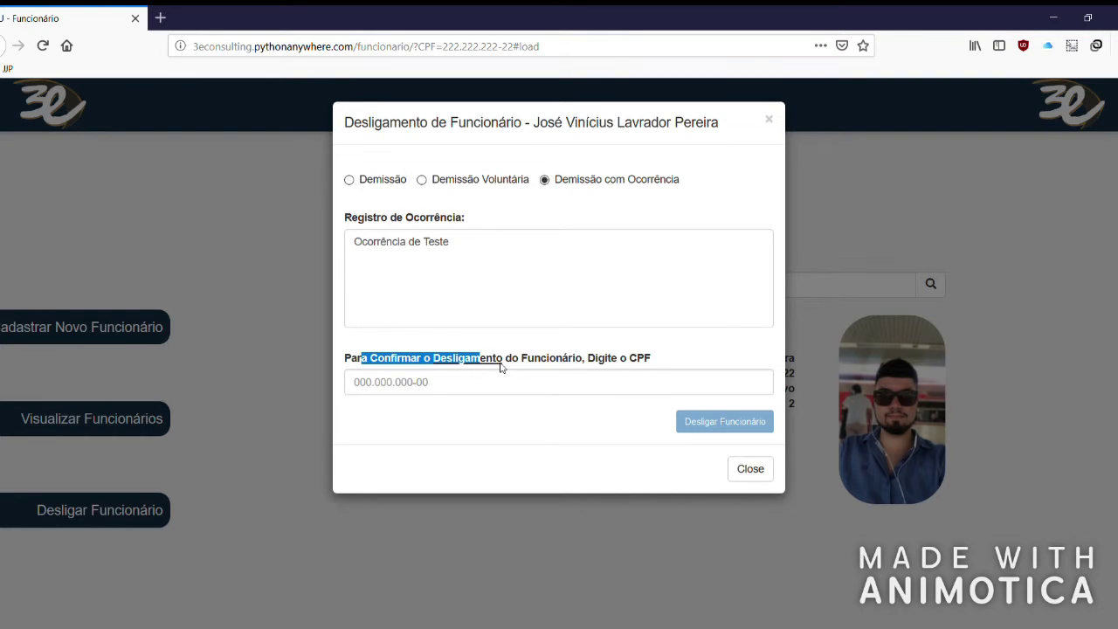
{"action": "left_click_drag", "start_coordinate": [598, 362], "coordinate": [647, 363]}
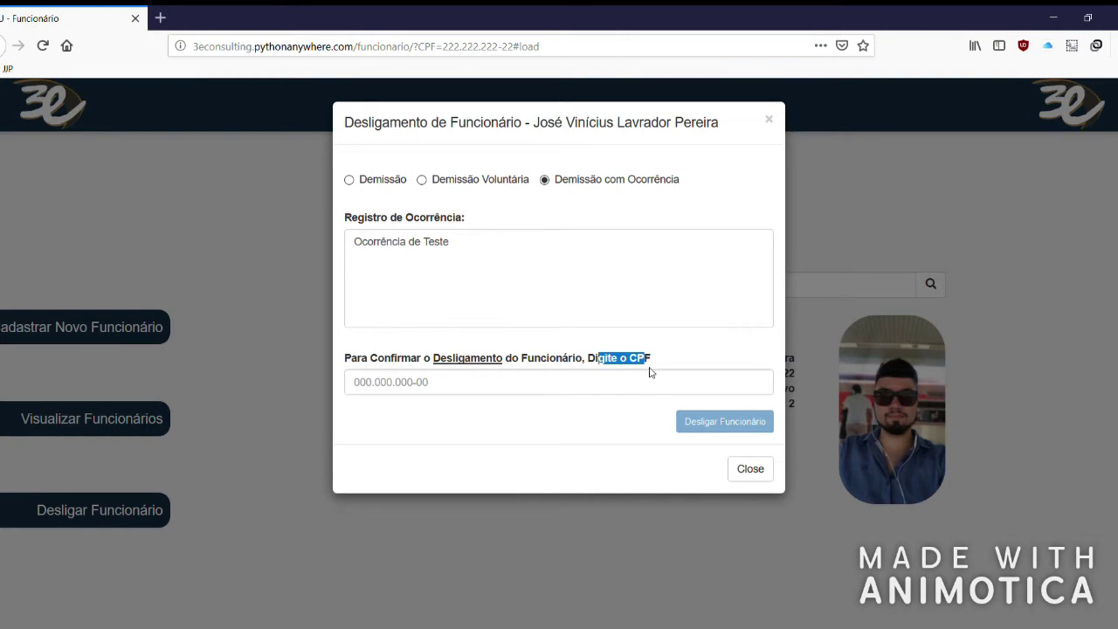
{"action": "left_click", "coordinate": [693, 366]}
{"action": "left_click", "coordinate": [594, 380]}
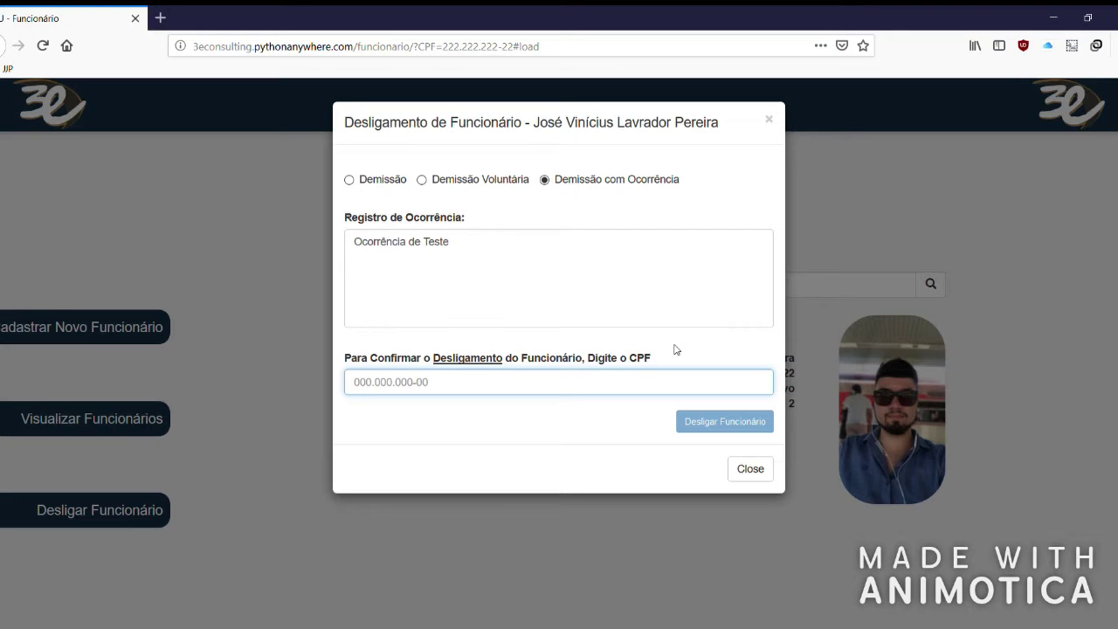
{"action": "type", "text": "22222222222"}
{"action": "left_click", "coordinate": [596, 429]}
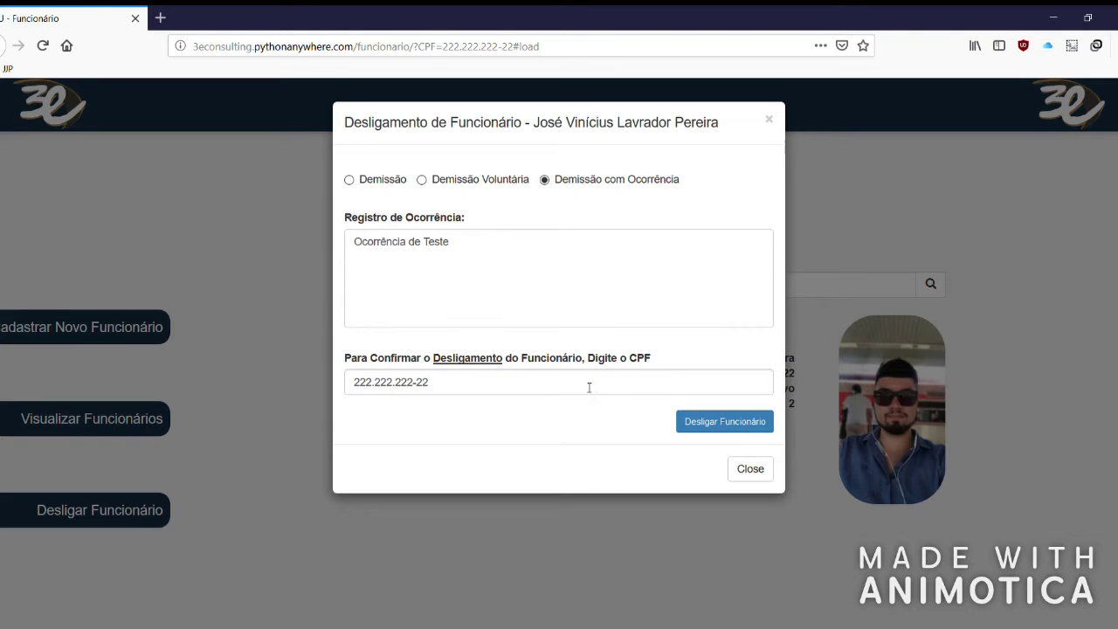
{"action": "left_click_drag", "start_coordinate": [589, 387], "coordinate": [309, 363]}
{"action": "type", "text": "11111111111-11"}
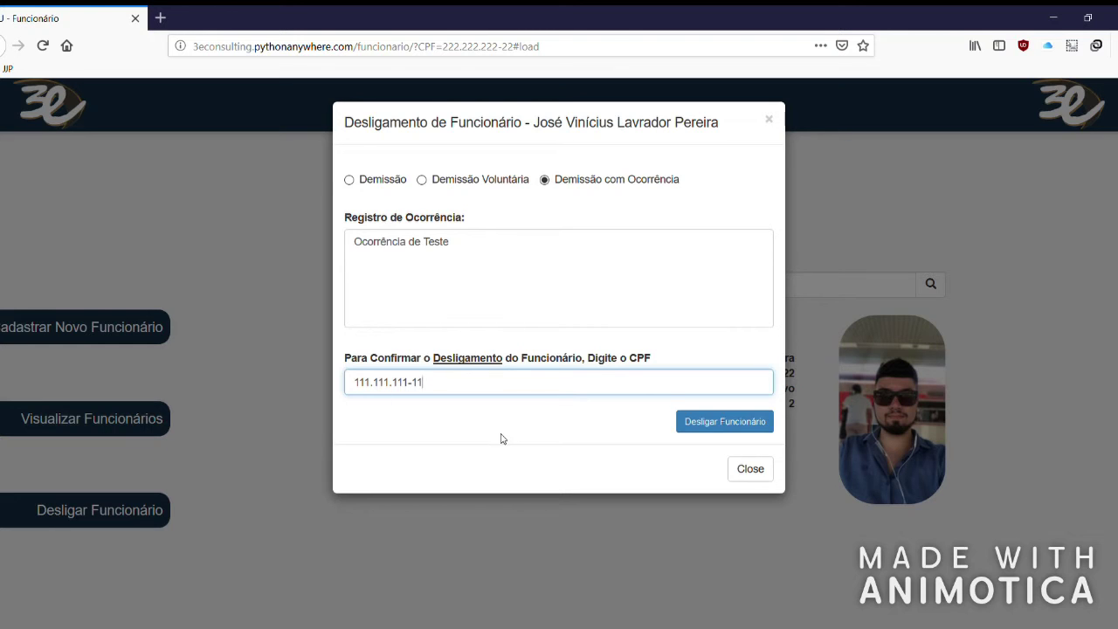
{"action": "left_click", "coordinate": [708, 421]}
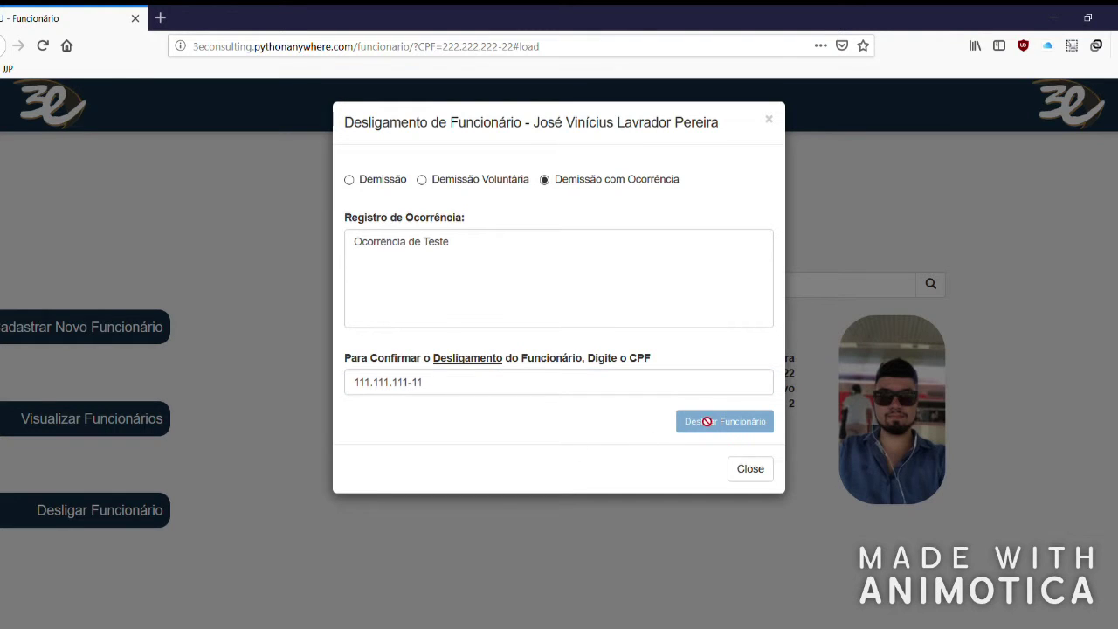
{"action": "left_click_drag", "start_coordinate": [482, 381], "coordinate": [350, 370]}
{"action": "type", "text": "222.222.222-22"}
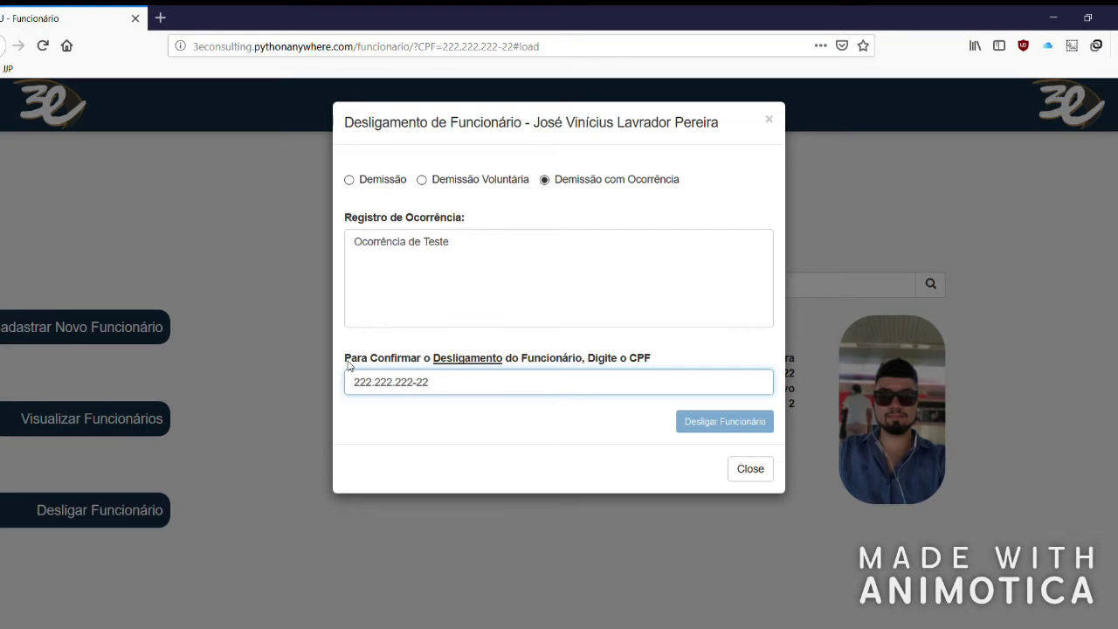
{"action": "left_click", "coordinate": [570, 437]}
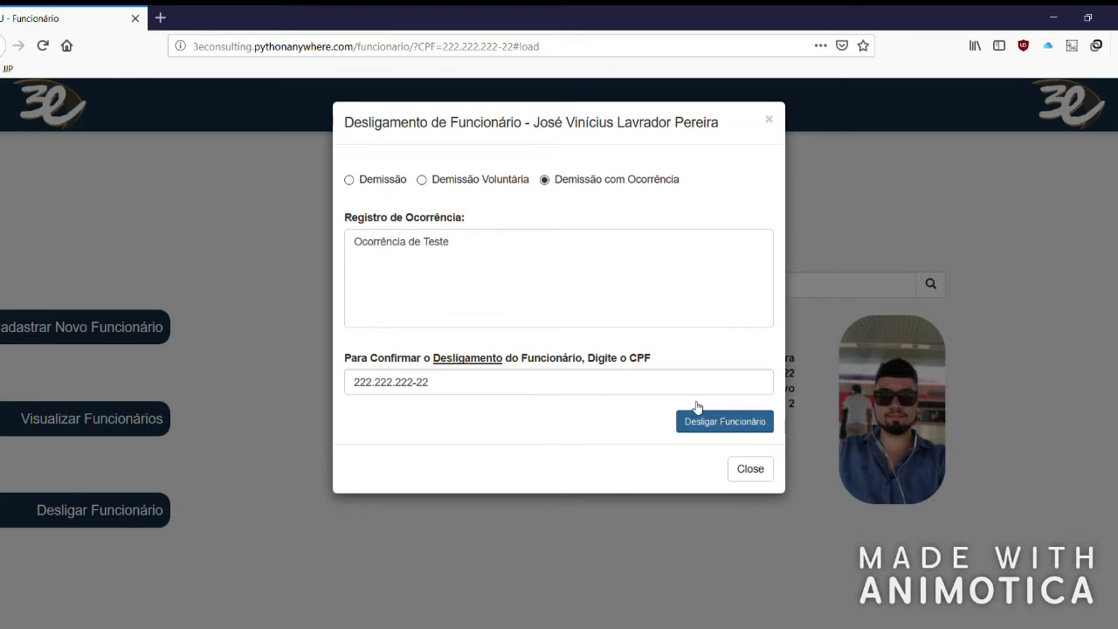
Confirm the dismissal and search for the employee by CPF again.
{"action": "left_click", "coordinate": [741, 431]}
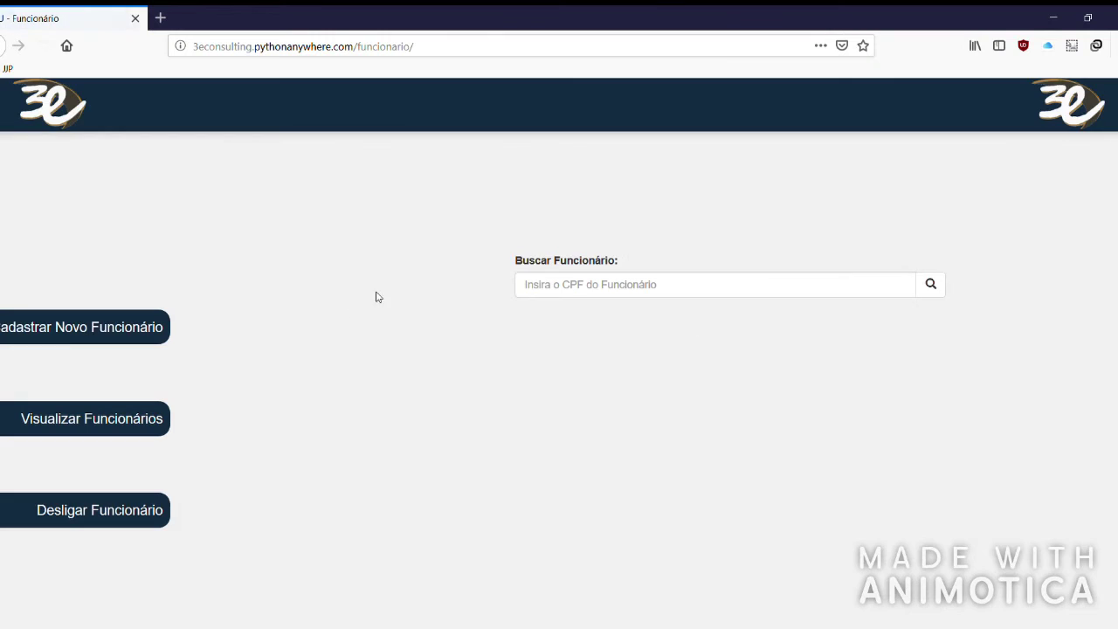
{"action": "type", "text": "222.222.222-22"}
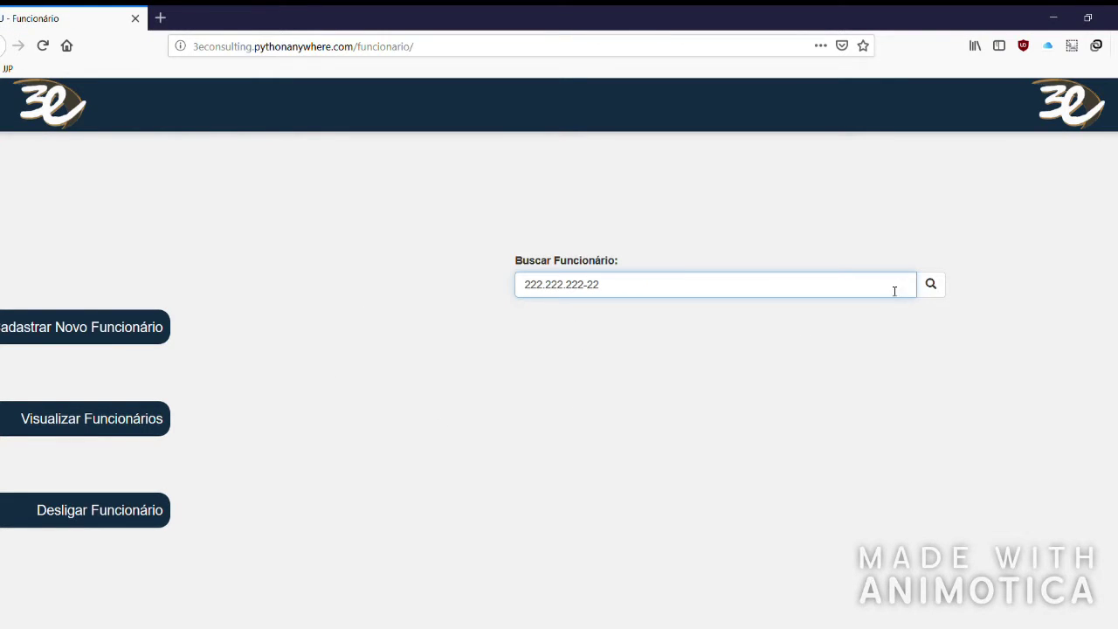
{"action": "left_click", "coordinate": [937, 288]}
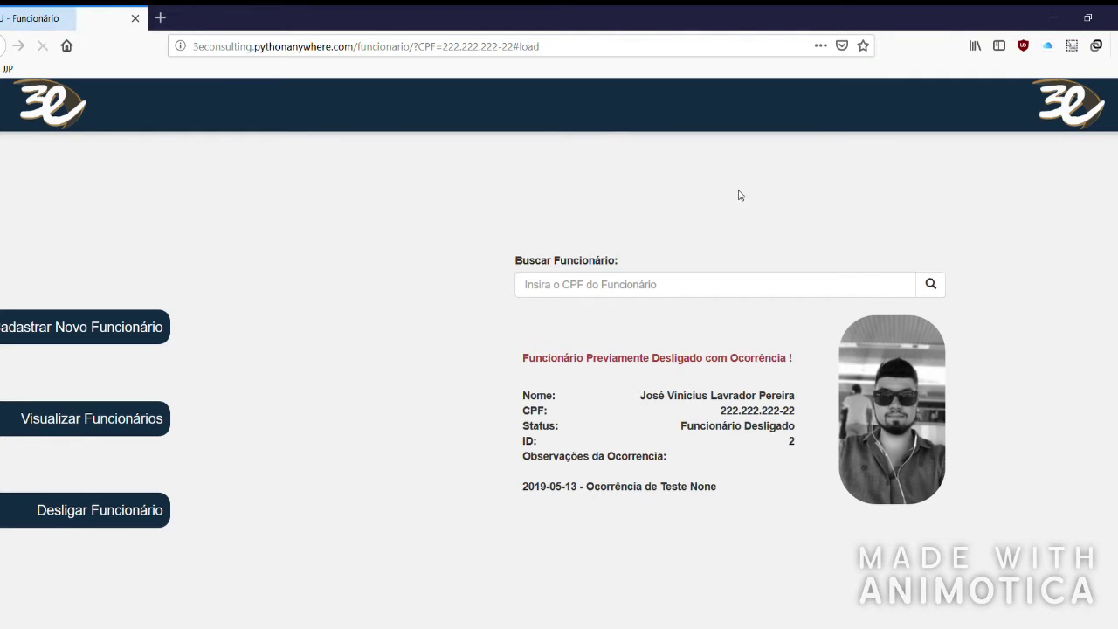
Review the Funcionário Desligado warning and the '2019-05-13 - Ocorrência de Teste' note.
{"action": "left_click_drag", "start_coordinate": [522, 356], "coordinate": [788, 357]}
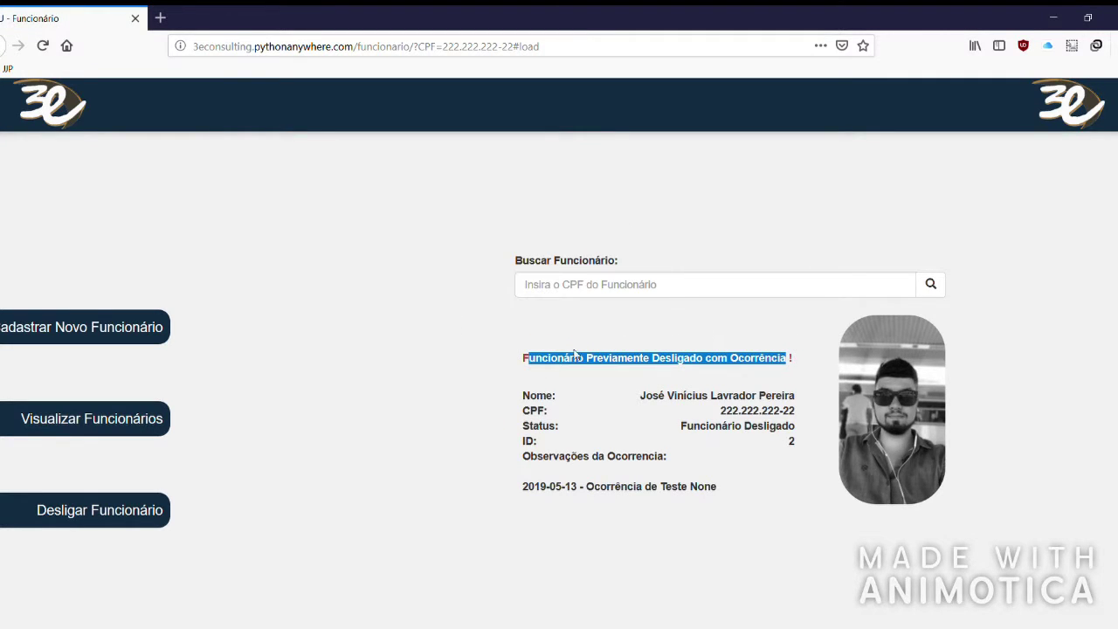
{"action": "left_click", "coordinate": [533, 416]}
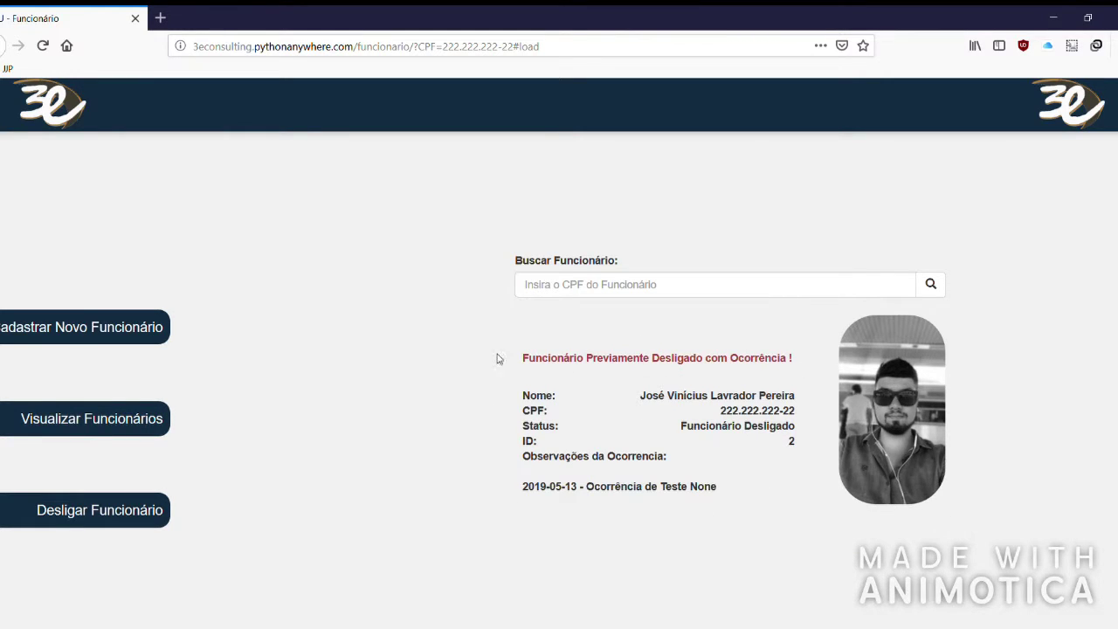
{"action": "left_click_drag", "start_coordinate": [519, 489], "coordinate": [745, 488]}
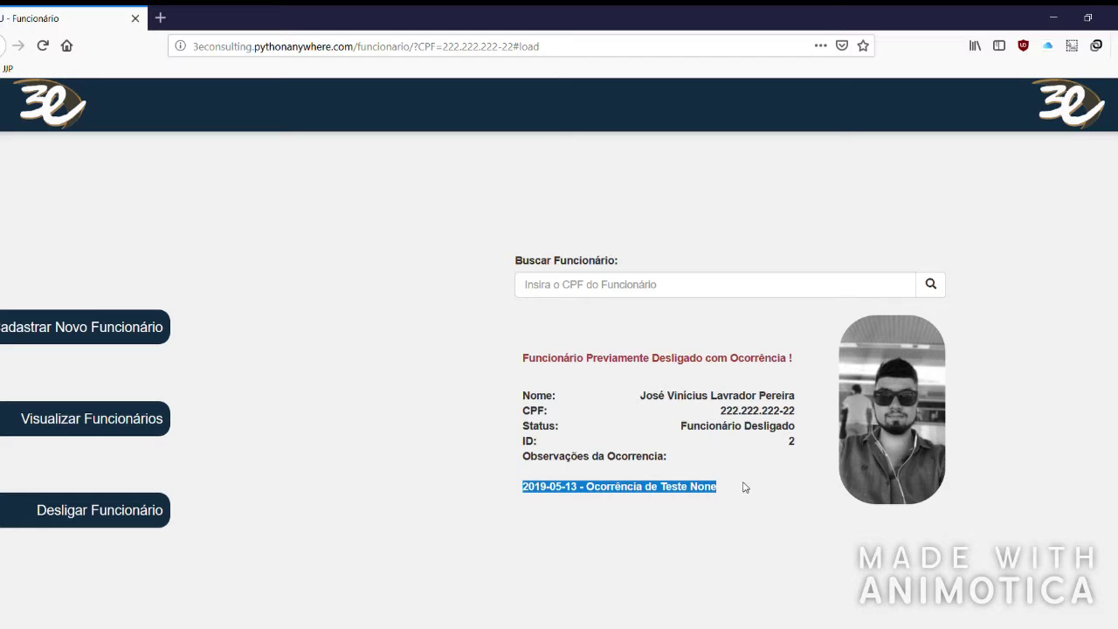
{"action": "left_click_drag", "start_coordinate": [523, 358], "coordinate": [794, 359]}
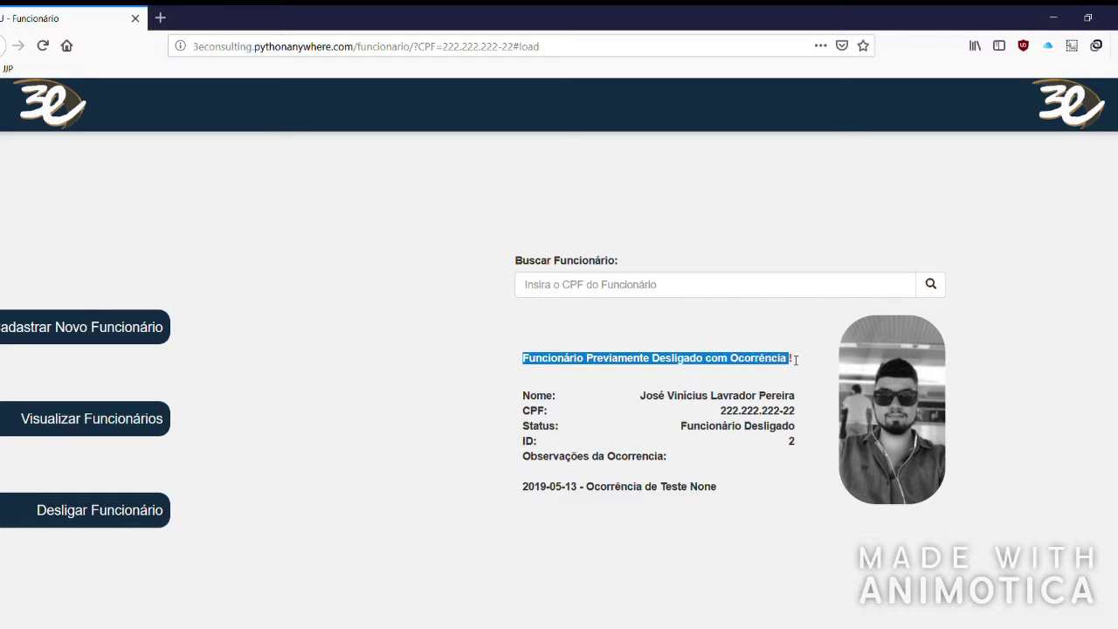
{"action": "left_click", "coordinate": [796, 359]}
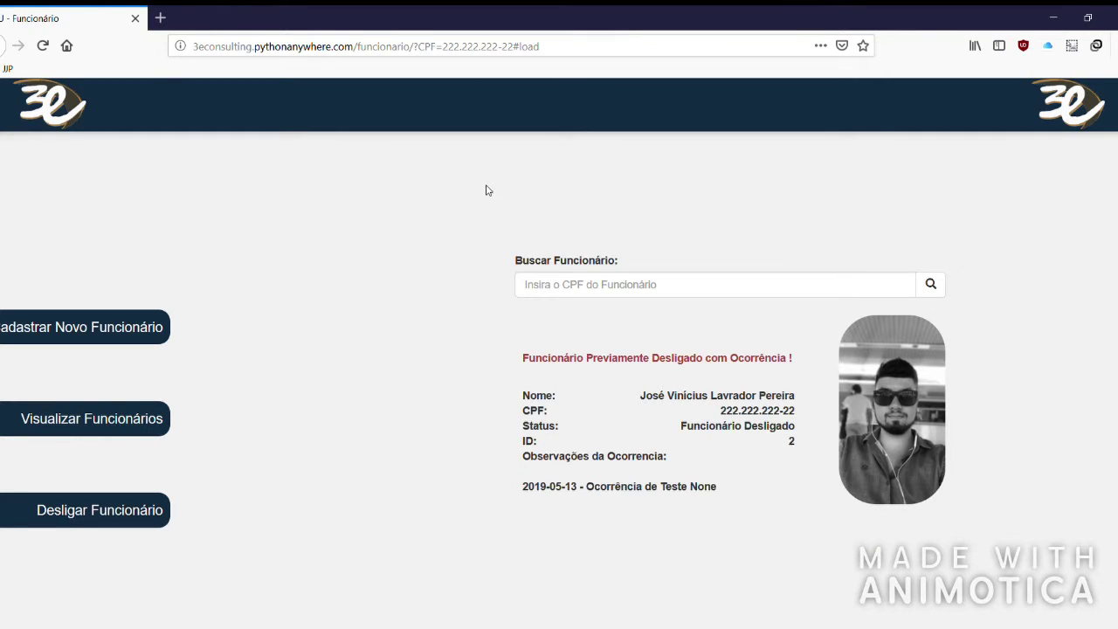
{"action": "mouse_move", "coordinate": [74, 103]}
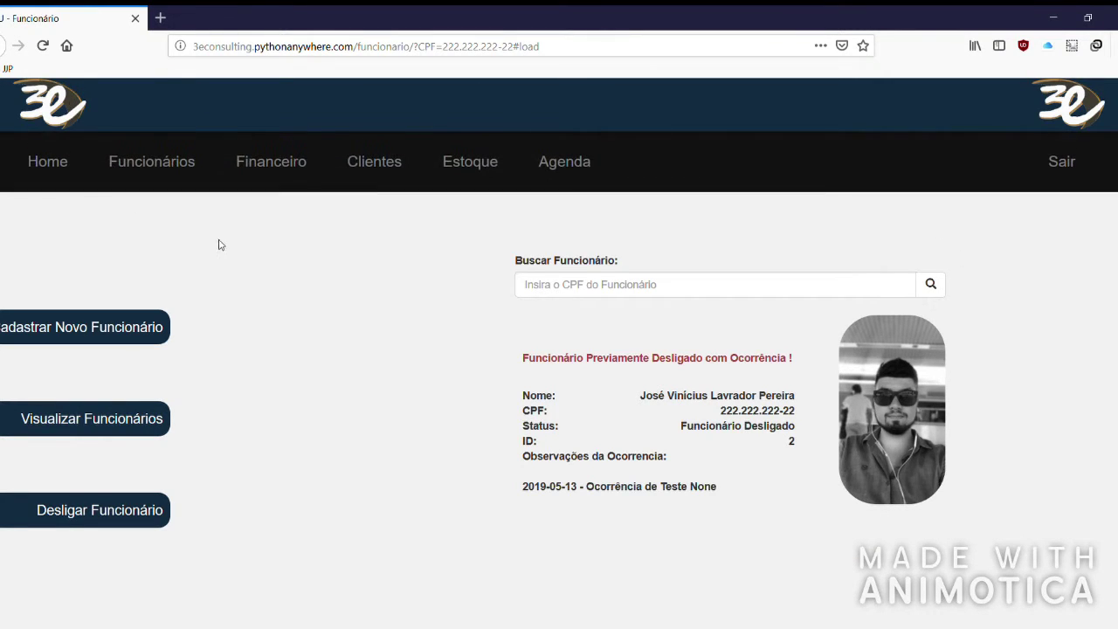
Open Financeiro and display the Saldo Atual and Ultimos Lançamentos panels.
{"action": "left_click", "coordinate": [282, 166]}
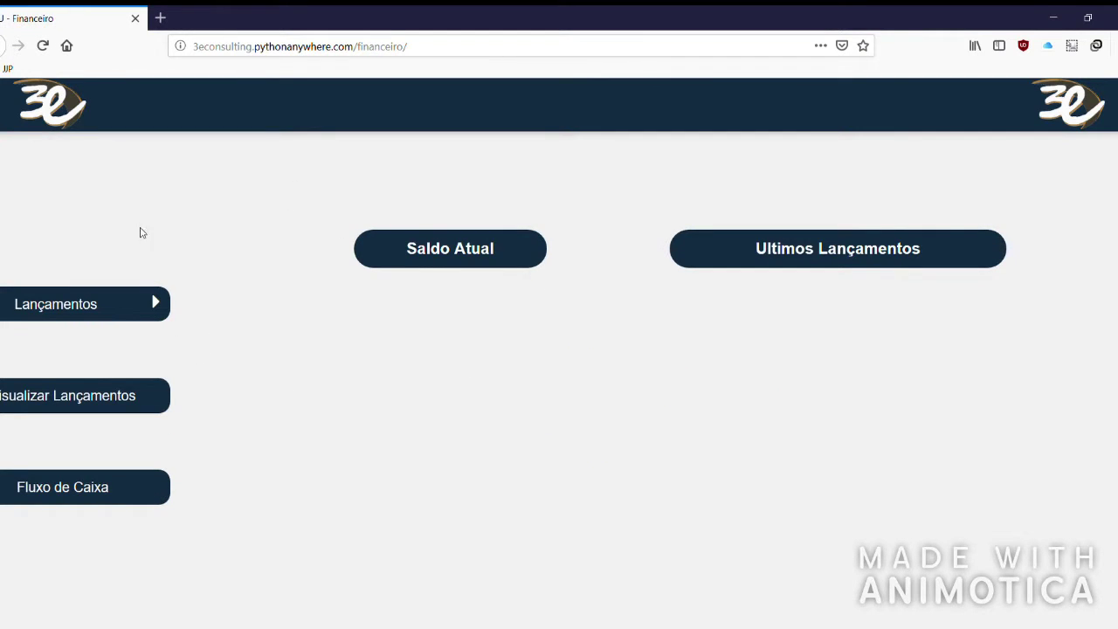
{"action": "left_click", "coordinate": [79, 314]}
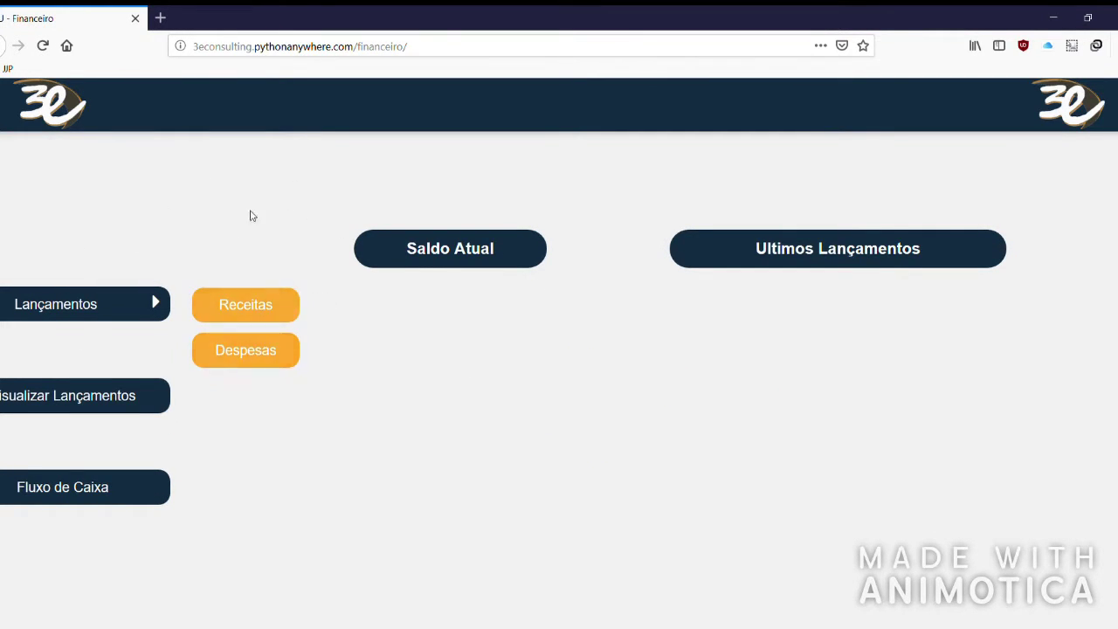
{"action": "left_click", "coordinate": [466, 250]}
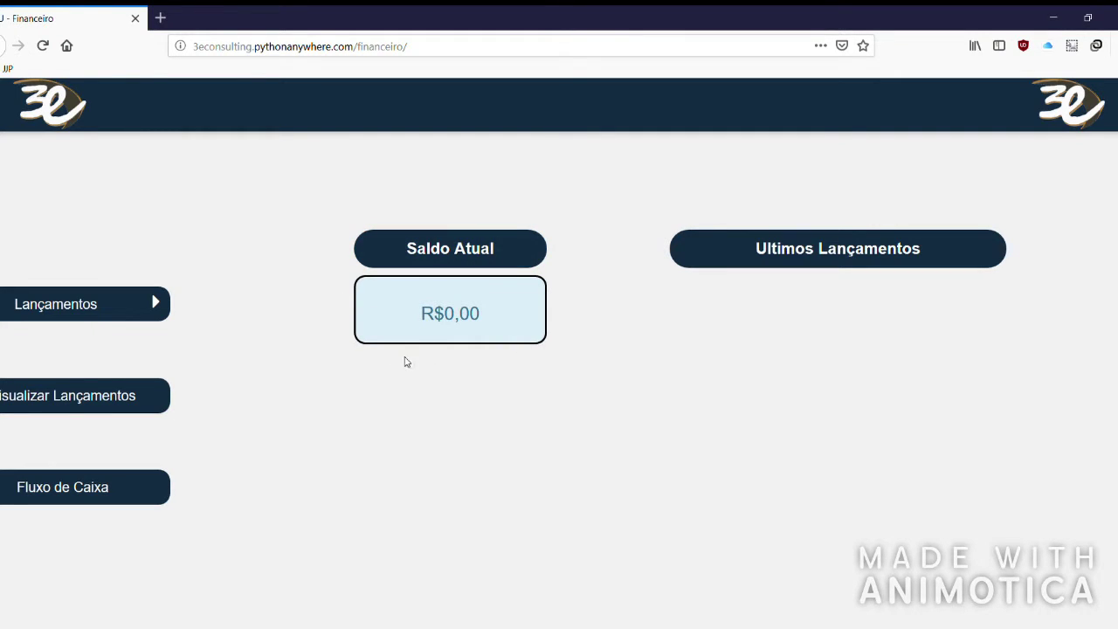
{"action": "left_click", "coordinate": [782, 255]}
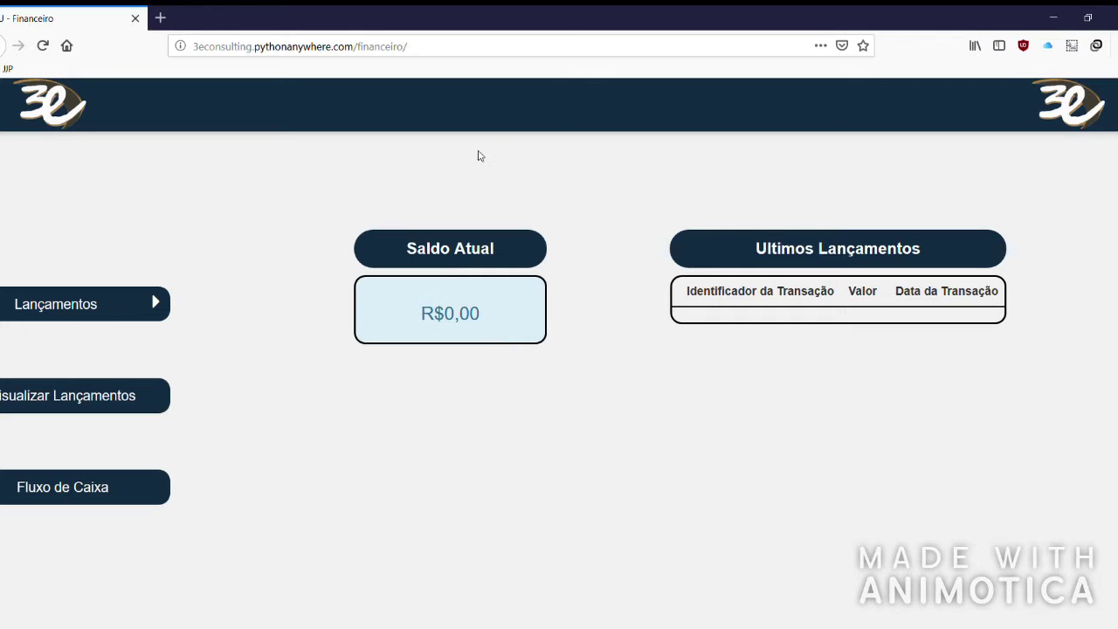
Note the R$0,00 balance, hide both panels, and start a new Receitas entry.
{"action": "left_click_drag", "start_coordinate": [423, 313], "coordinate": [499, 322]}
{"action": "left_click", "coordinate": [674, 351]}
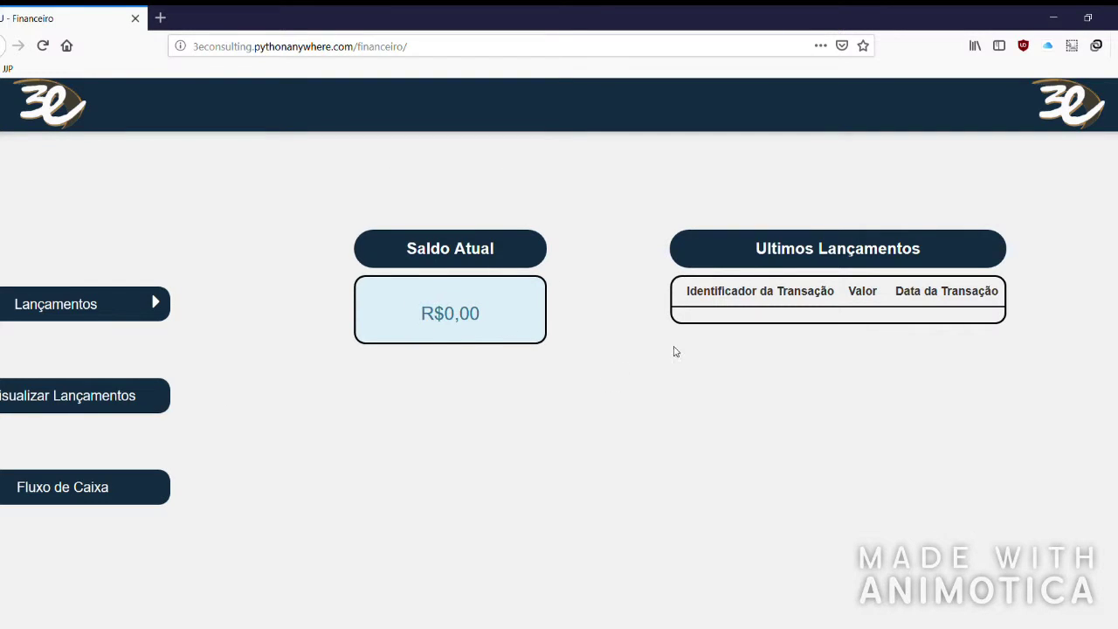
{"action": "left_click", "coordinate": [844, 257]}
{"action": "left_click", "coordinate": [450, 249]}
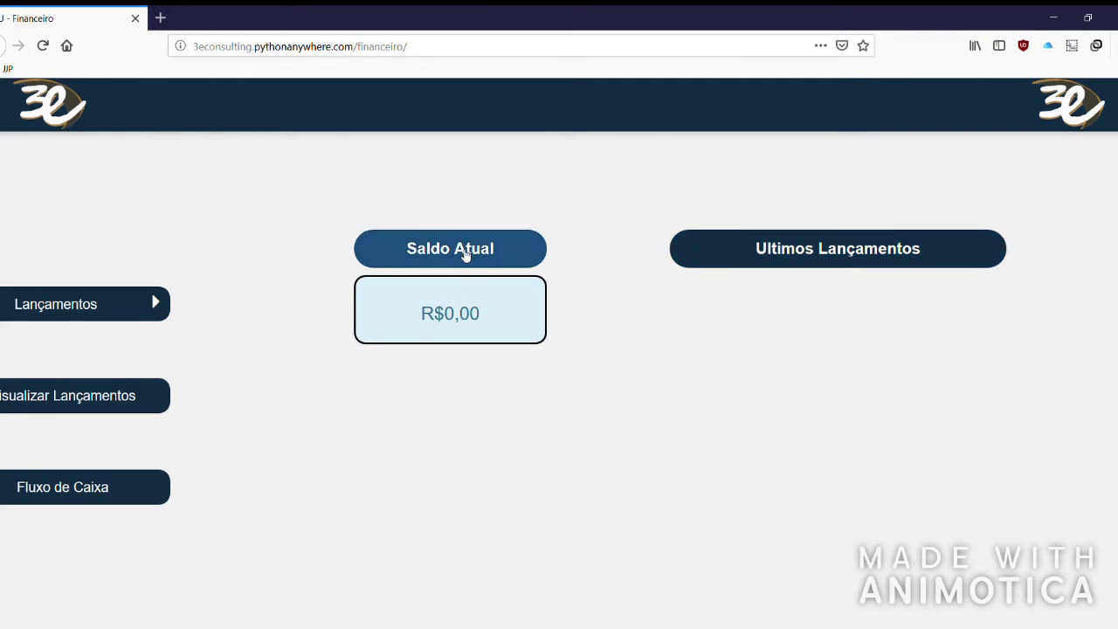
{"action": "left_click", "coordinate": [27, 316]}
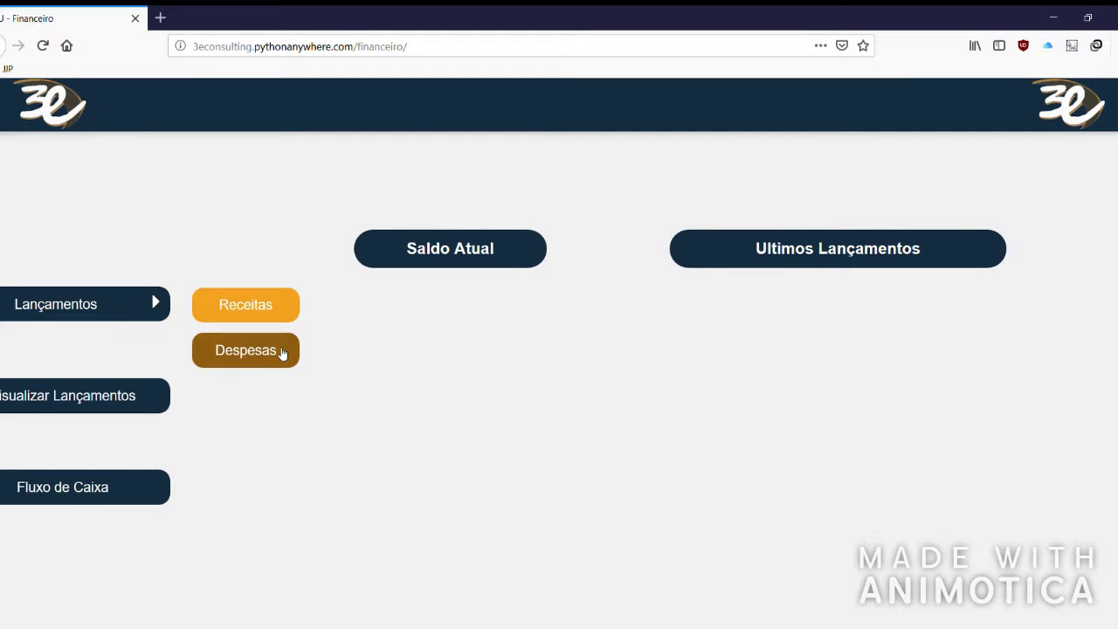
{"action": "left_click", "coordinate": [261, 308]}
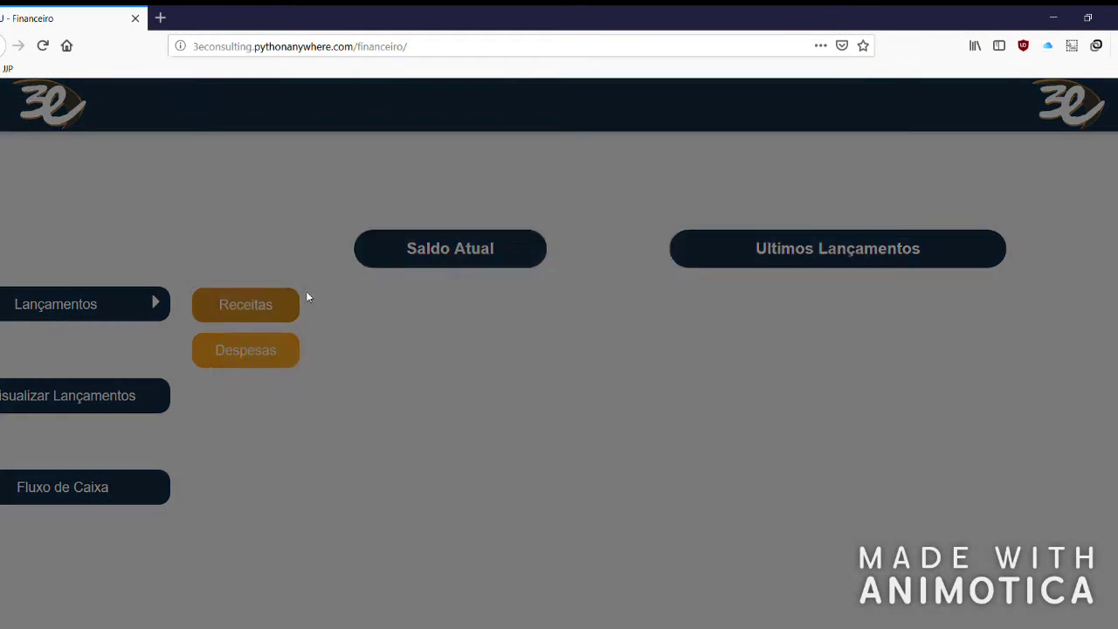
Type 'Serviço Pr' into Identificador da Receita to describe a service provided to the client.
{"action": "left_click", "coordinate": [499, 169]}
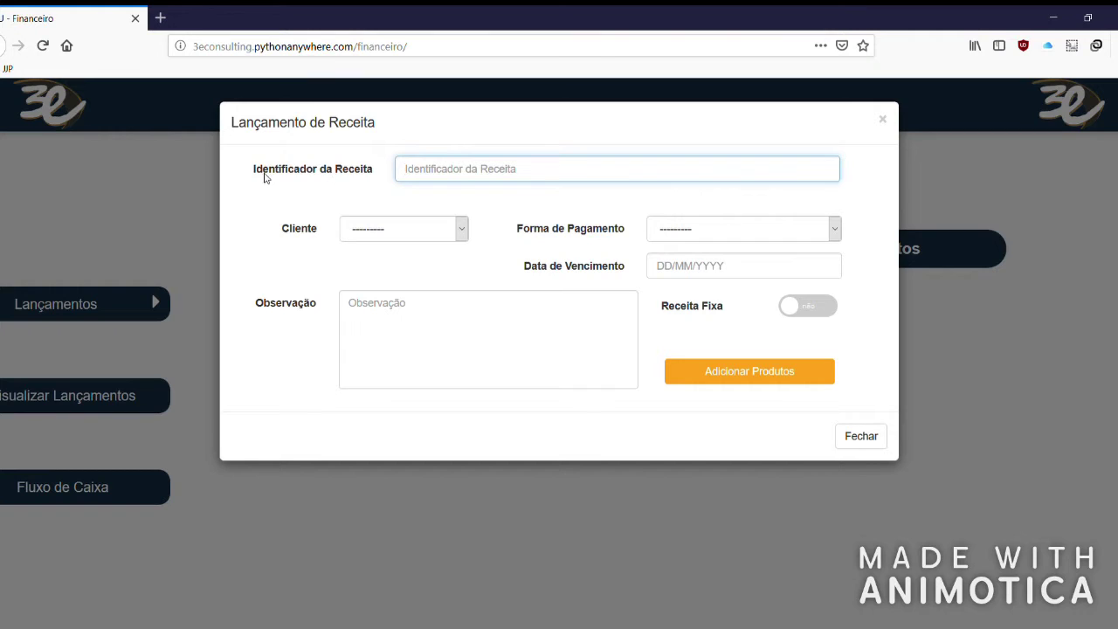
{"action": "left_click_drag", "start_coordinate": [257, 169], "coordinate": [354, 173]}
{"action": "type", "text": "Servi"}
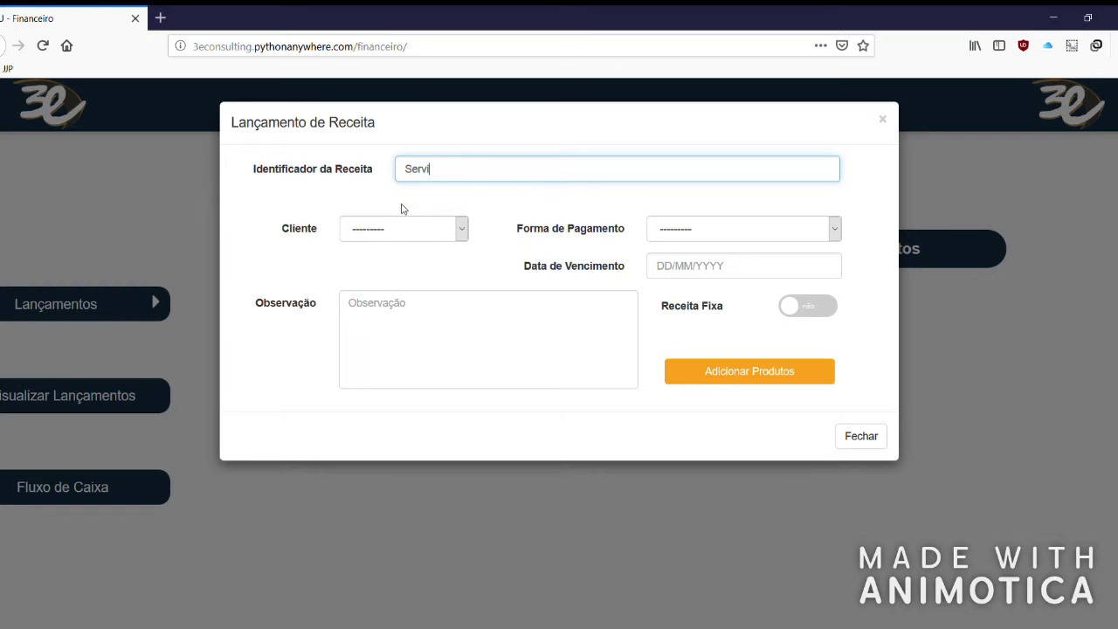
{"action": "key", "text": "alt"}
{"action": "key", "text": "alt"}
{"action": "type", "text": "erviço Prestado ao João"}
{"action": "left_click", "coordinate": [463, 228]}
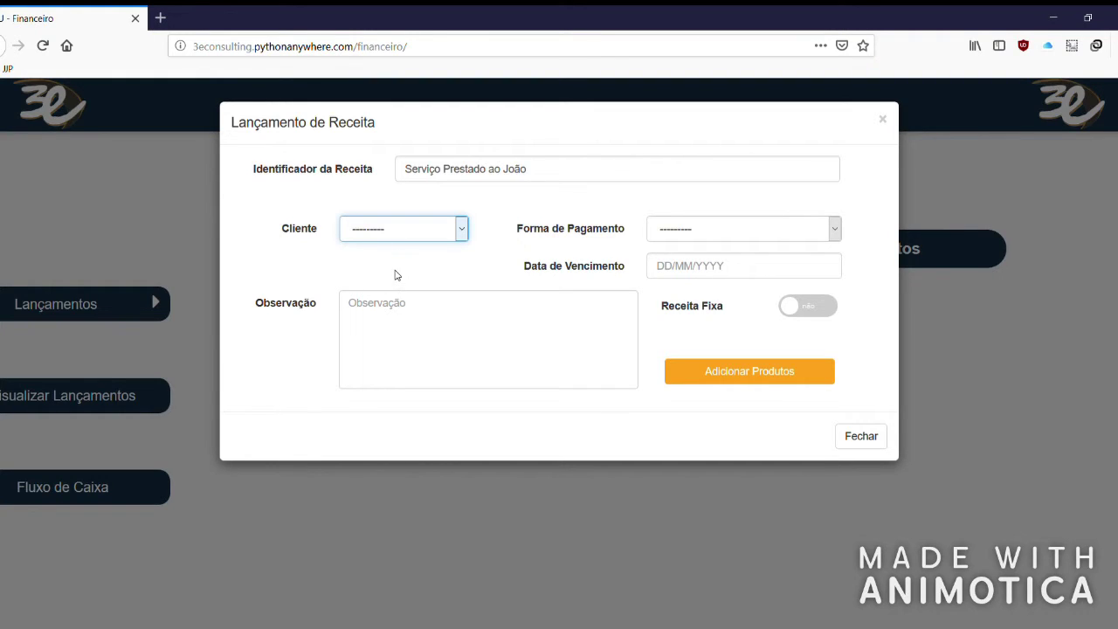
Choose the client, Cartão de Débito payment and 13/05/2019 due date, and switch on Receita Fixa.
{"action": "left_click", "coordinate": [398, 275]}
{"action": "left_click", "coordinate": [834, 229]}
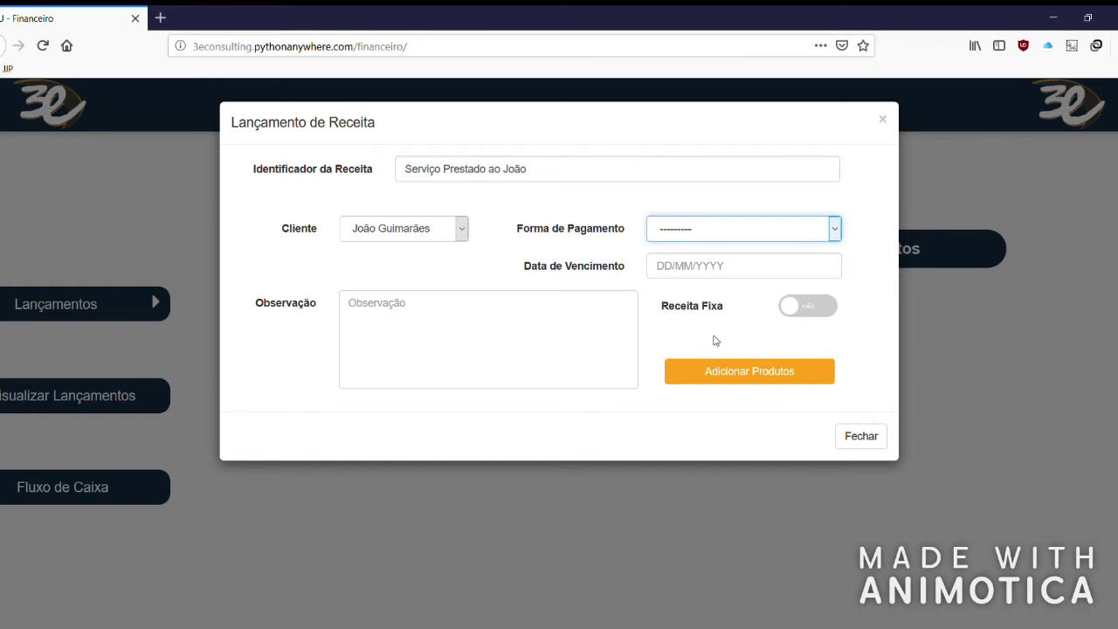
{"action": "key", "text": "Down"}
{"action": "key", "text": "Tab"}
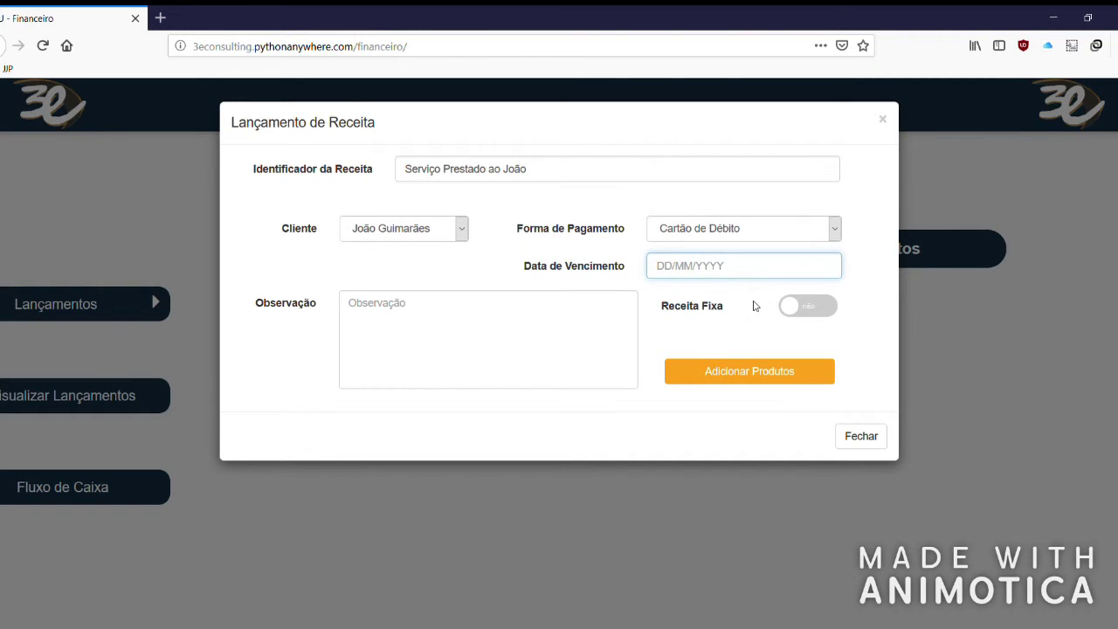
{"action": "type", "text": "13/05/2019"}
{"action": "left_click", "coordinate": [695, 345]}
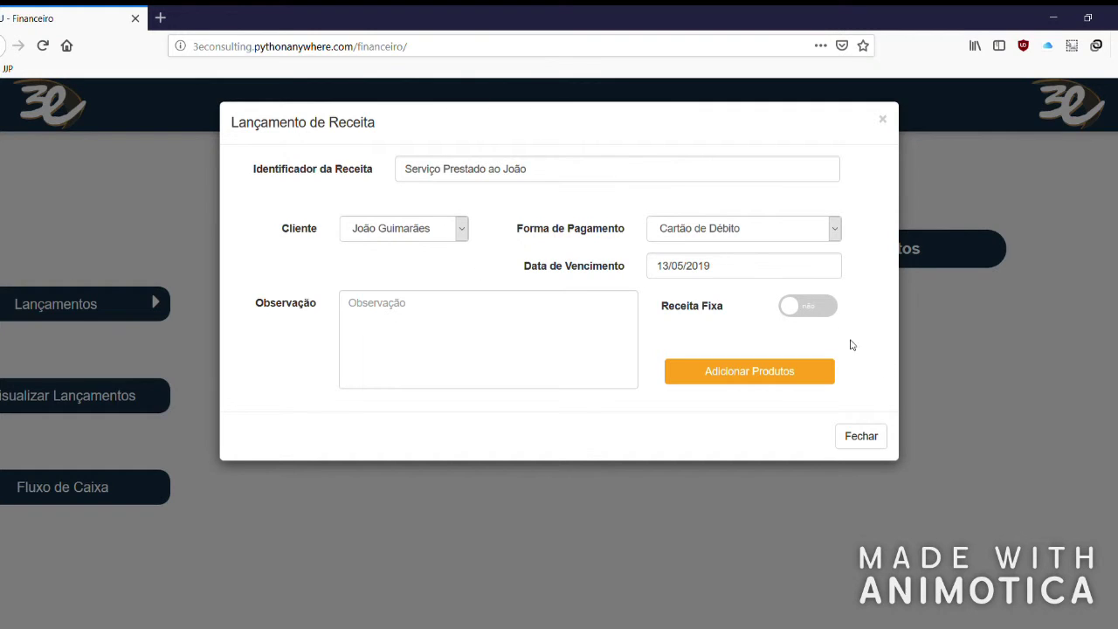
{"action": "left_click", "coordinate": [810, 305]}
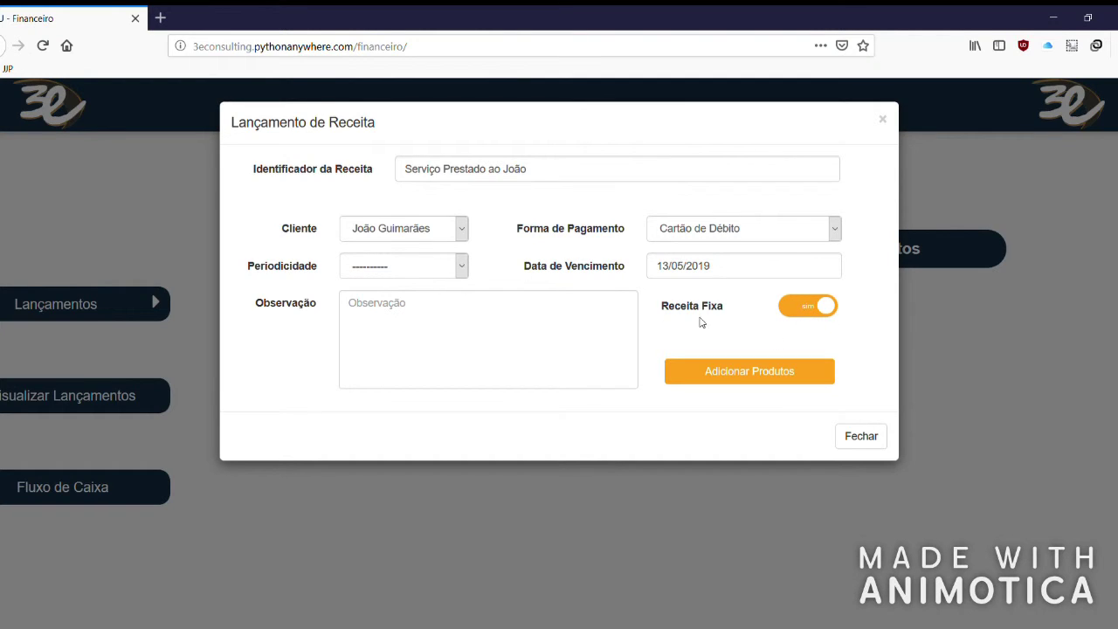
{"action": "left_click_drag", "start_coordinate": [255, 268], "coordinate": [299, 267]}
{"action": "left_click", "coordinate": [299, 267]}
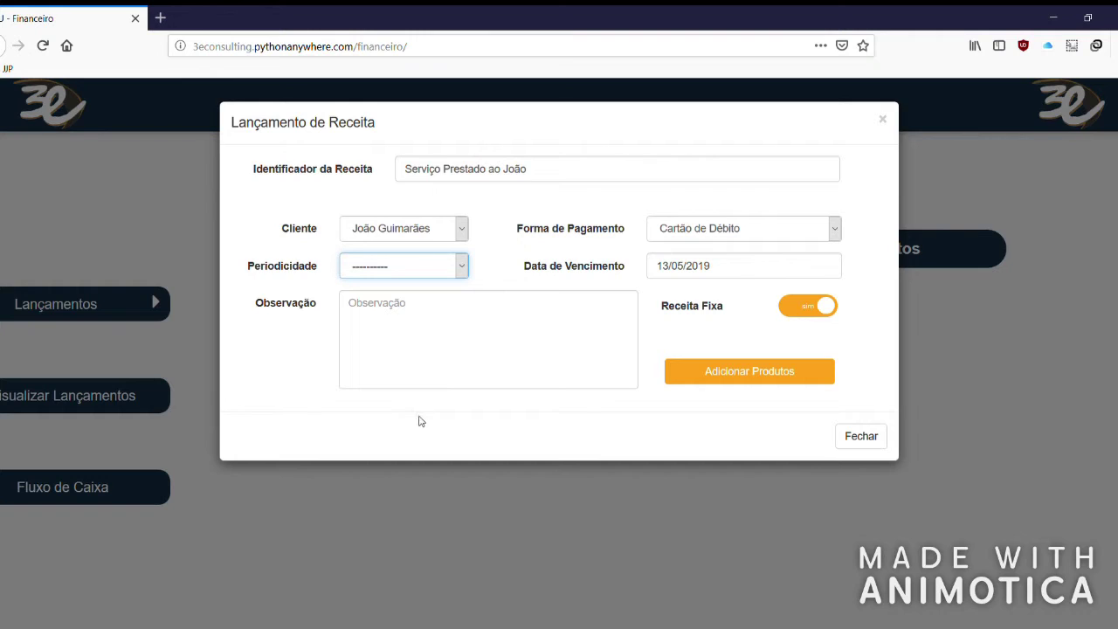
Turn Receita Fixa off and continue to the Produtos section of the revenue.
{"action": "left_click", "coordinate": [819, 306]}
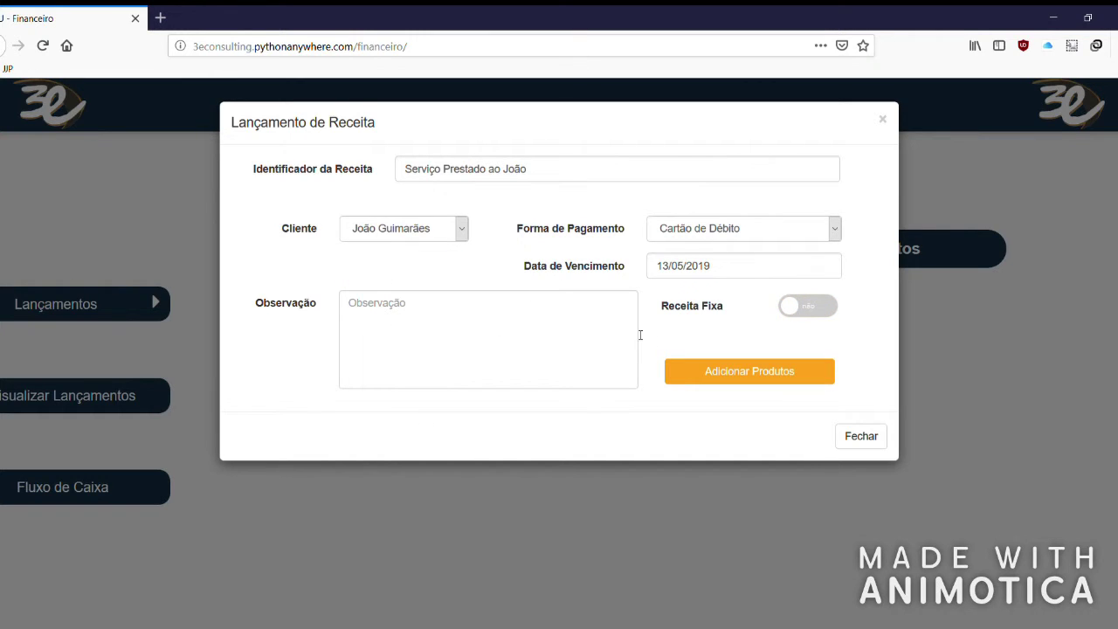
{"action": "left_click", "coordinate": [523, 338]}
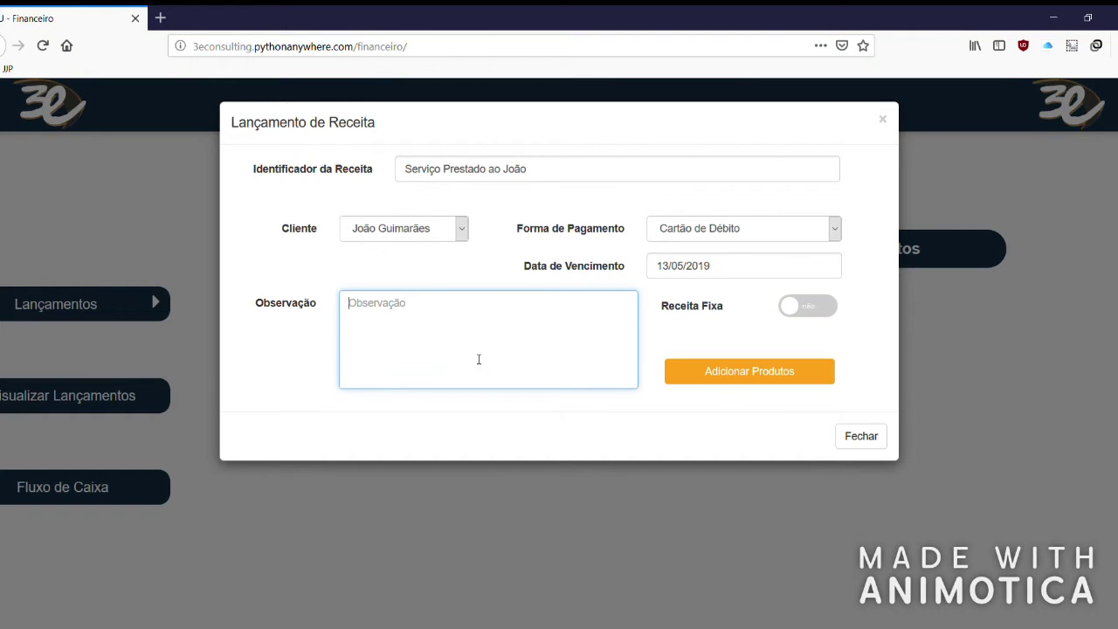
{"action": "left_click", "coordinate": [779, 378]}
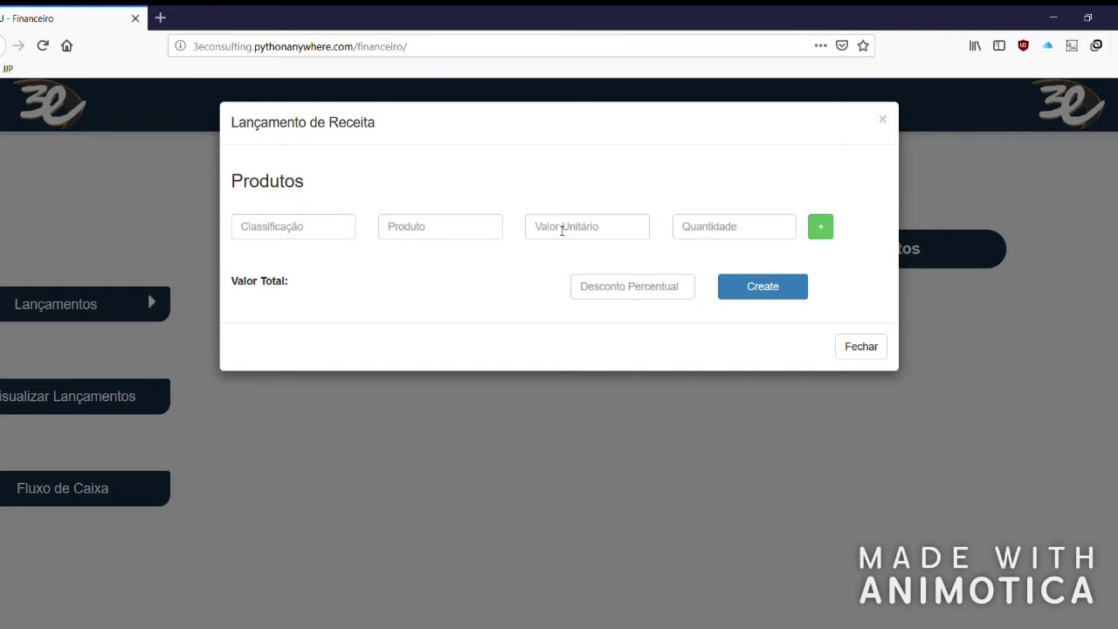
Set the first product line's classification to Serviços and product to Segurança.
{"action": "left_click", "coordinate": [306, 236]}
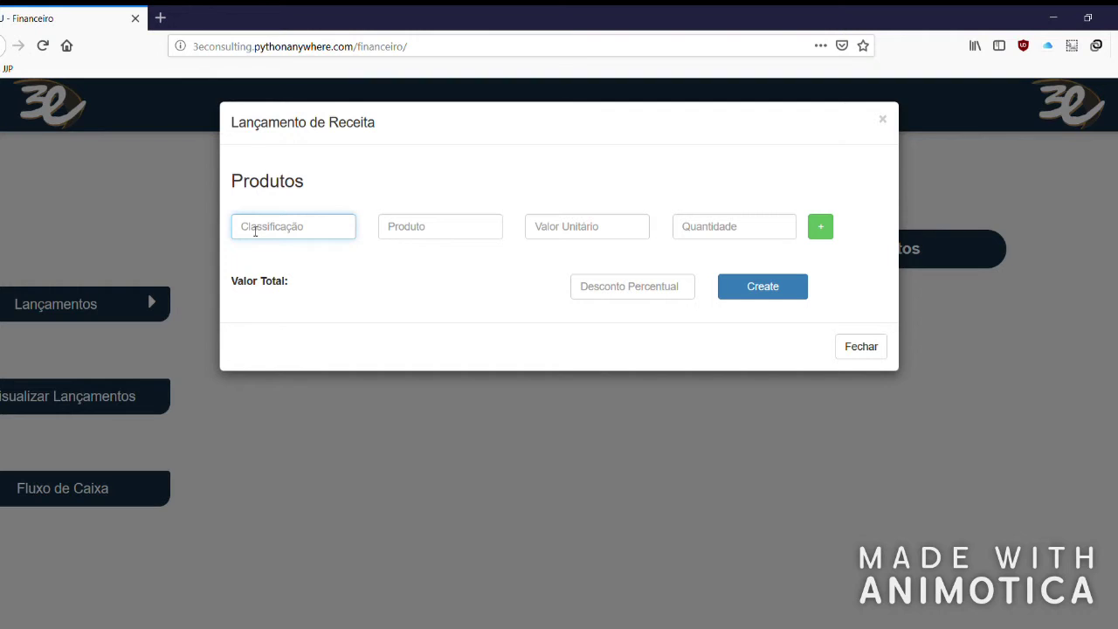
{"action": "type", "text": "TESTE"}
{"action": "left_click_drag", "start_coordinate": [332, 227], "coordinate": [188, 184]}
{"action": "key", "text": "BackSpace"}
{"action": "type", "text": "Serviços"}
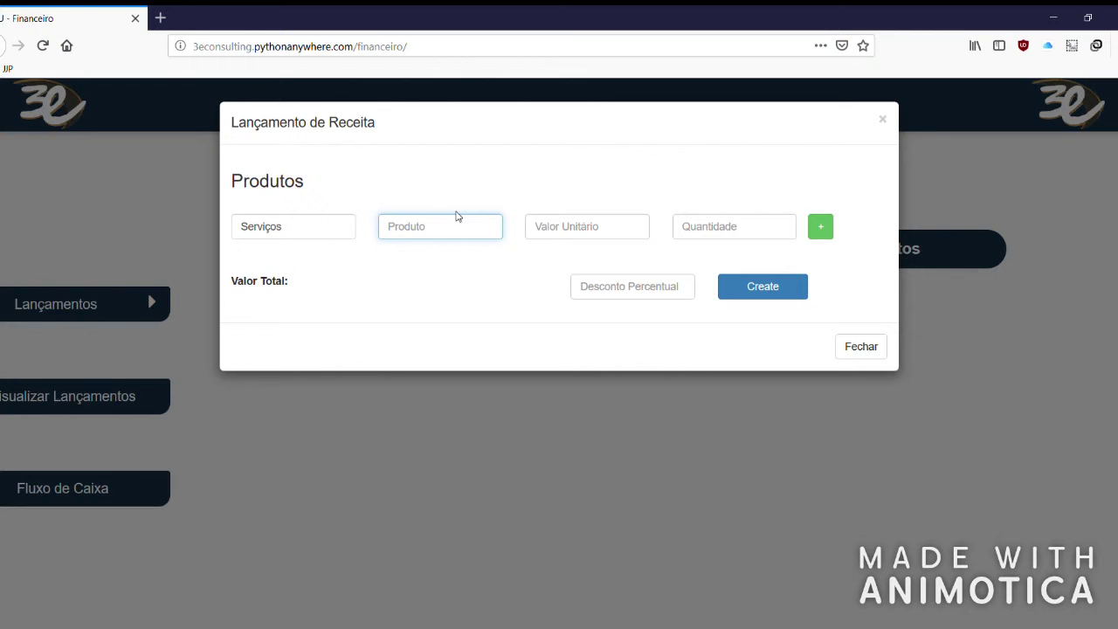
{"action": "type", "text": "Segurança"}
Enter unit price R$ 300,00 and quantity 5, giving a R$ 1500 total.
{"action": "left_click", "coordinate": [584, 227]}
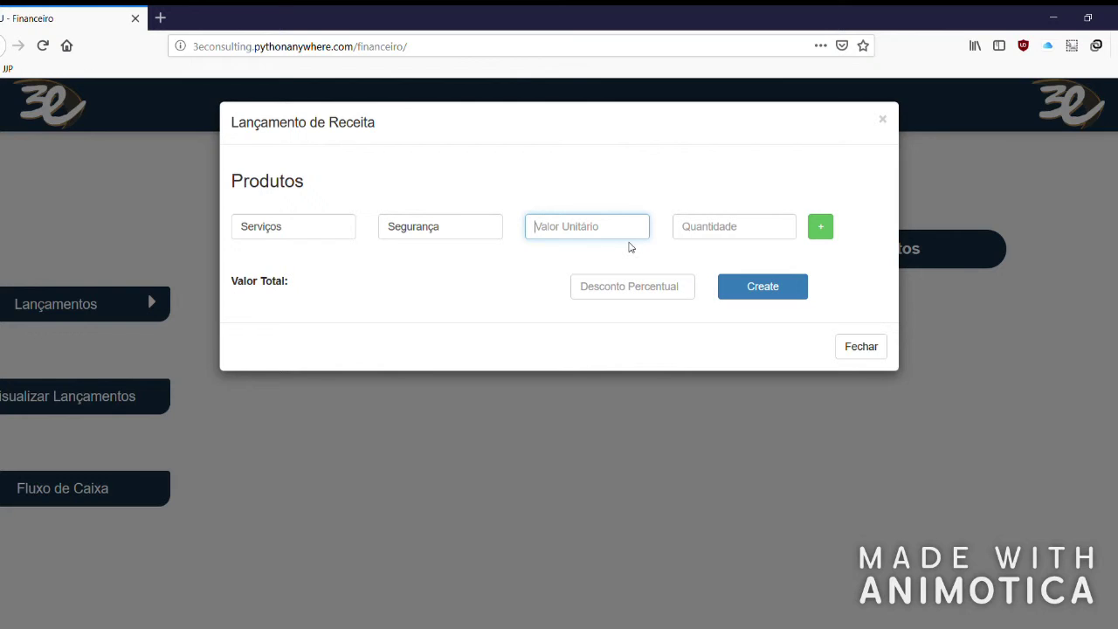
{"action": "type", "text": "30000"}
{"action": "left_click", "coordinate": [753, 232]}
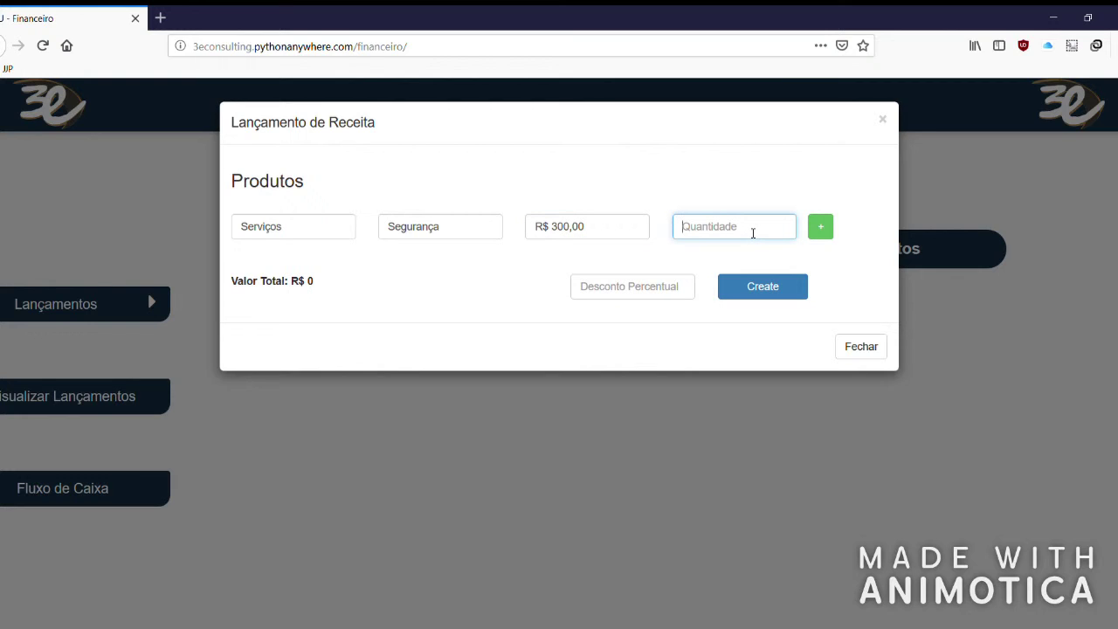
{"action": "type", "text": "5"}
{"action": "left_click", "coordinate": [727, 195]}
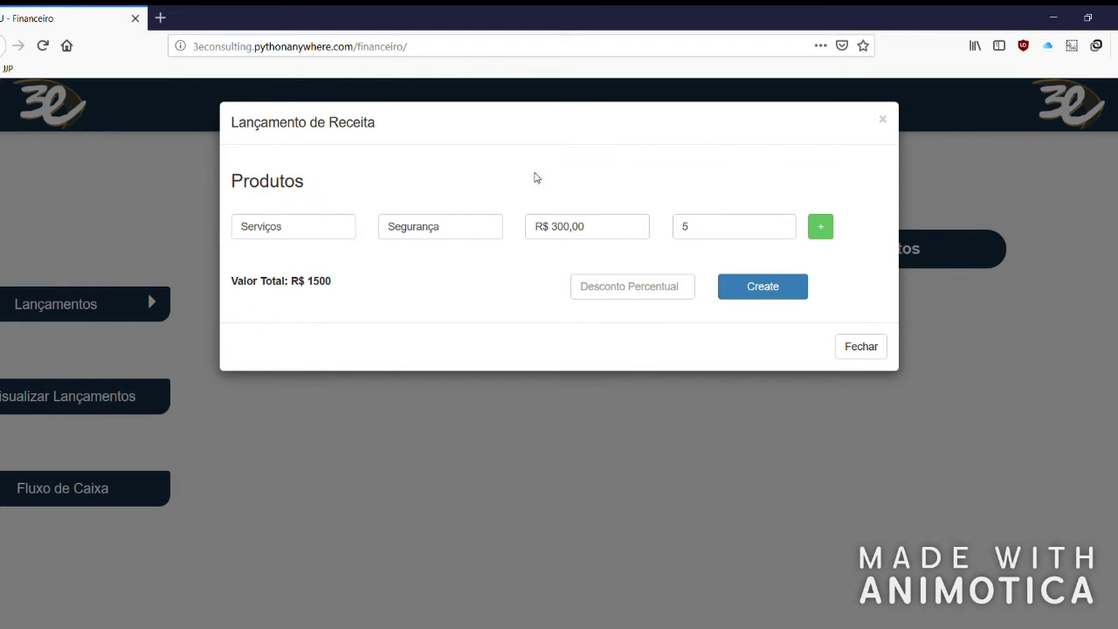
{"action": "left_click_drag", "start_coordinate": [298, 280], "coordinate": [366, 291]}
{"action": "left_click", "coordinate": [366, 292]}
Add a second line, Produto › Cândida at R$ 50,00 × 10, raising the total to R$ 2000.
{"action": "left_click", "coordinate": [829, 226]}
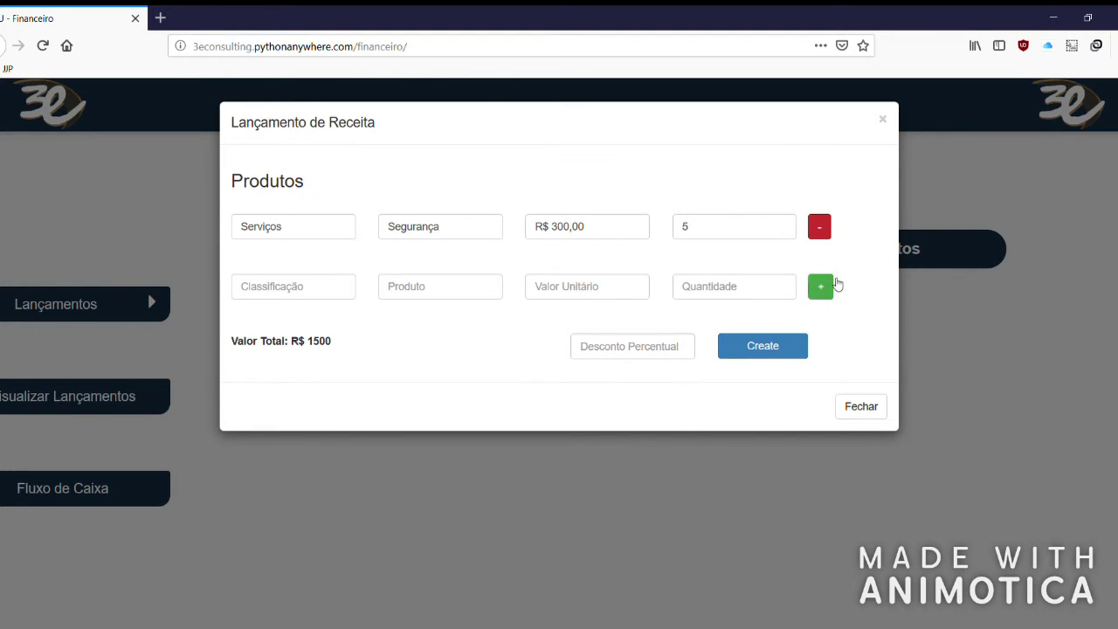
{"action": "left_click", "coordinate": [353, 287]}
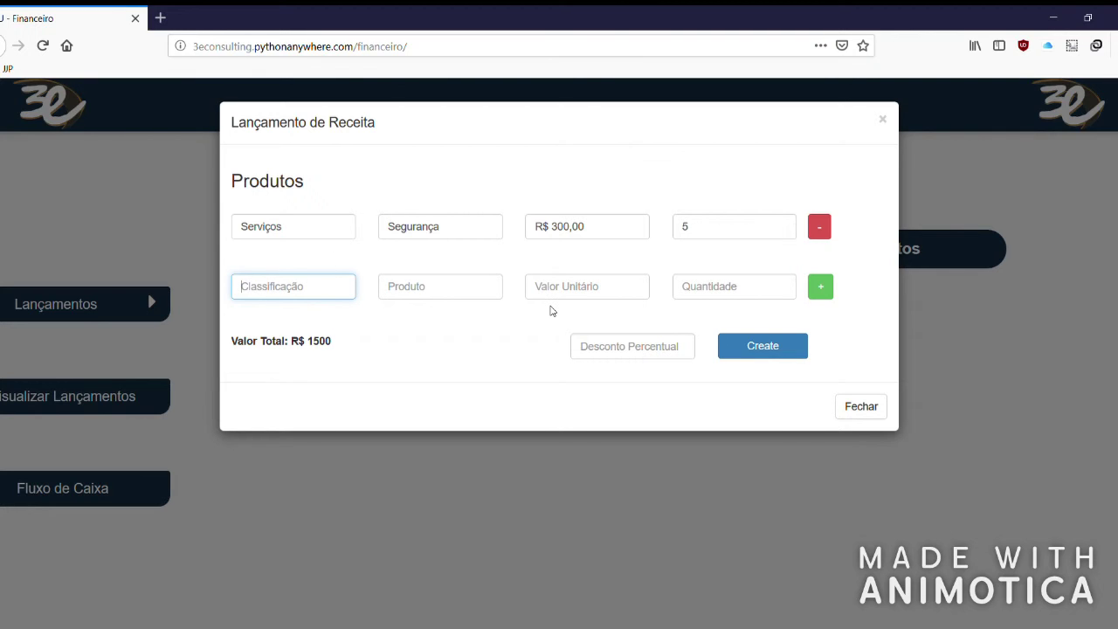
{"action": "type", "text": "Produto"}
{"action": "left_click", "coordinate": [479, 280]}
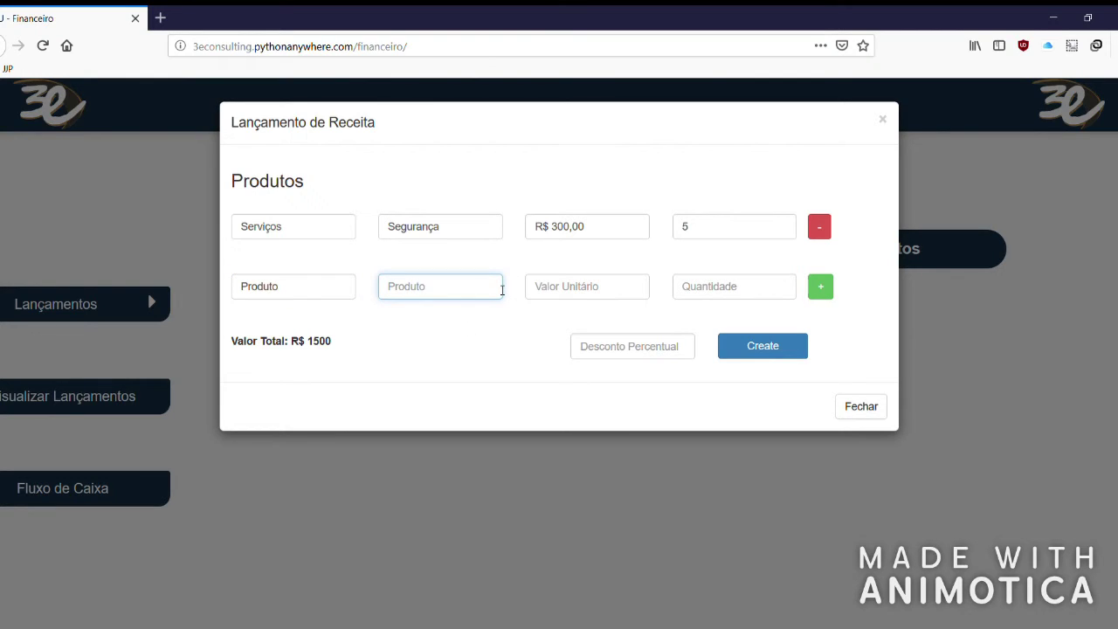
{"action": "type", "text": "Cândida"}
{"action": "left_click", "coordinate": [553, 286]}
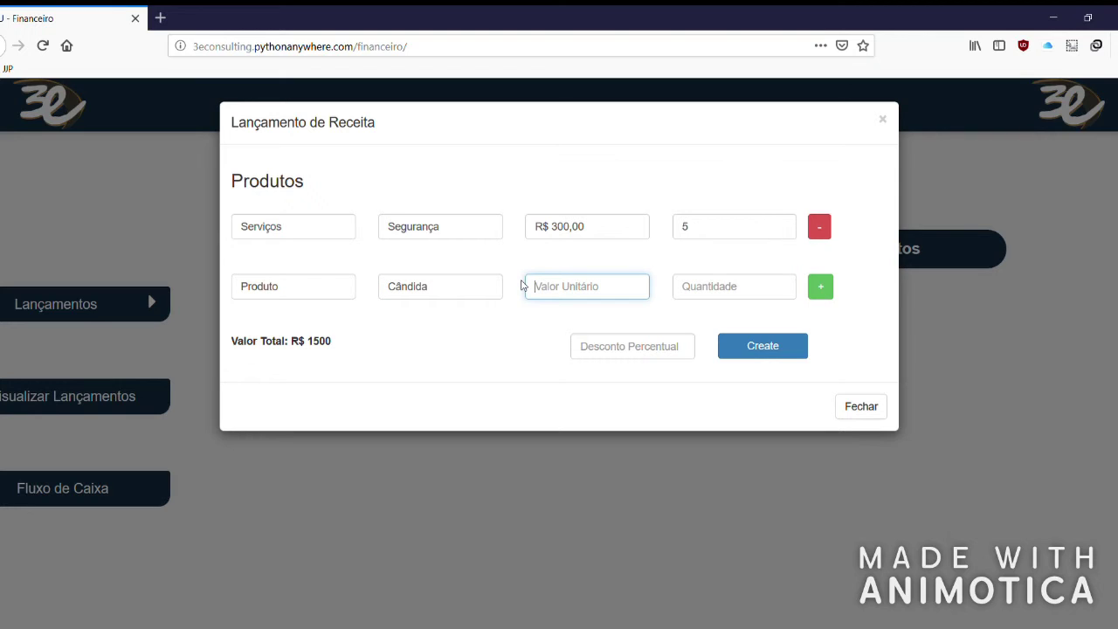
{"action": "type", "text": "50,00"}
{"action": "left_click", "coordinate": [734, 297]}
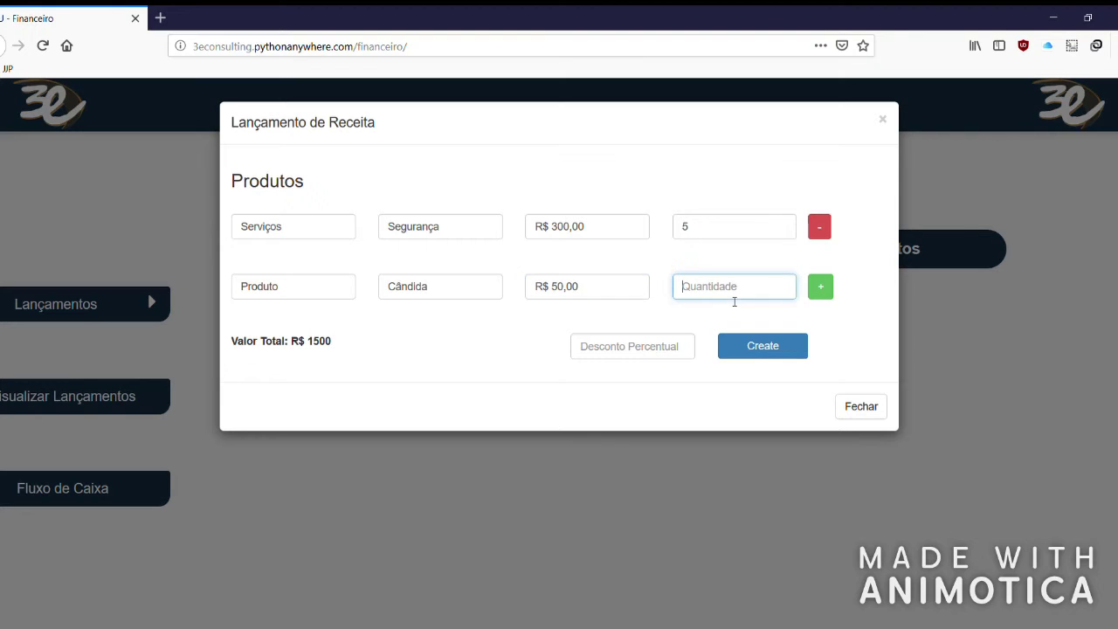
{"action": "type", "text": "10"}
{"action": "left_click", "coordinate": [468, 341]}
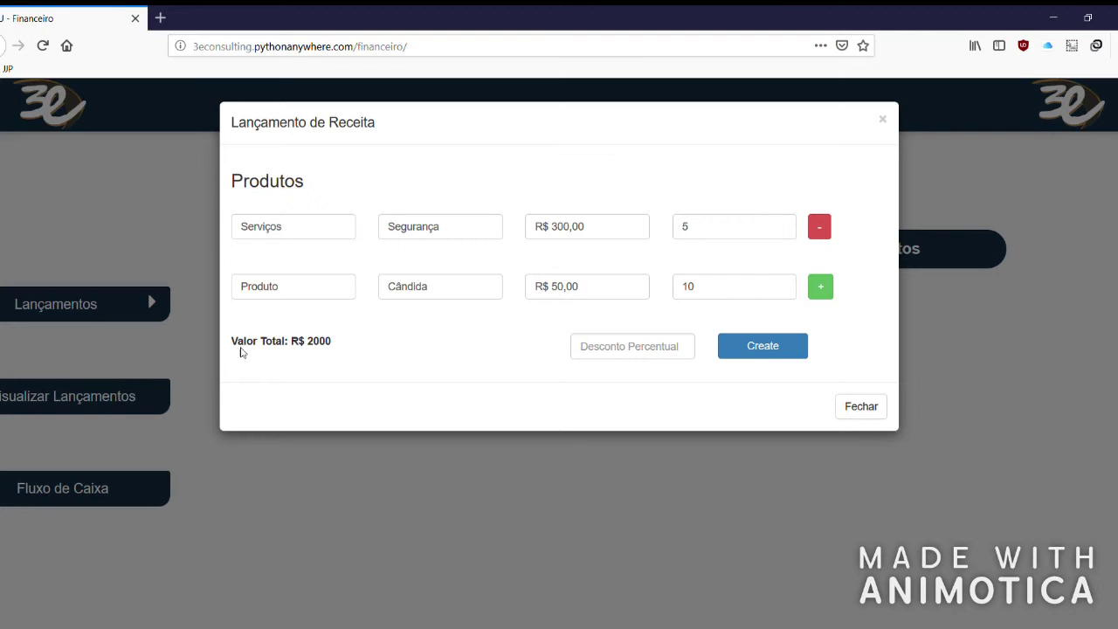
{"action": "left_click_drag", "start_coordinate": [299, 341], "coordinate": [326, 343]}
Enter a 10% discount so the total drops to R$ 1800.
{"action": "left_click", "coordinate": [619, 350]}
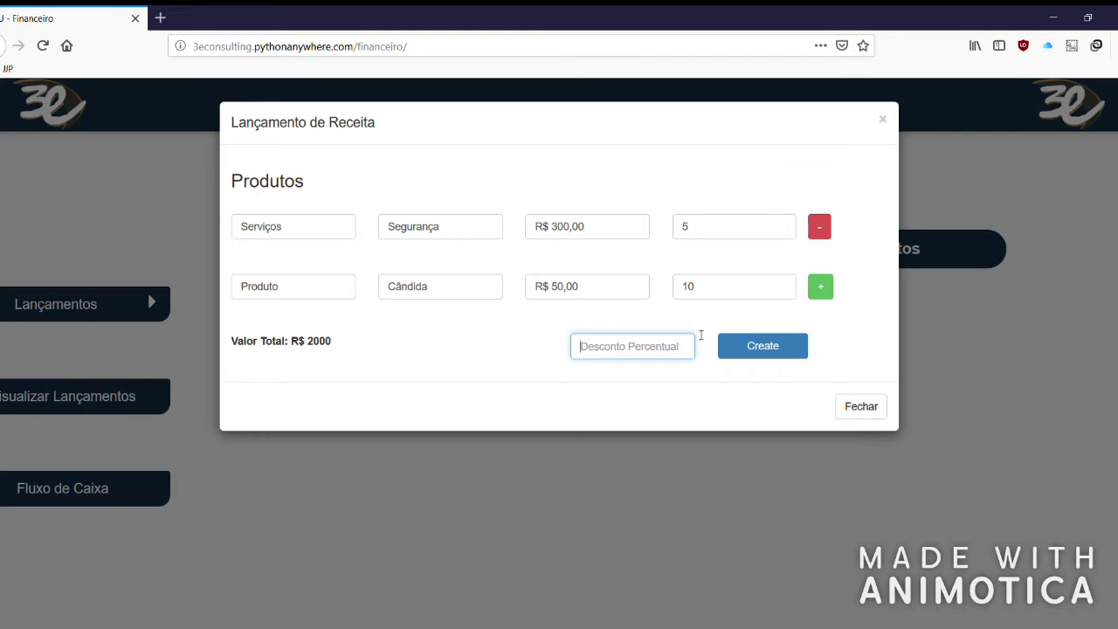
{"action": "type", "text": "10"}
{"action": "left_click", "coordinate": [404, 347]}
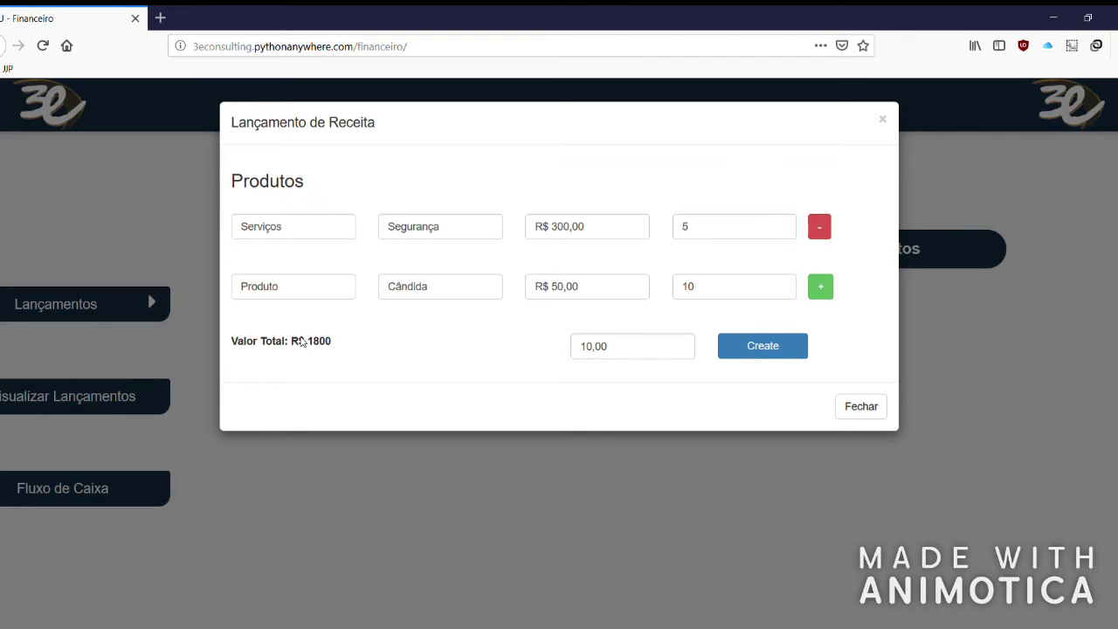
{"action": "left_click_drag", "start_coordinate": [303, 341], "coordinate": [339, 347]}
{"action": "left_click", "coordinate": [339, 347]}
Try discount values 0,001 and 99,99, shrinking the total to about R$ 0,20.
{"action": "left_click", "coordinate": [650, 349]}
{"action": "key", "text": "BackSpace"}
{"action": "key", "text": "BackSpace"}
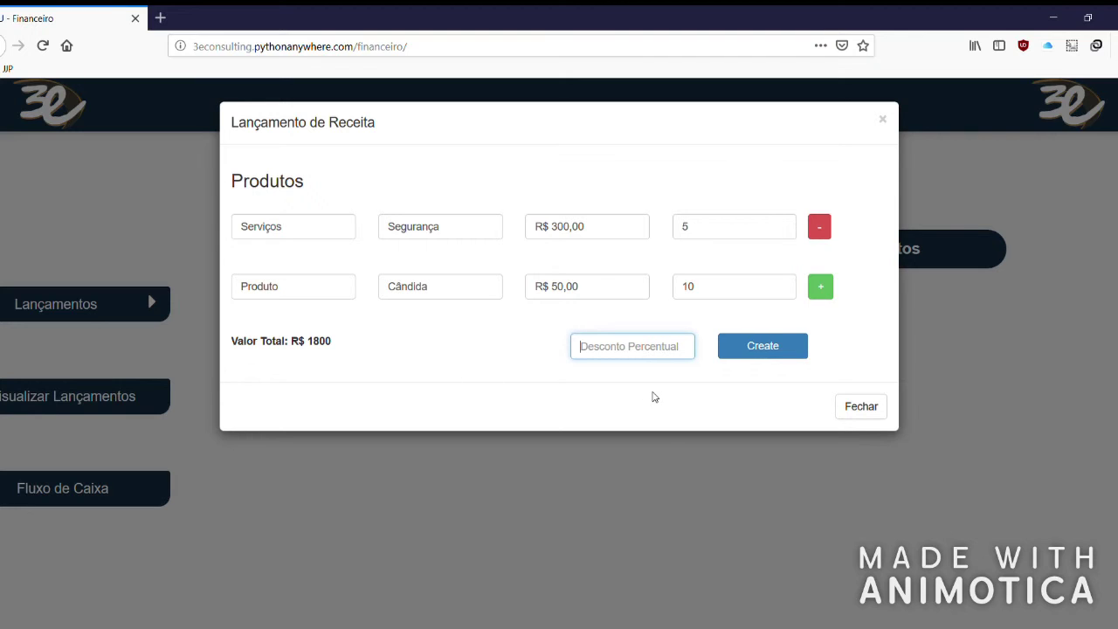
{"action": "type", "text": "0,001"}
{"action": "key", "text": "BackSpace"}
{"action": "key", "text": "BackSpace"}
{"action": "key", "text": "BackSpace"}
{"action": "type", "text": "99,99"}
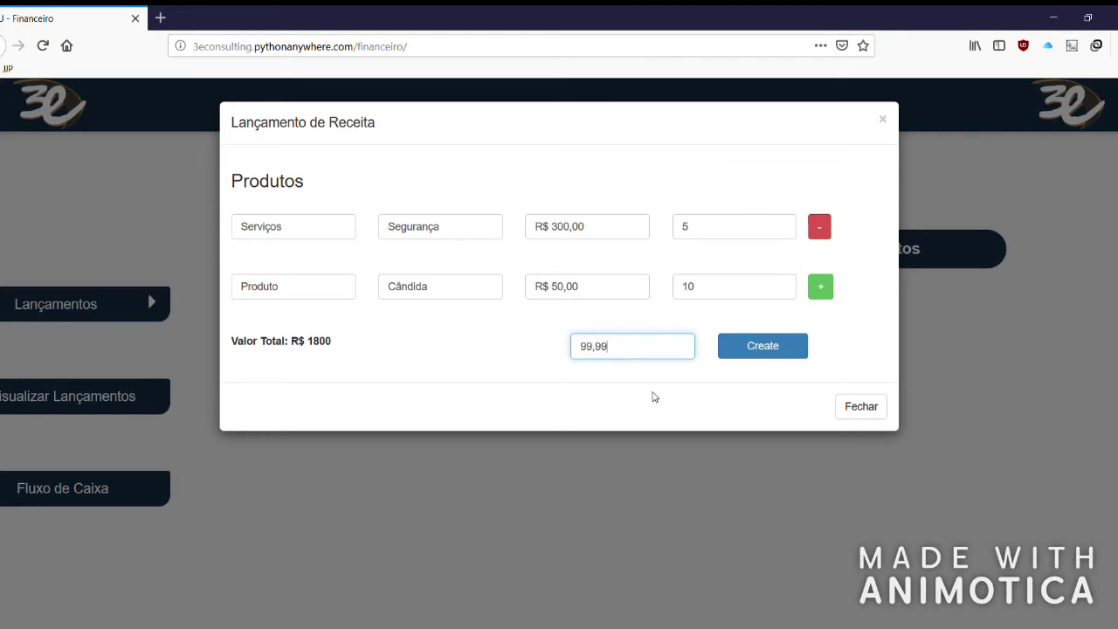
{"action": "left_click", "coordinate": [661, 393]}
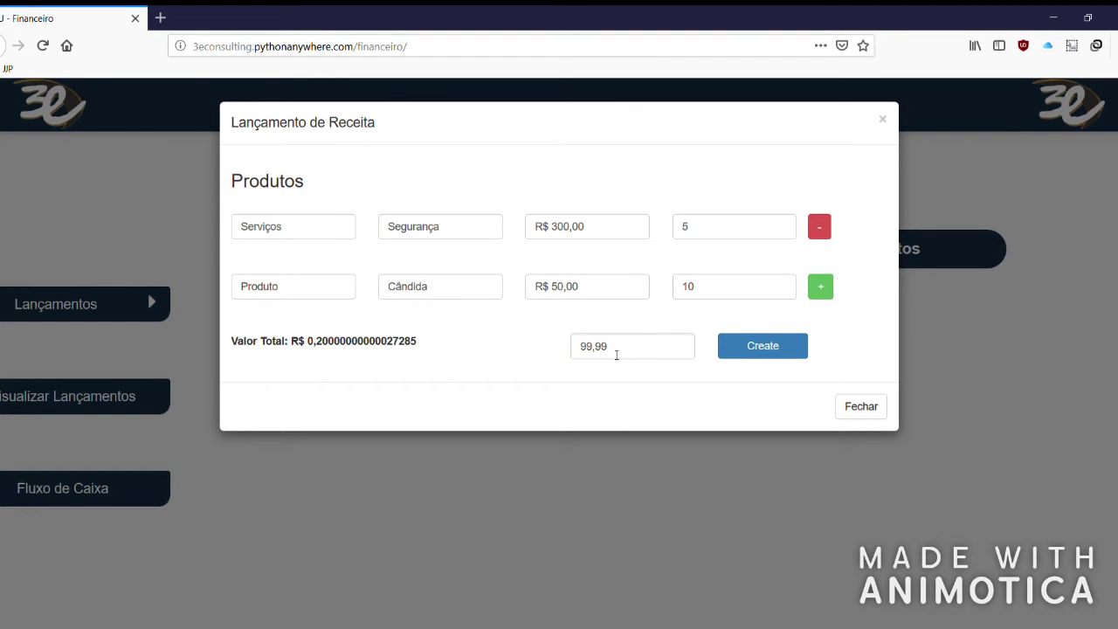
{"action": "left_click_drag", "start_coordinate": [308, 346], "coordinate": [415, 346]}
{"action": "left_click", "coordinate": [427, 347]}
Replace the 99,99 discount with 10,00, restoring the R$ 1800 total.
{"action": "left_click_drag", "start_coordinate": [641, 351], "coordinate": [549, 346]}
{"action": "type", "text": "10,00"}
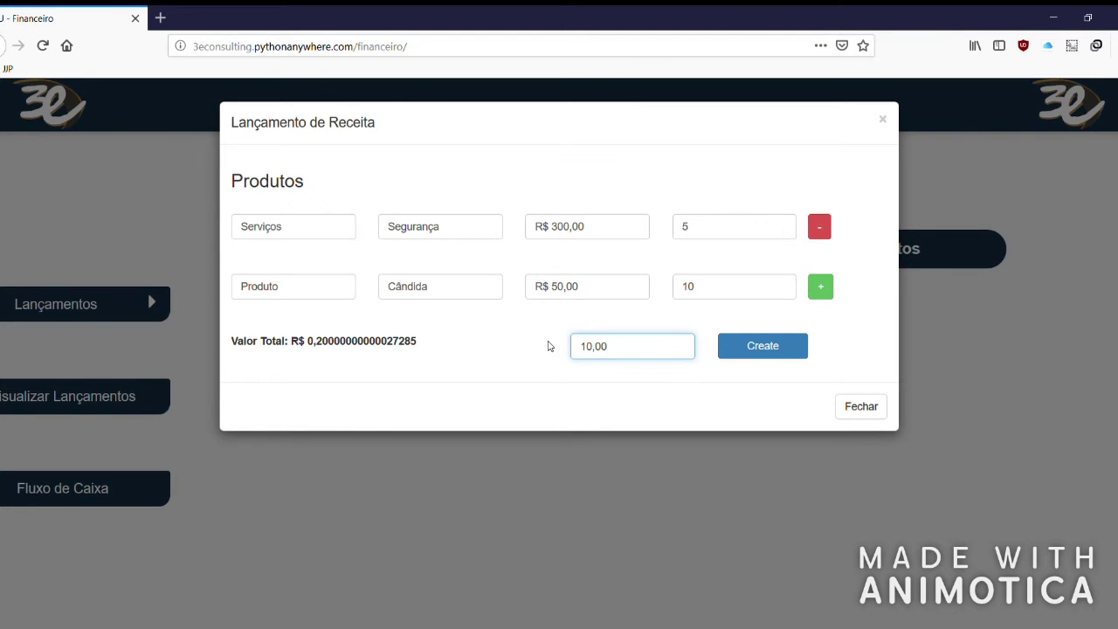
{"action": "left_click", "coordinate": [548, 346]}
Save the revenue, then check the R$1.800,00 balance and the 1.800,00 service entry in Últimos Lançamentos.
{"action": "left_click", "coordinate": [760, 352]}
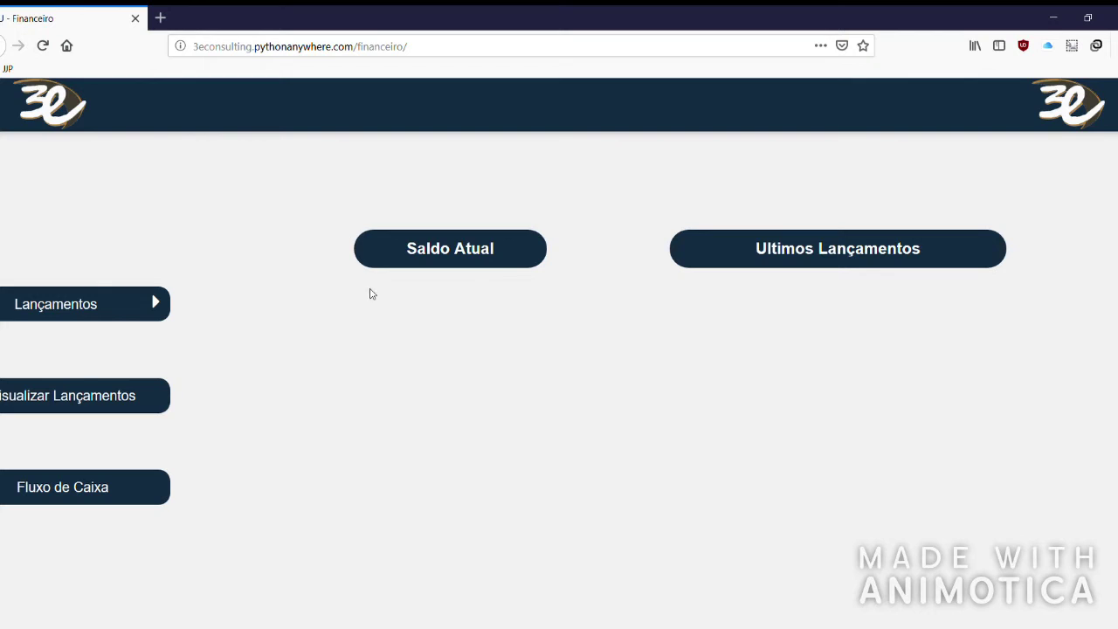
{"action": "left_click", "coordinate": [496, 266]}
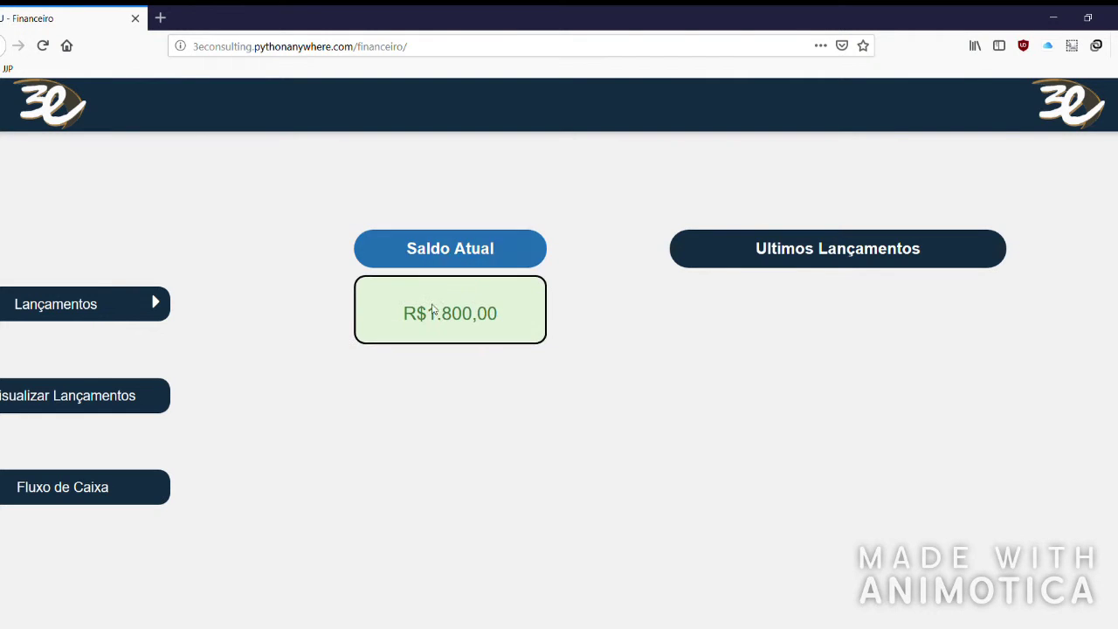
{"action": "left_click_drag", "start_coordinate": [404, 319], "coordinate": [505, 318]}
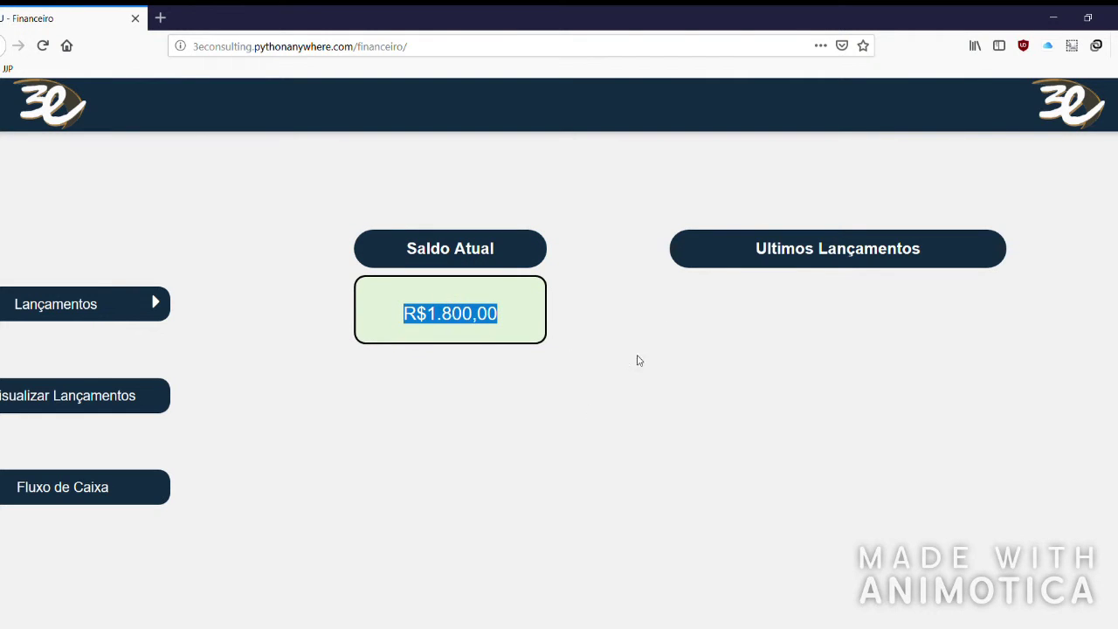
{"action": "left_click", "coordinate": [152, 306]}
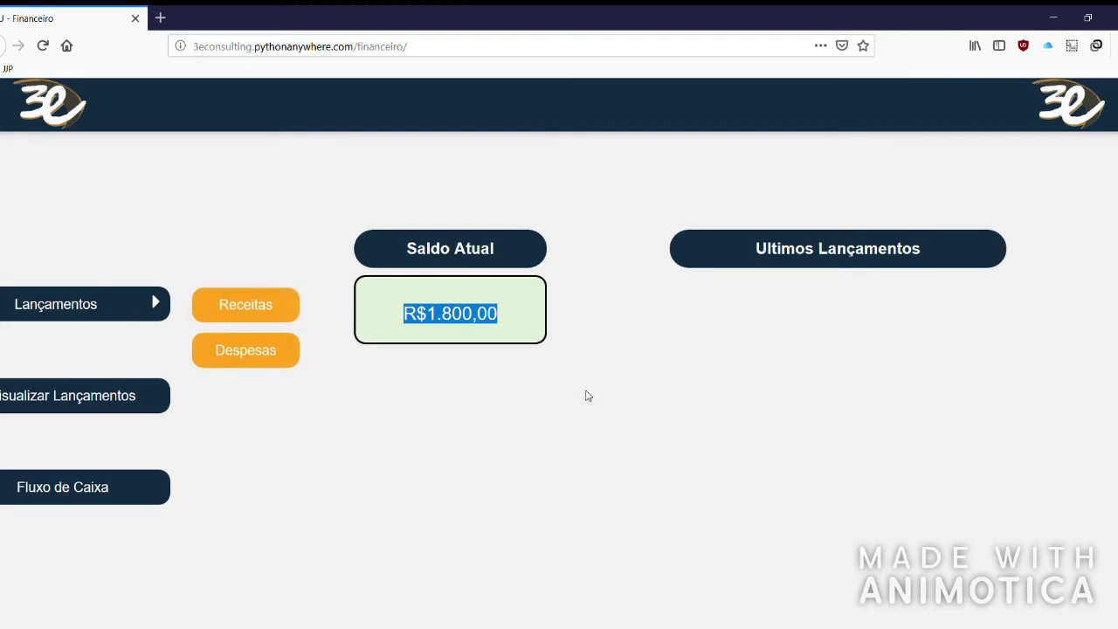
{"action": "left_click", "coordinate": [815, 262]}
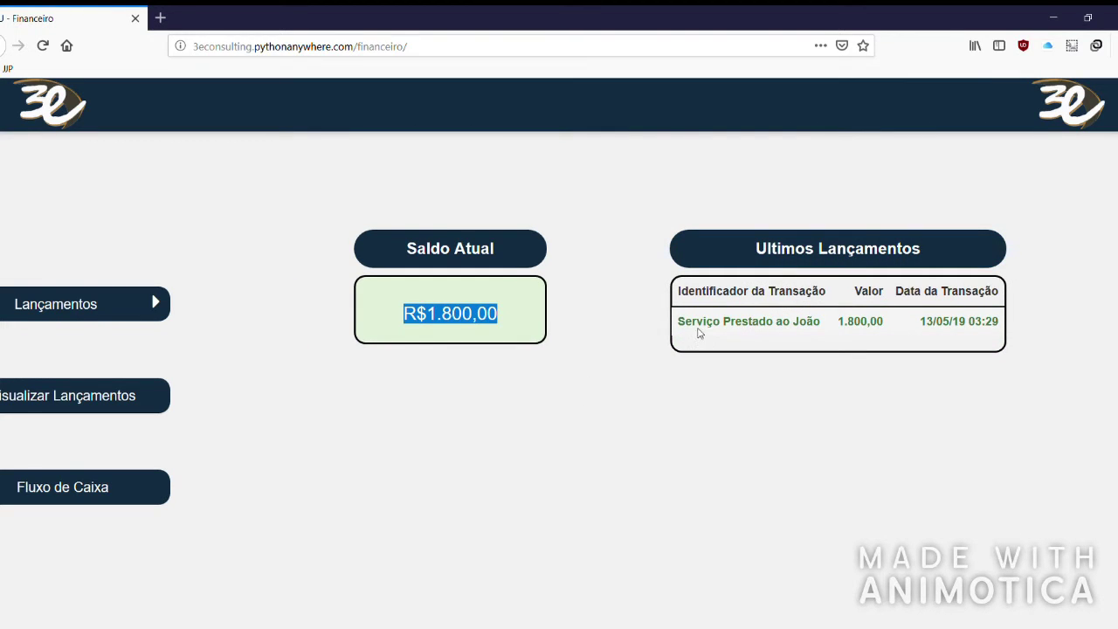
{"action": "left_click_drag", "start_coordinate": [678, 324], "coordinate": [1005, 323]}
{"action": "left_click", "coordinate": [707, 431]}
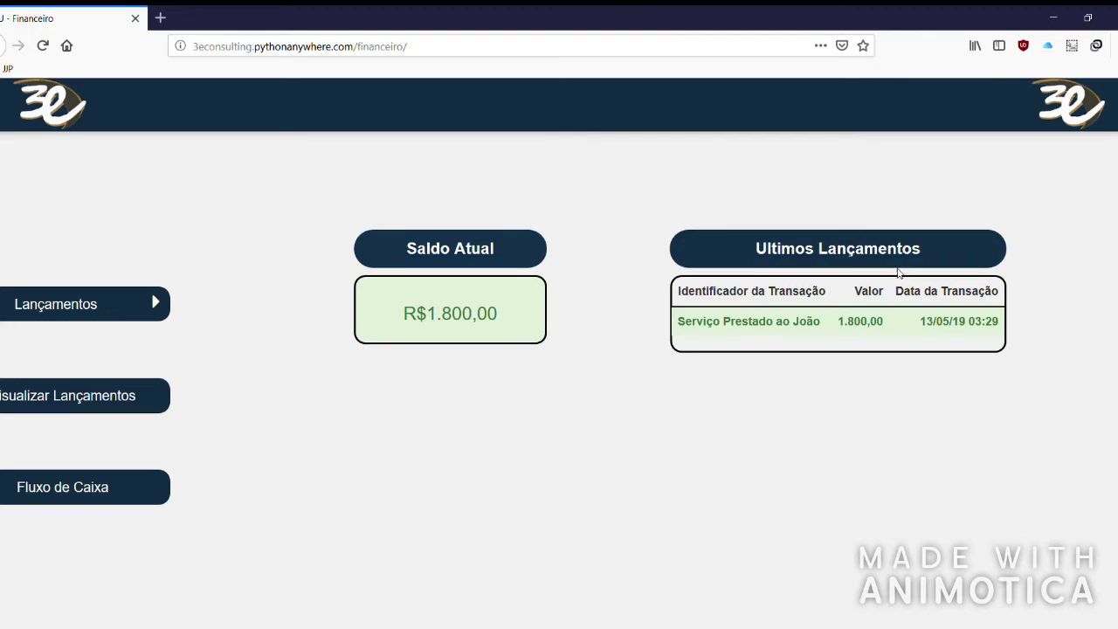
Start a new Despesas entry identified as 'Compra de Uniformes'.
{"action": "left_click", "coordinate": [75, 303]}
{"action": "left_click", "coordinate": [214, 342]}
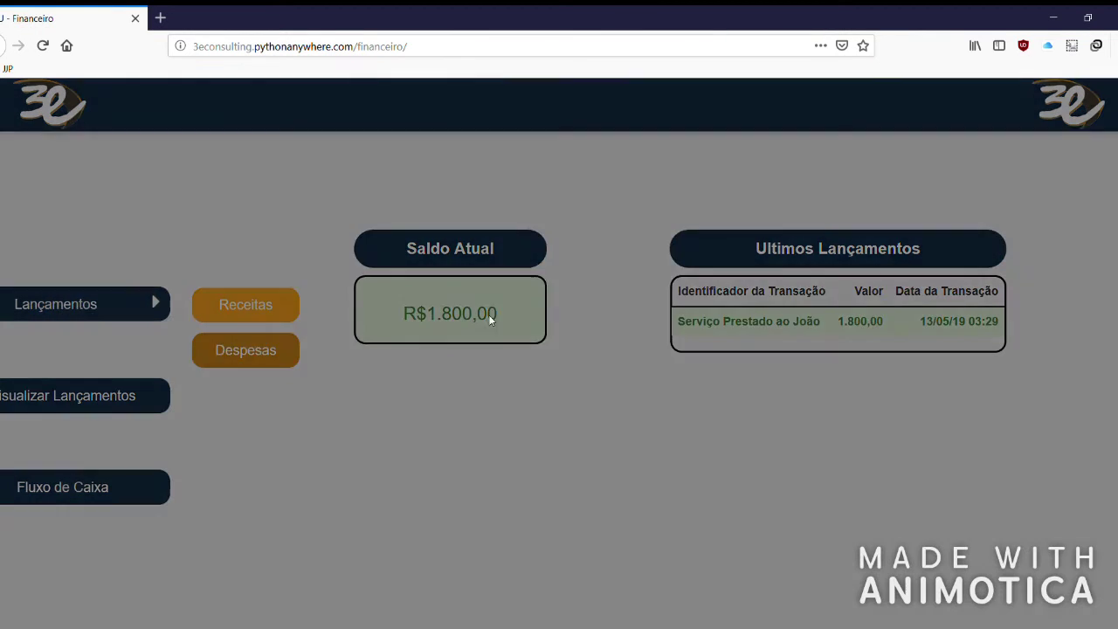
{"action": "left_click", "coordinate": [577, 179]}
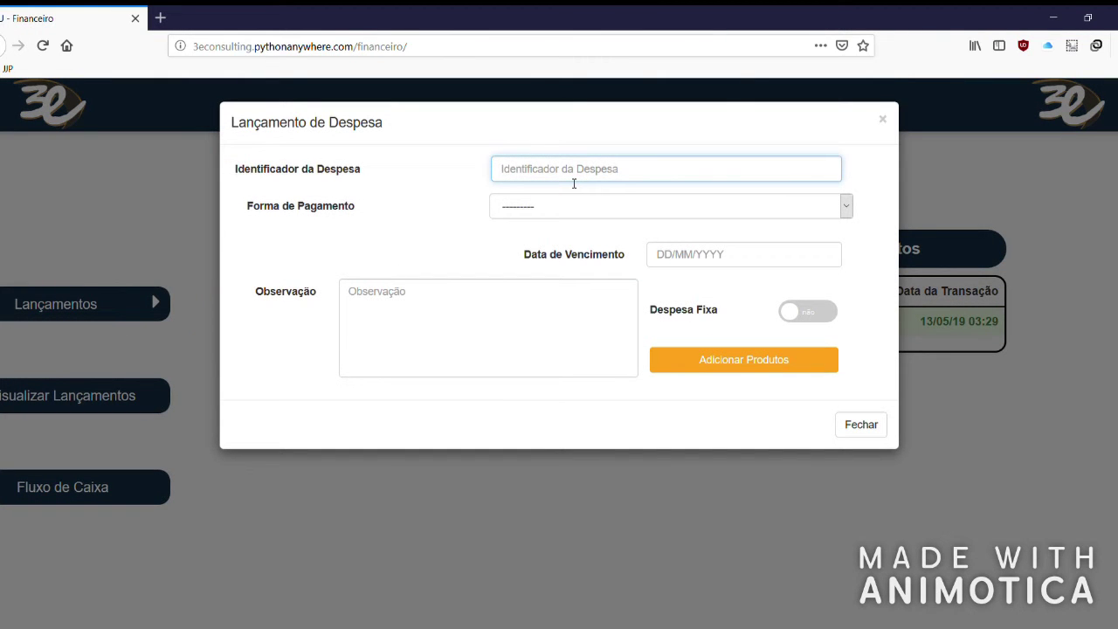
{"action": "type", "text": "Compra de Uniformes"}
Set Cartão de Débito payment and due date 13/05/2019, leaving the fixed option off.
{"action": "left_click", "coordinate": [602, 210]}
{"action": "left_click", "coordinate": [598, 249]}
{"action": "left_click", "coordinate": [692, 253]}
{"action": "type", "text": "13/05/2019"}
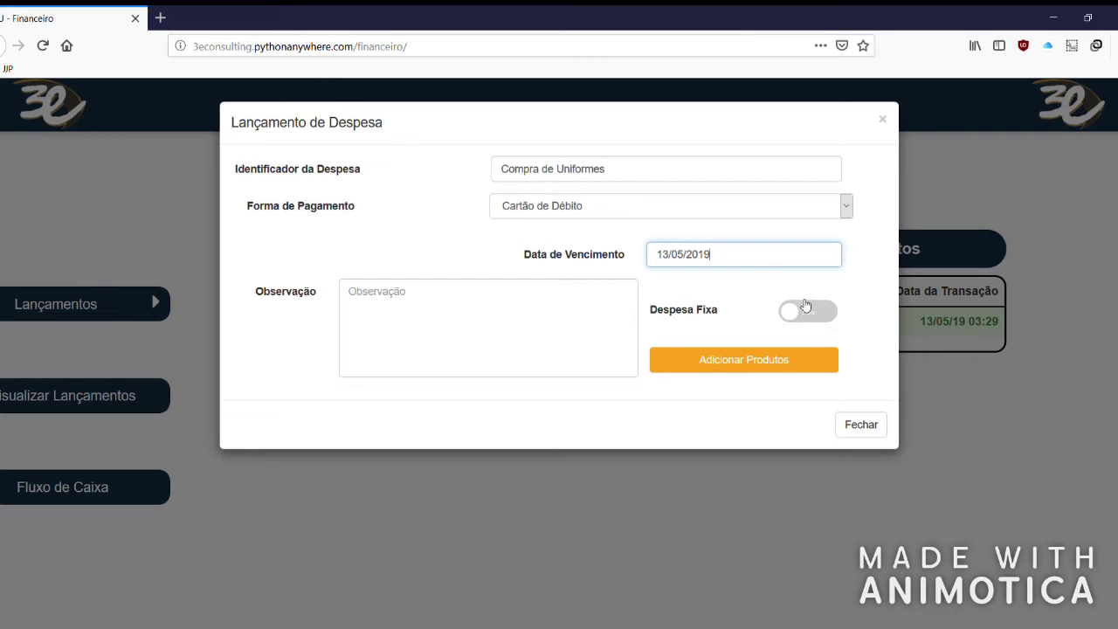
{"action": "left_click", "coordinate": [801, 329]}
{"action": "left_click", "coordinate": [801, 323]}
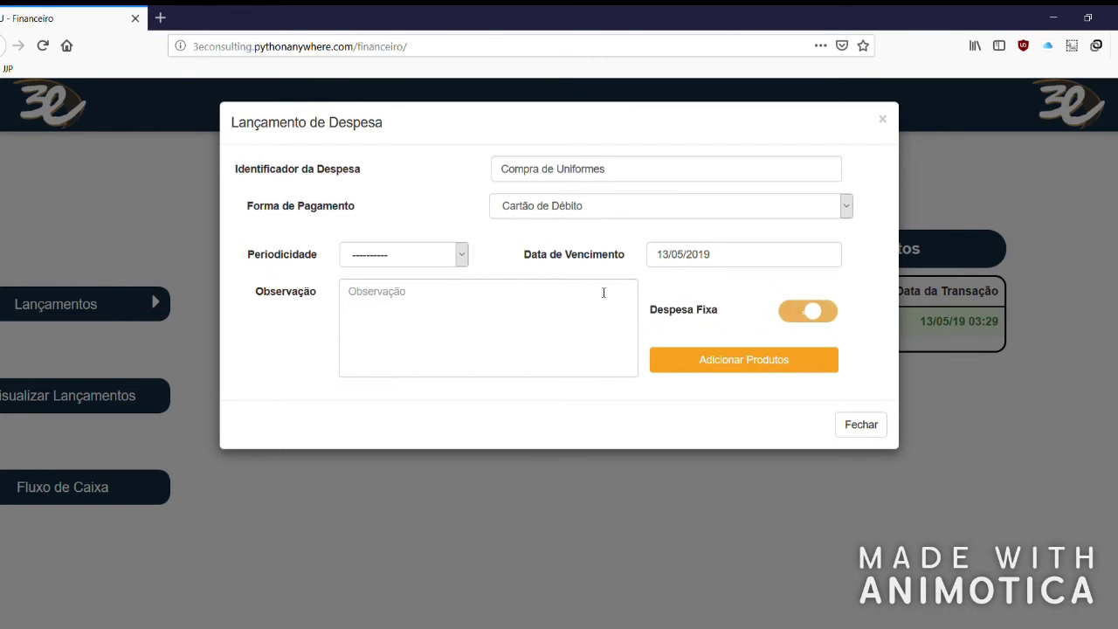
{"action": "left_click", "coordinate": [458, 254]}
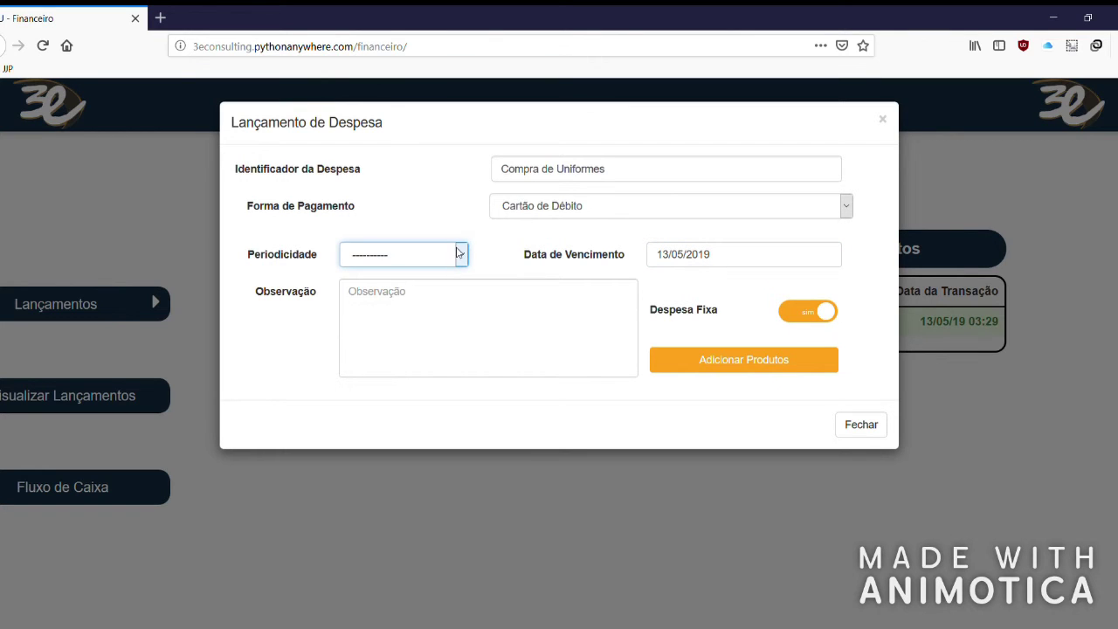
{"action": "left_click", "coordinate": [814, 311]}
{"action": "left_click", "coordinate": [498, 317]}
Add a product line classified as Roupas.
{"action": "left_click", "coordinate": [772, 369]}
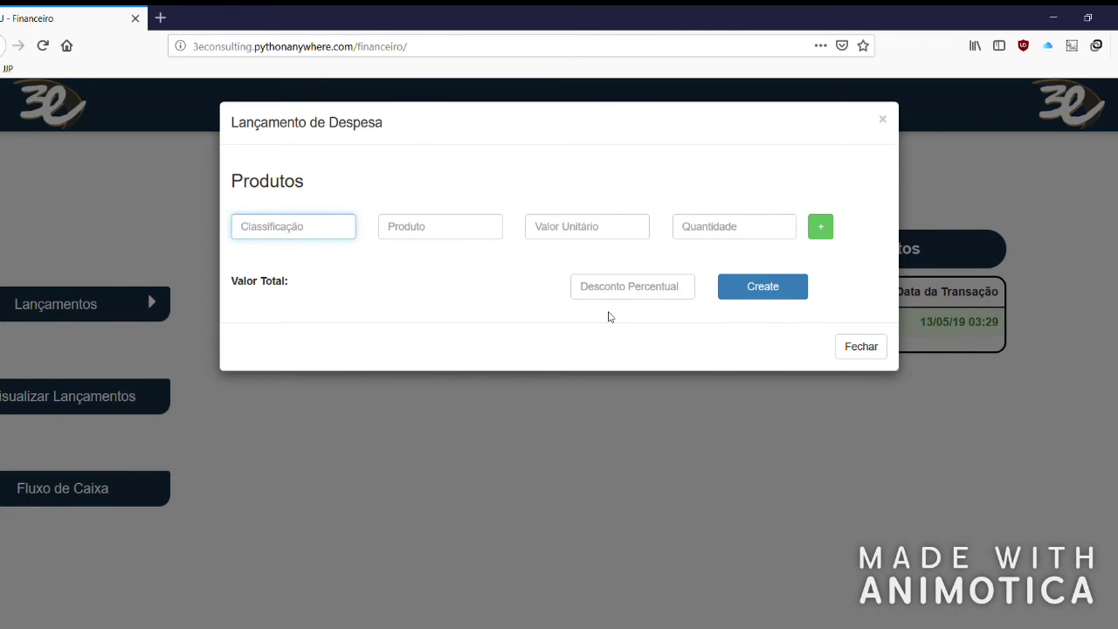
{"action": "type", "text": "Un"}
{"action": "key", "text": "BackSpace"}
{"action": "key", "text": "BackSpace"}
{"action": "type", "text": "Camis"}
{"action": "key", "text": "BackSpace"}
{"action": "key", "text": "BackSpace"}
{"action": "key", "text": "BackSpace"}
{"action": "key", "text": "BackSpace"}
{"action": "key", "text": "BackSpace"}
{"action": "key", "text": "BackSpace"}
{"action": "key", "text": "BackSpace"}
{"action": "key", "text": "BackSpace"}
{"action": "key", "text": "BackSpace"}
{"action": "key", "text": "BackSpace"}
{"action": "type", "text": "Roupas"}
Enter product Camisas at R$ 30,00 with quantity 10, totalling R$ 300.
{"action": "left_click", "coordinate": [470, 232]}
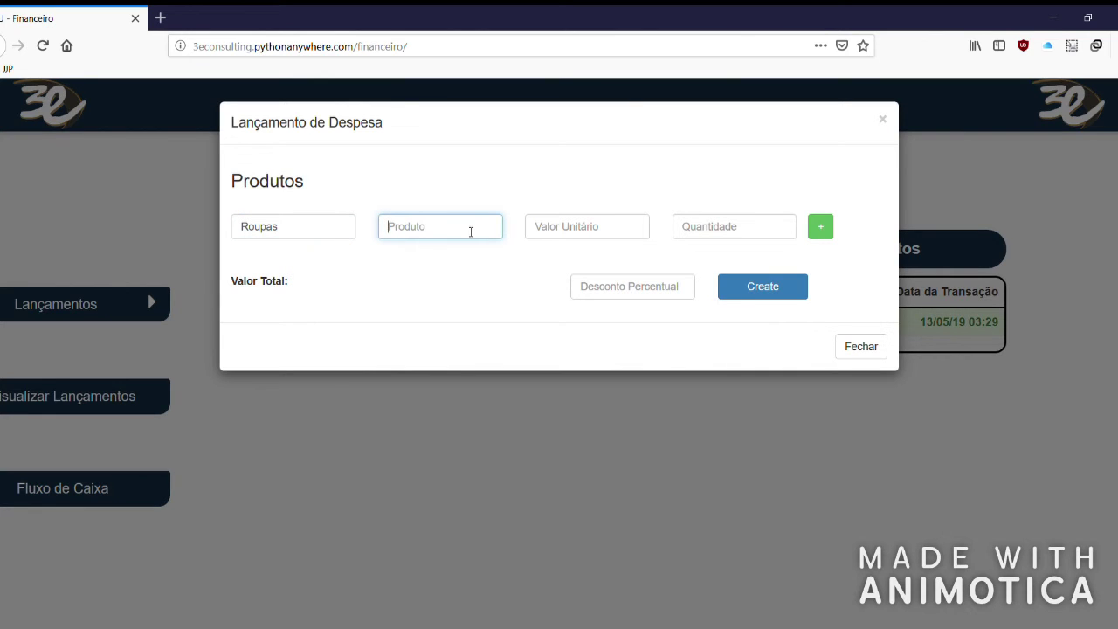
{"action": "type", "text": "Camisas"}
{"action": "left_click", "coordinate": [557, 234]}
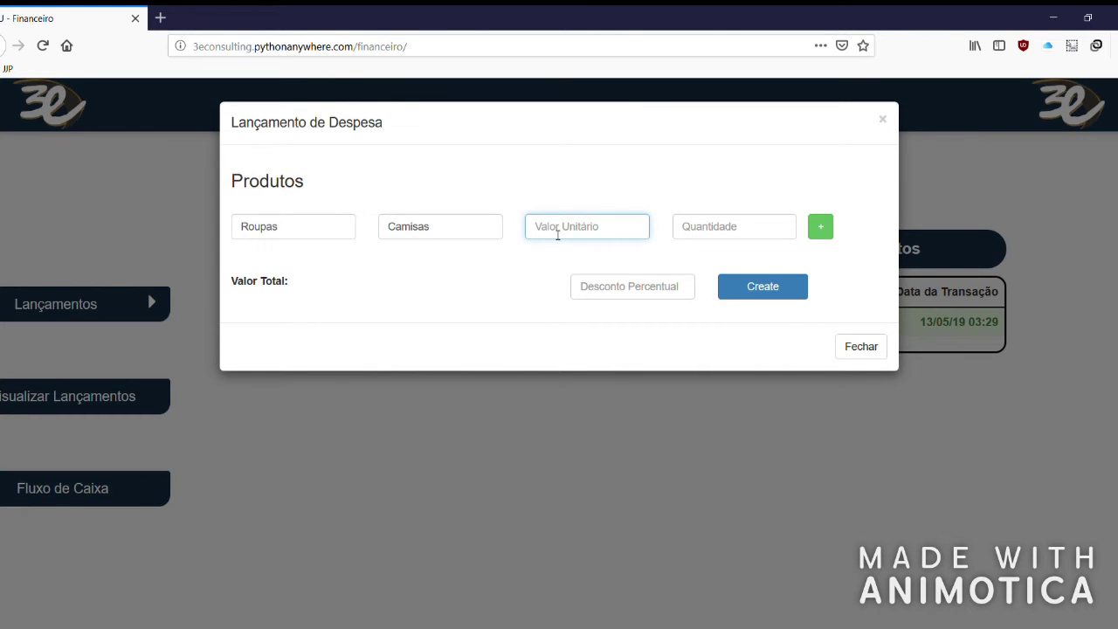
{"action": "type", "text": "3000"}
{"action": "left_click", "coordinate": [683, 227]}
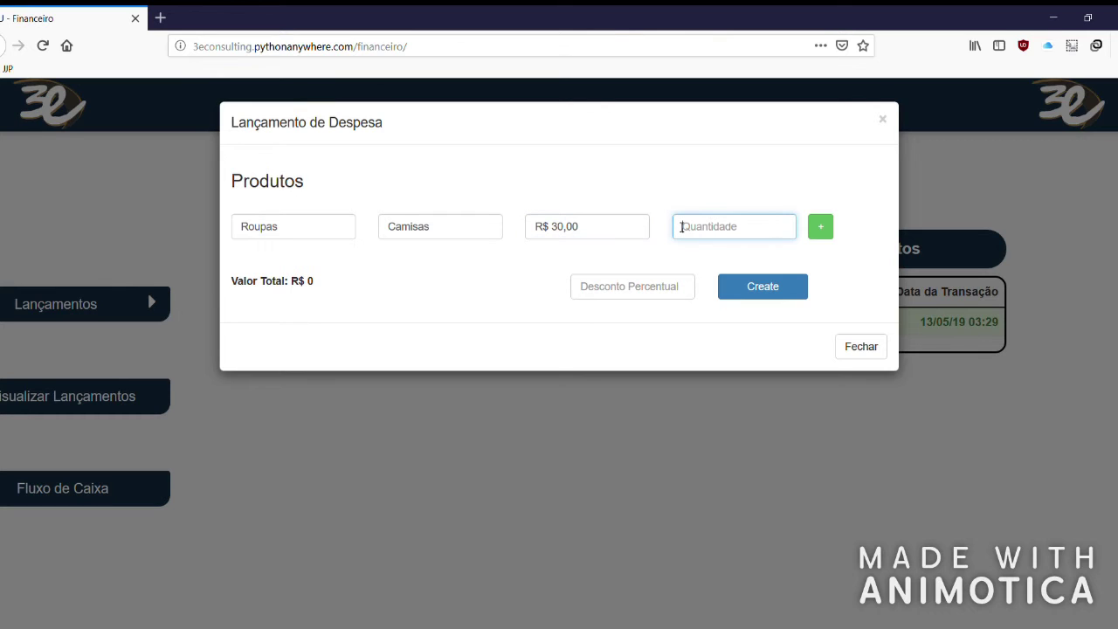
{"action": "type", "text": "10"}
{"action": "left_click", "coordinate": [522, 262]}
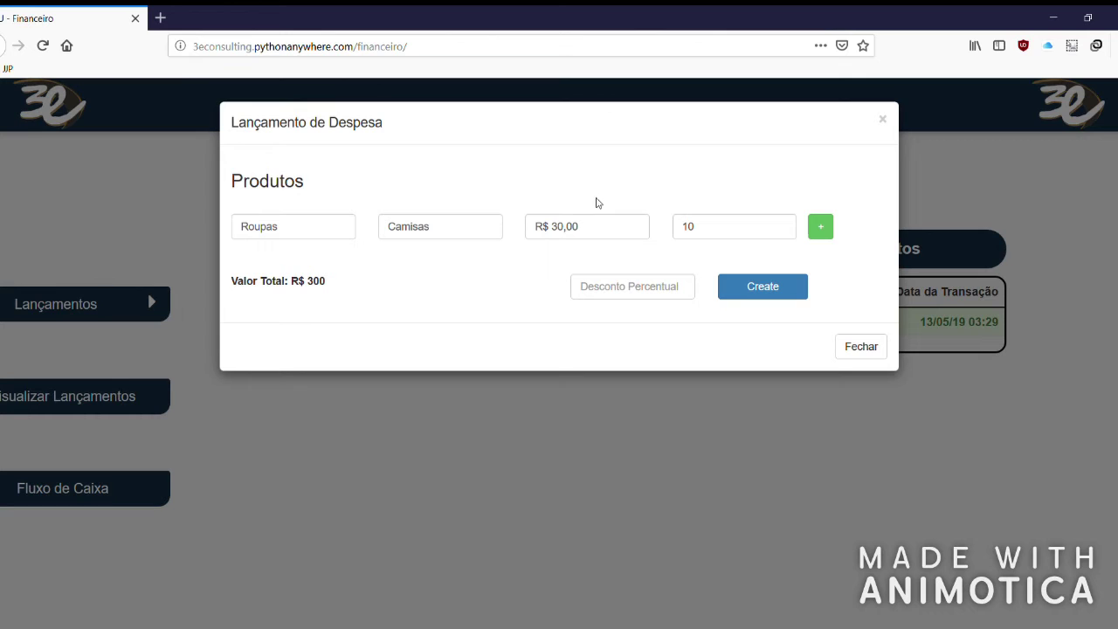
Leave the discount empty and save the expense.
{"action": "left_click", "coordinate": [674, 294]}
{"action": "type", "text": "00,00"}
{"action": "key", "text": "BackSpace"}
{"action": "key", "text": "BackSpace"}
{"action": "key", "text": "BackSpace"}
{"action": "key", "text": "BackSpace"}
{"action": "key", "text": "BackSpace"}
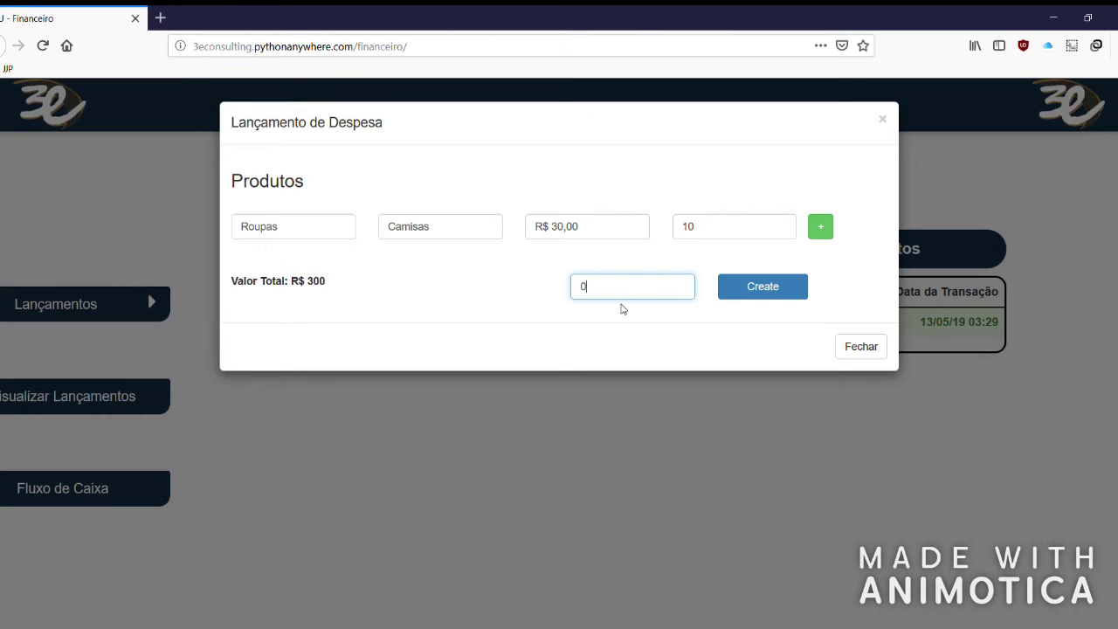
{"action": "left_click", "coordinate": [493, 275]}
{"action": "left_click", "coordinate": [780, 291]}
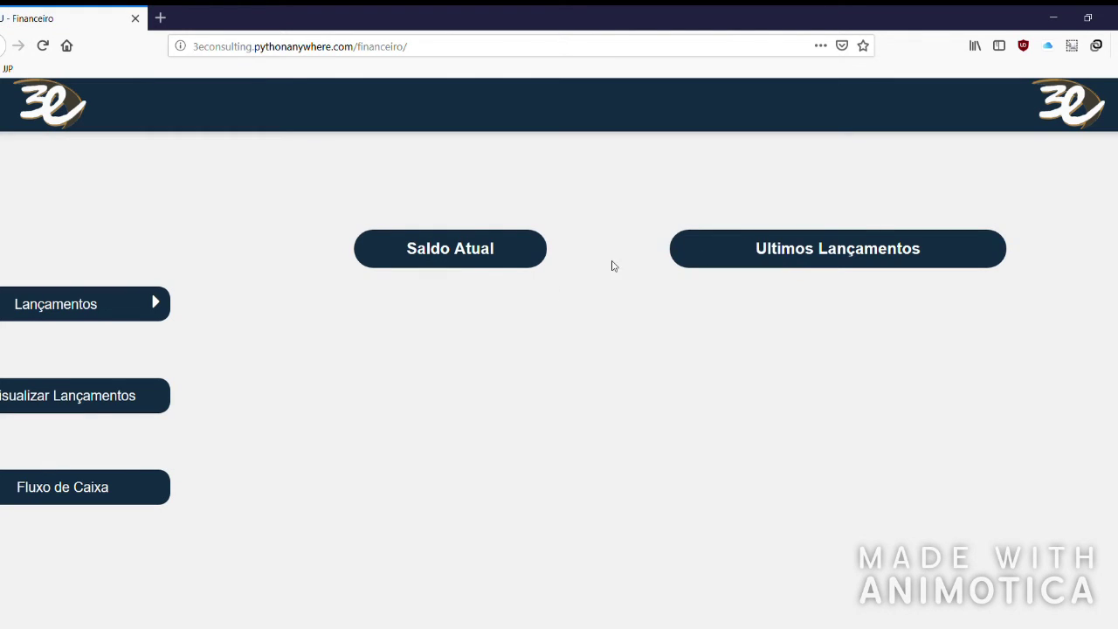
Check the Compra de Uniformes 300 expense in Últimos Lançamentos.
{"action": "left_click", "coordinate": [885, 250]}
{"action": "left_click_drag", "start_coordinate": [692, 326], "coordinate": [785, 327]}
{"action": "double_click", "coordinate": [852, 325]}
{"action": "left_click_drag", "start_coordinate": [877, 327], "coordinate": [992, 330]}
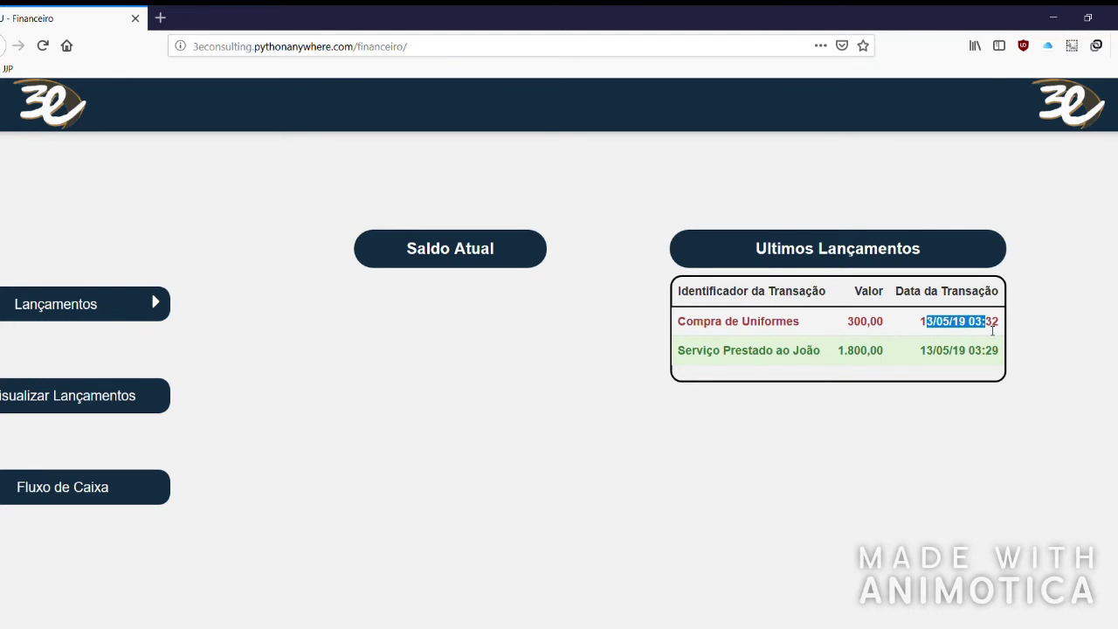
{"action": "left_click", "coordinate": [1057, 328]}
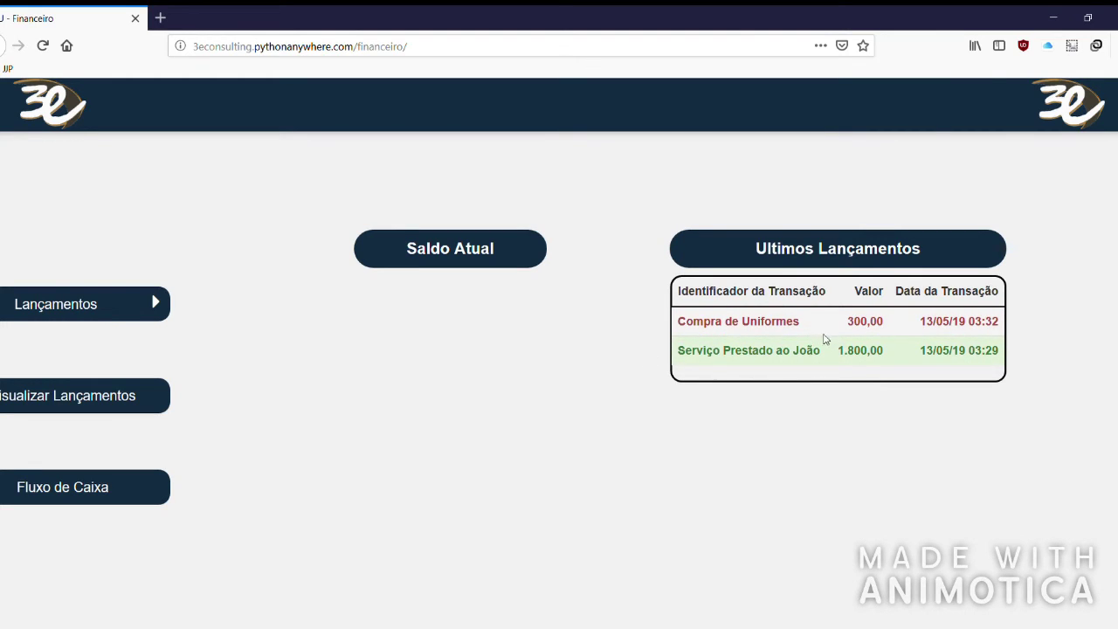
Confirm the R$1.500,00 current balance, then open the full list of entries.
{"action": "left_click", "coordinate": [524, 260]}
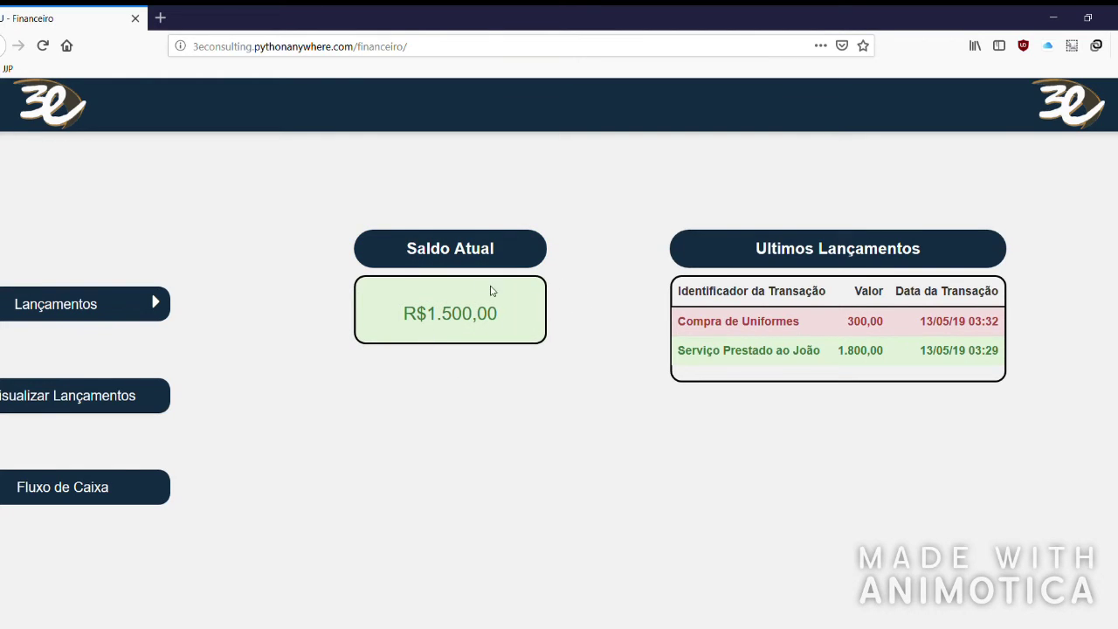
{"action": "left_click_drag", "start_coordinate": [403, 314], "coordinate": [503, 318]}
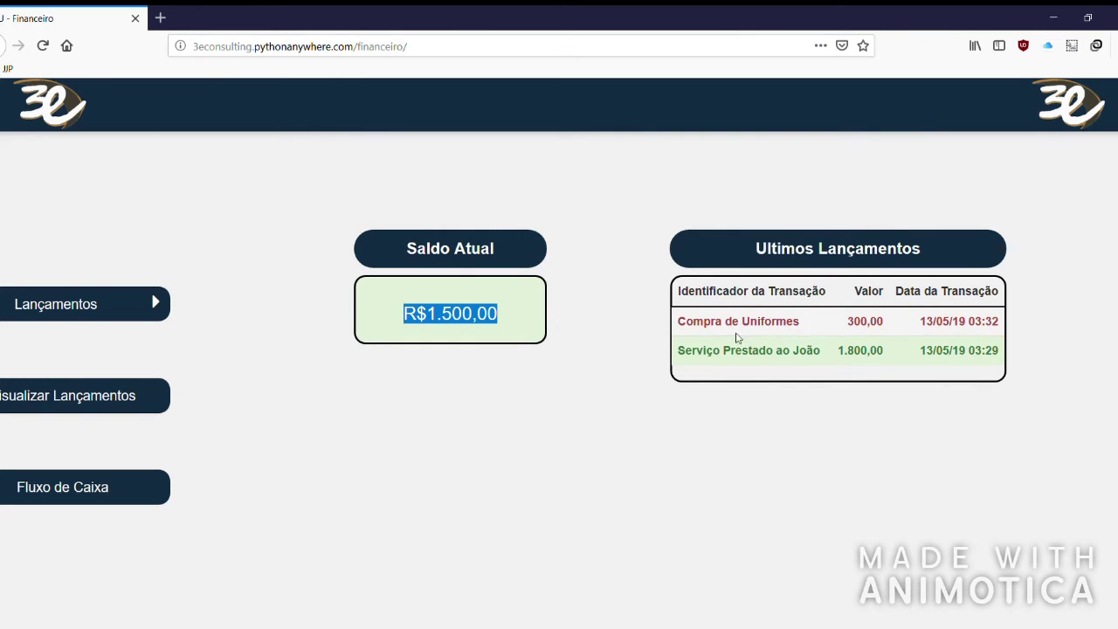
{"action": "left_click", "coordinate": [539, 315]}
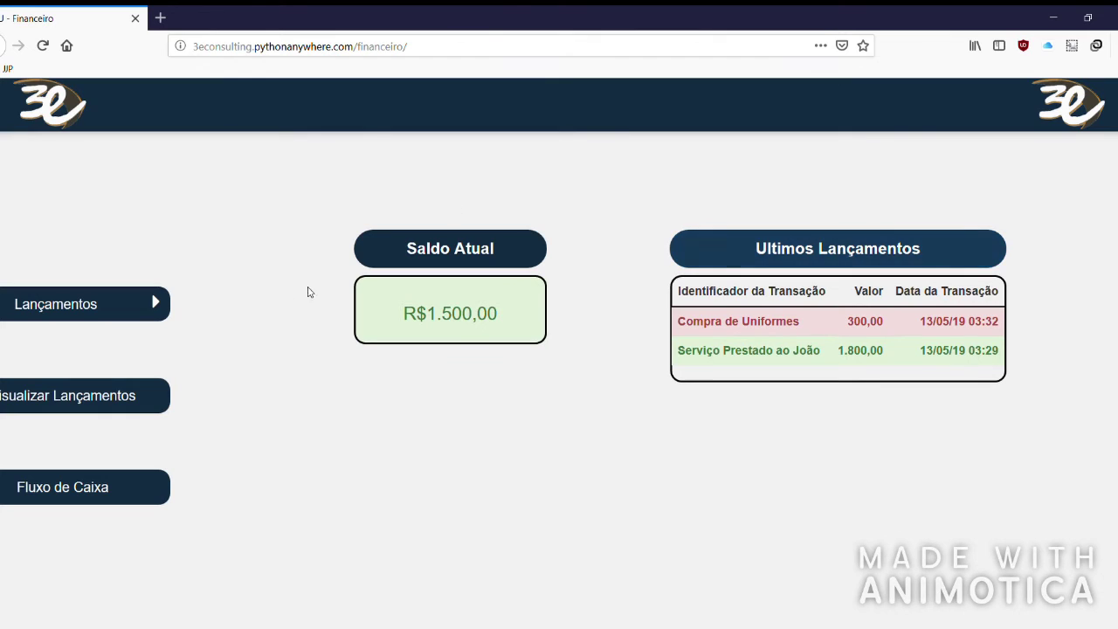
{"action": "left_click", "coordinate": [145, 399]}
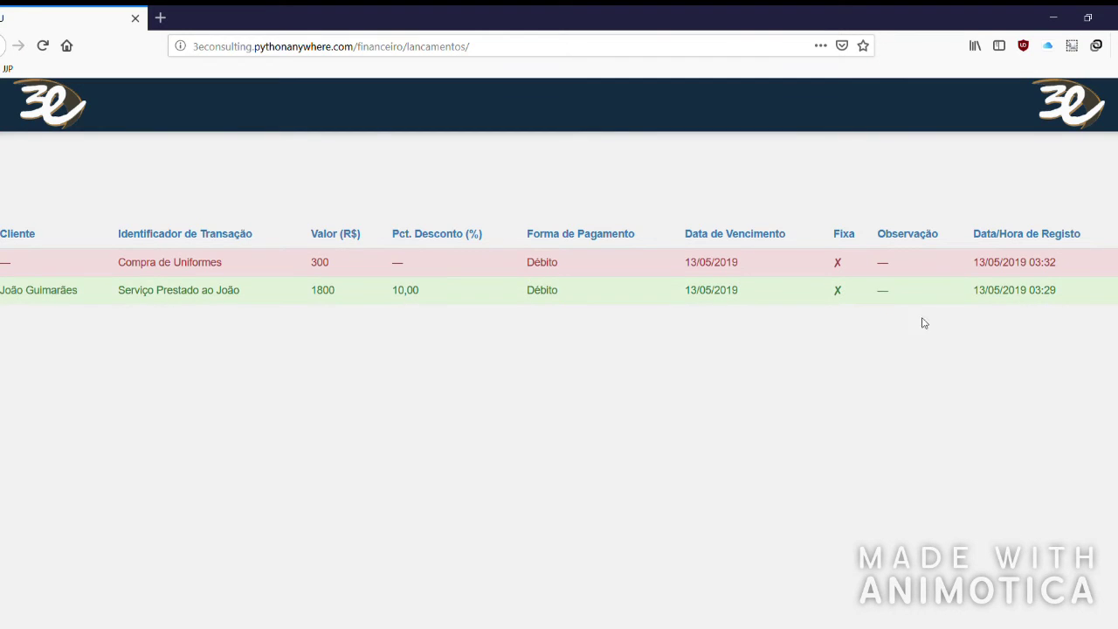
{"action": "left_click_drag", "start_coordinate": [1, 298], "coordinate": [232, 295]}
{"action": "left_click_drag", "start_coordinate": [311, 295], "coordinate": [428, 301]}
{"action": "left_click_drag", "start_coordinate": [528, 295], "coordinate": [724, 299]}
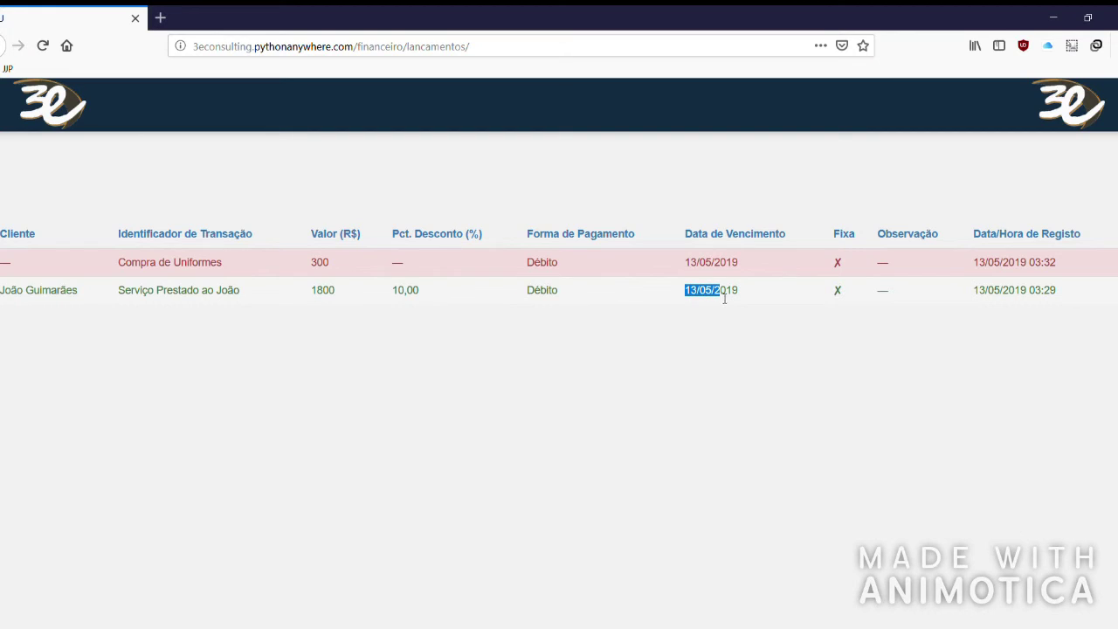
{"action": "left_click_drag", "start_coordinate": [830, 297], "coordinate": [895, 299]}
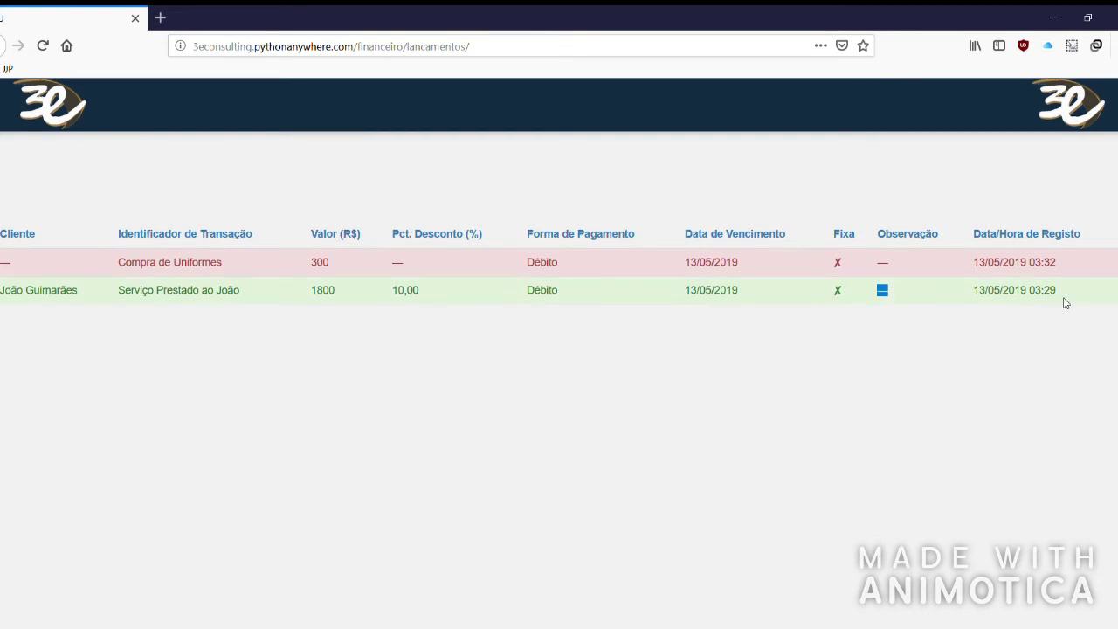
{"action": "left_click_drag", "start_coordinate": [1057, 297], "coordinate": [964, 291]}
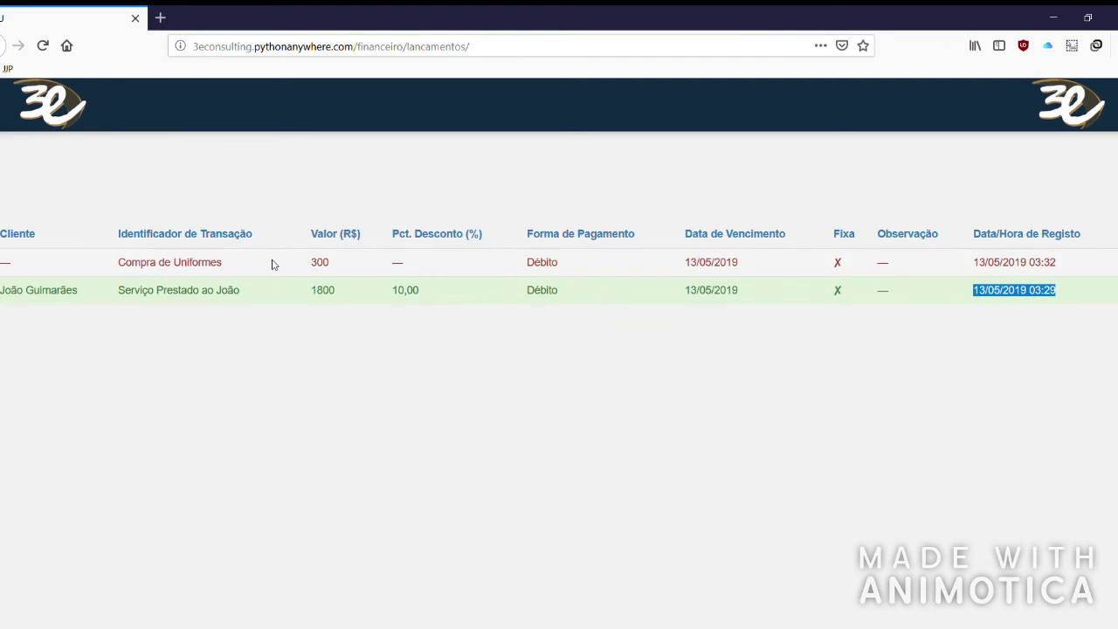
{"action": "left_click_drag", "start_coordinate": [5, 265], "coordinate": [43, 276]}
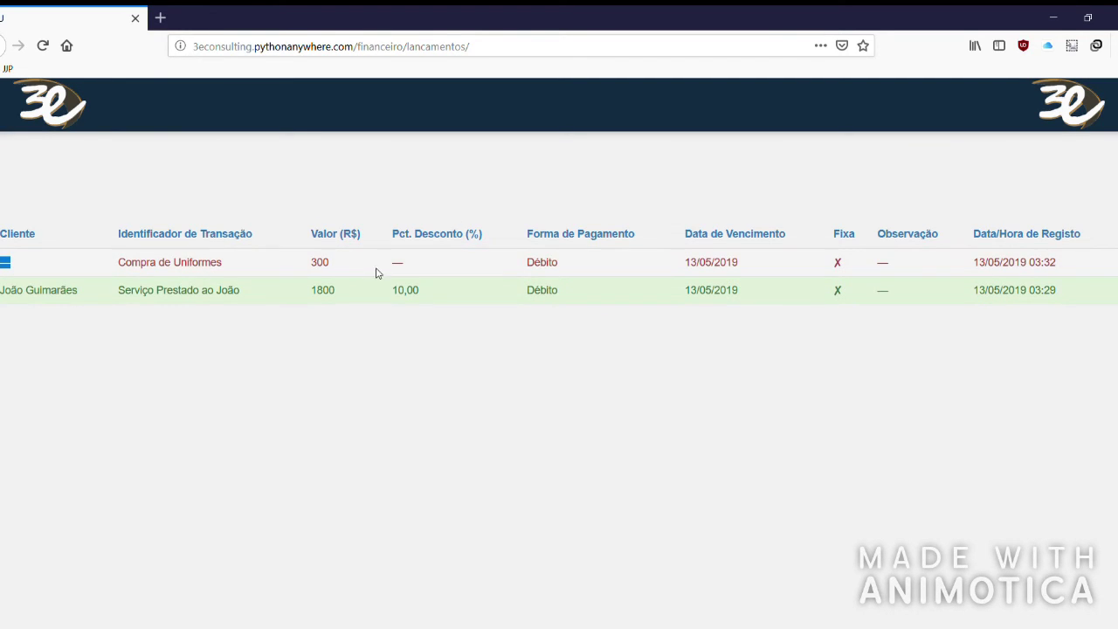
{"action": "left_click", "coordinate": [17, 269]}
{"action": "left_click_drag", "start_coordinate": [5, 274], "coordinate": [12, 272]}
{"action": "left_click", "coordinate": [27, 269]}
{"action": "left_click_drag", "start_coordinate": [119, 264], "coordinate": [171, 270]}
{"action": "left_click", "coordinate": [280, 268]}
{"action": "left_click_drag", "start_coordinate": [312, 266], "coordinate": [452, 265]}
{"action": "left_click_drag", "start_coordinate": [625, 268], "coordinate": [794, 274]}
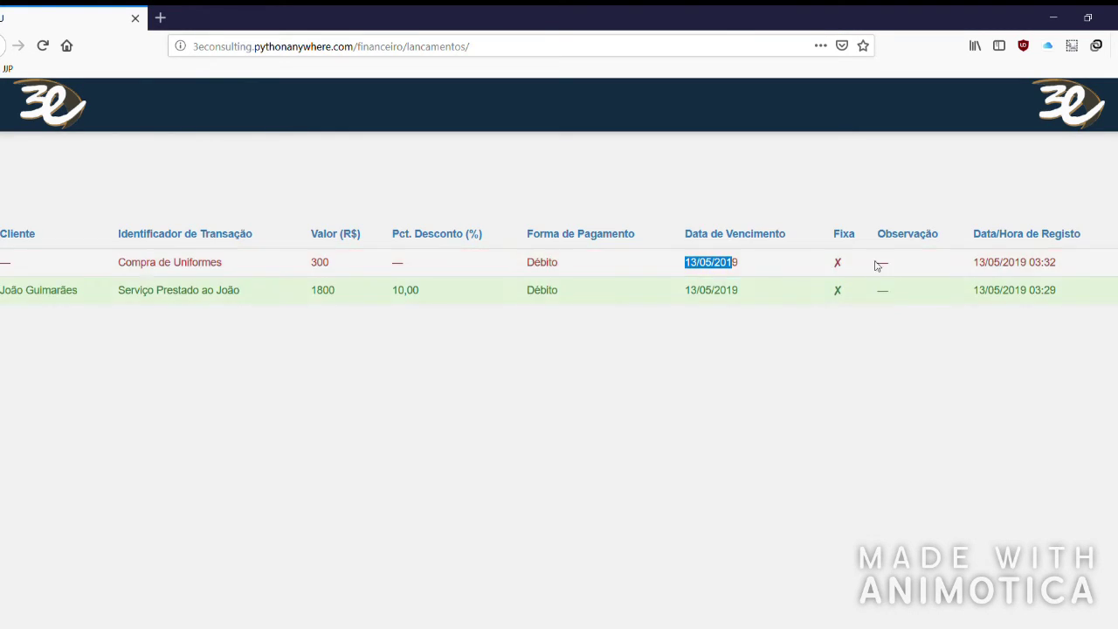
{"action": "left_click", "coordinate": [861, 341]}
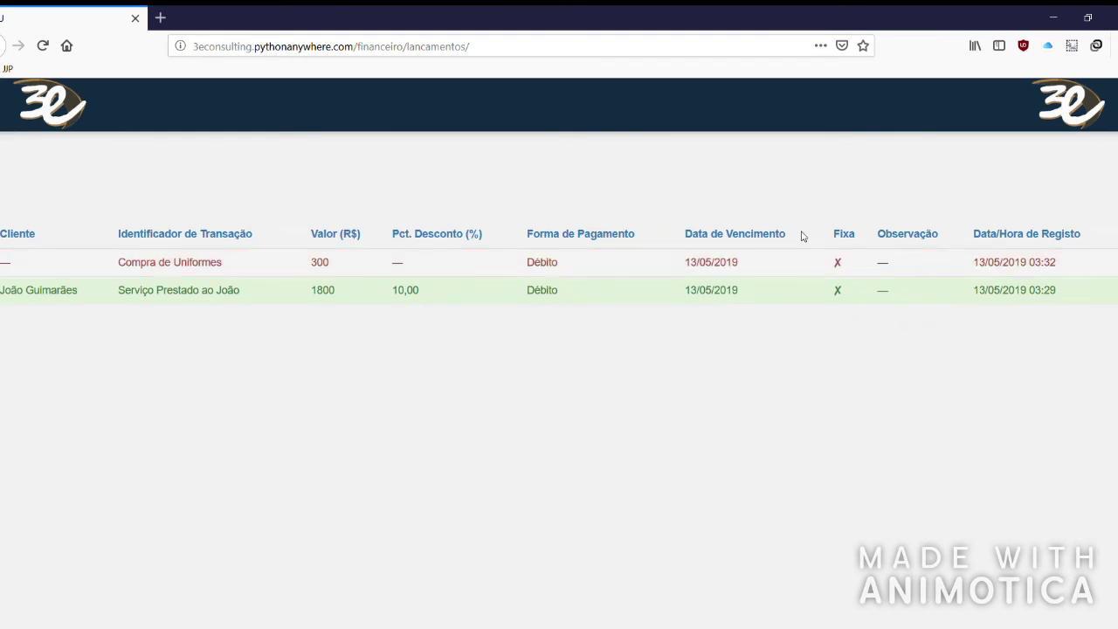
{"action": "left_click", "coordinate": [58, 106]}
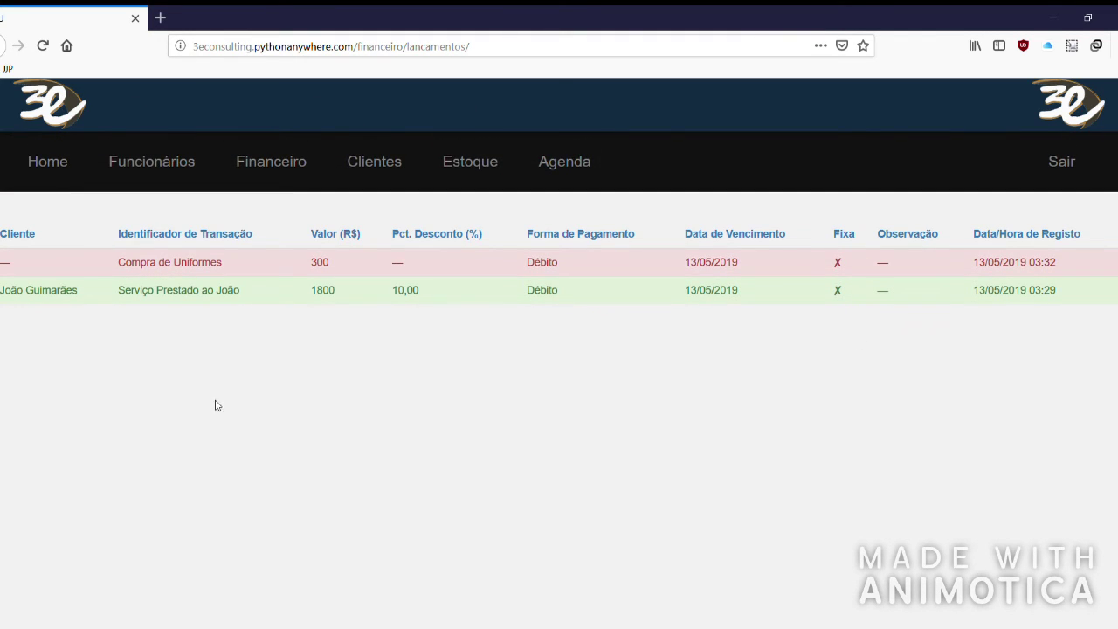
{"action": "left_click", "coordinate": [60, 120]}
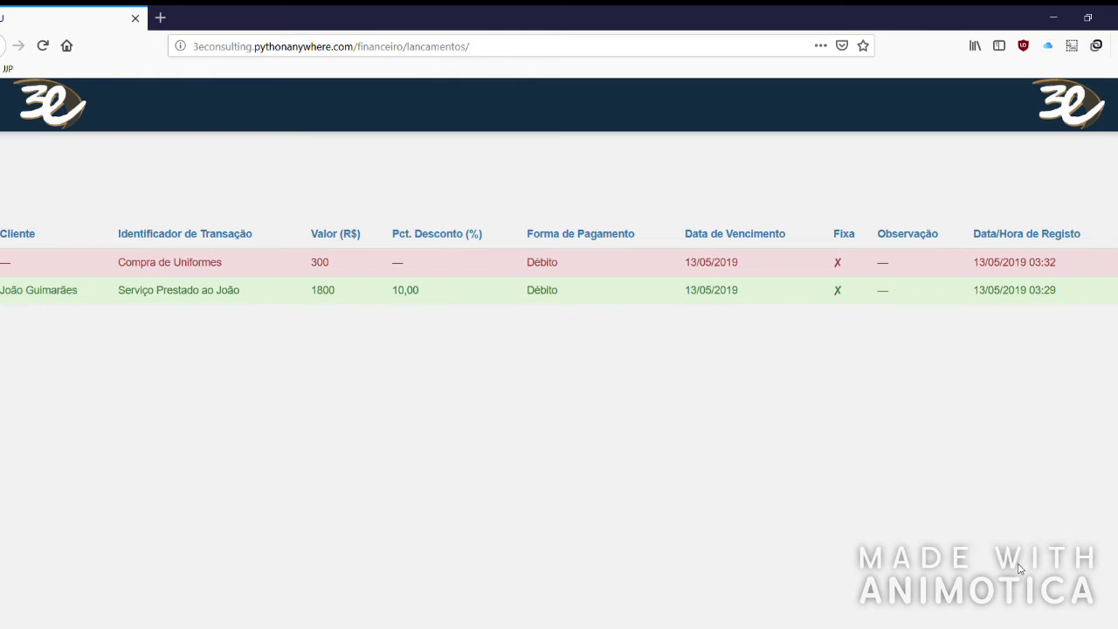
{"action": "left_click", "coordinate": [45, 125]}
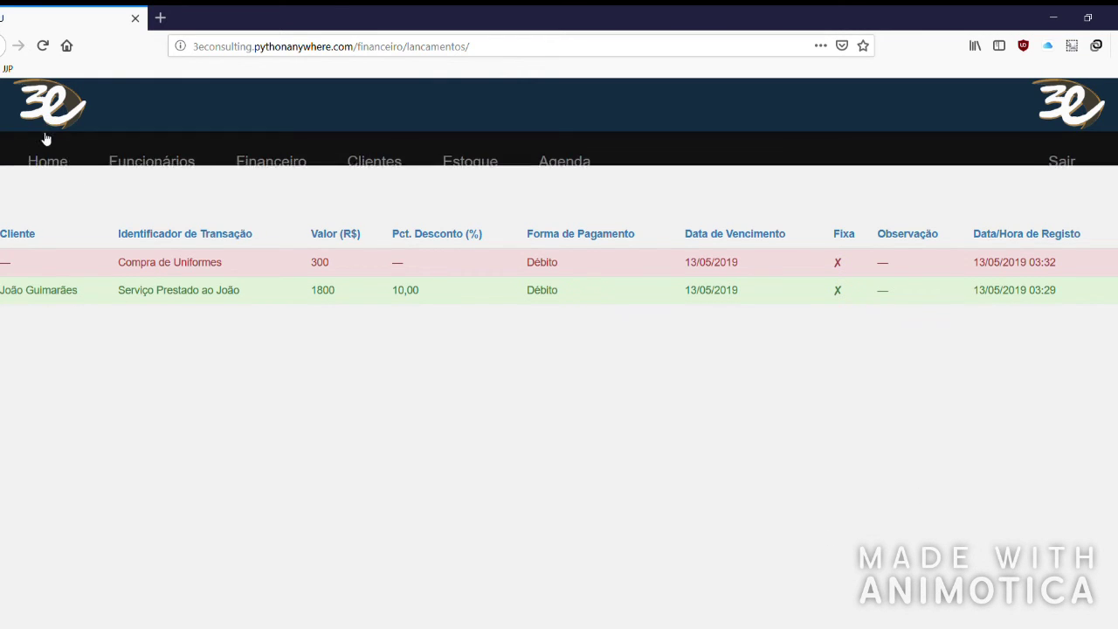
{"action": "left_click", "coordinate": [76, 112]}
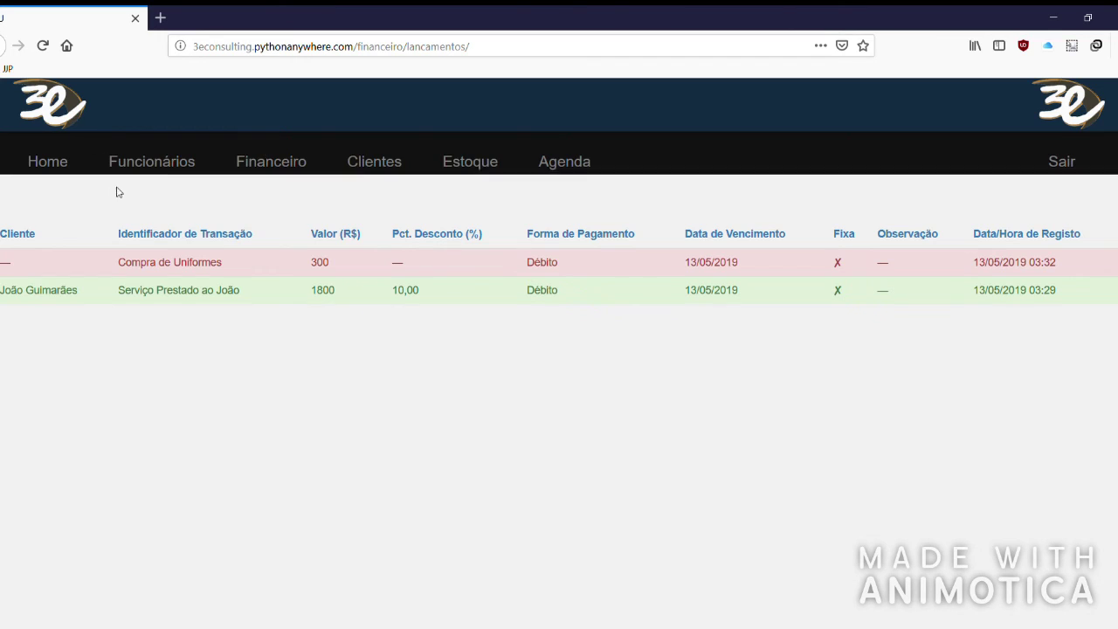
{"action": "left_click_drag", "start_coordinate": [969, 270], "coordinate": [1077, 274]}
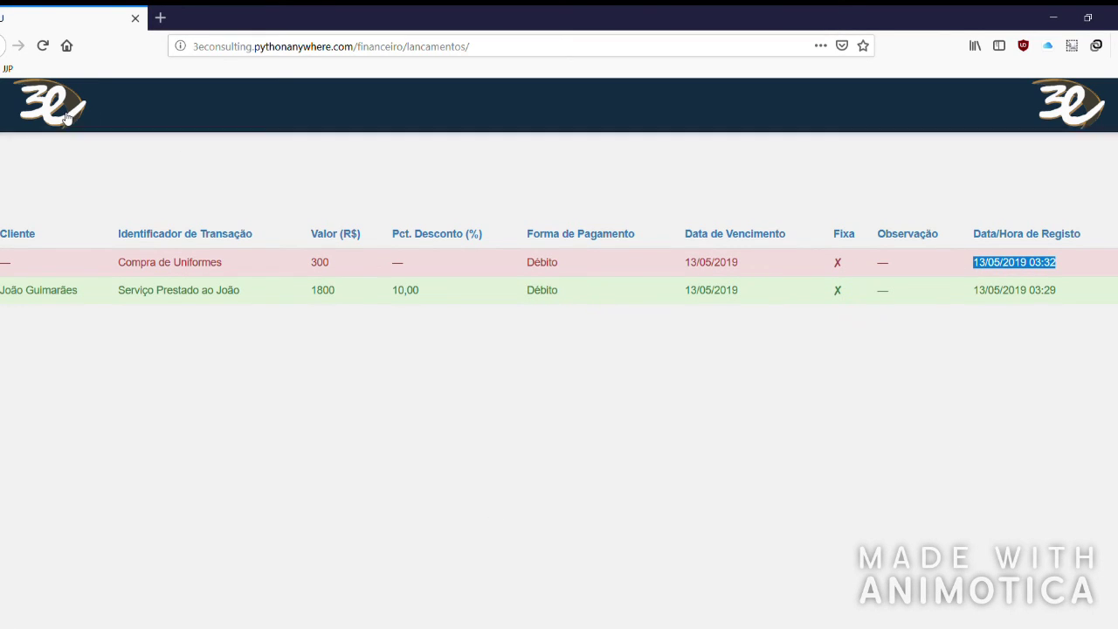
Open the Fluxo de Caixa page and review its day, Receita, Despesa, Saldo and TOTAL columns.
{"action": "mouse_move", "coordinate": [68, 118]}
{"action": "left_click", "coordinate": [270, 171]}
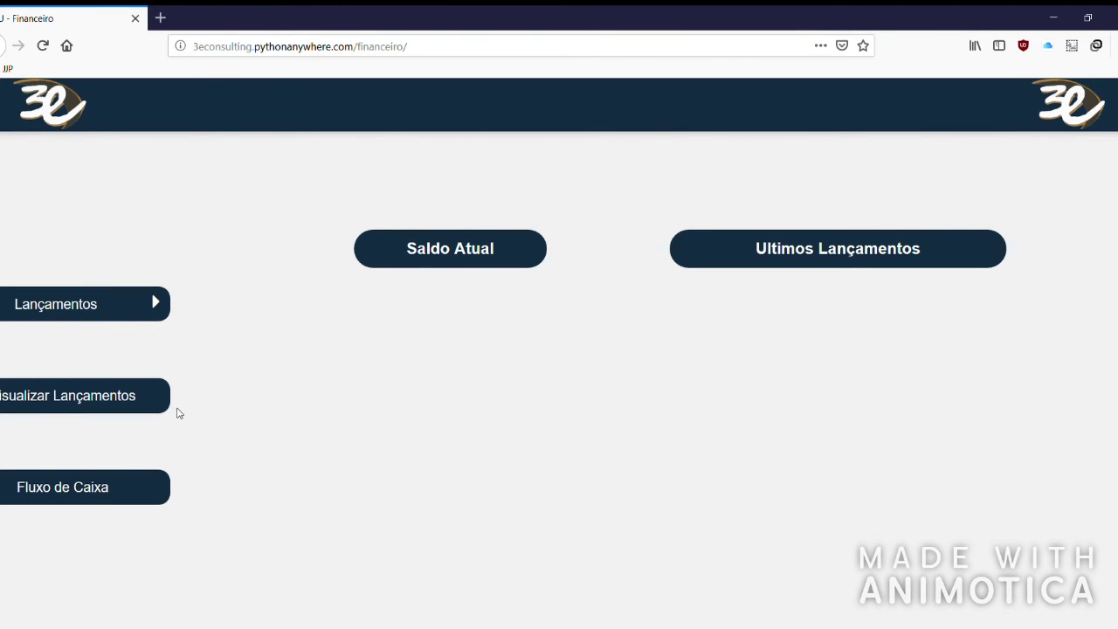
{"action": "left_click", "coordinate": [54, 495]}
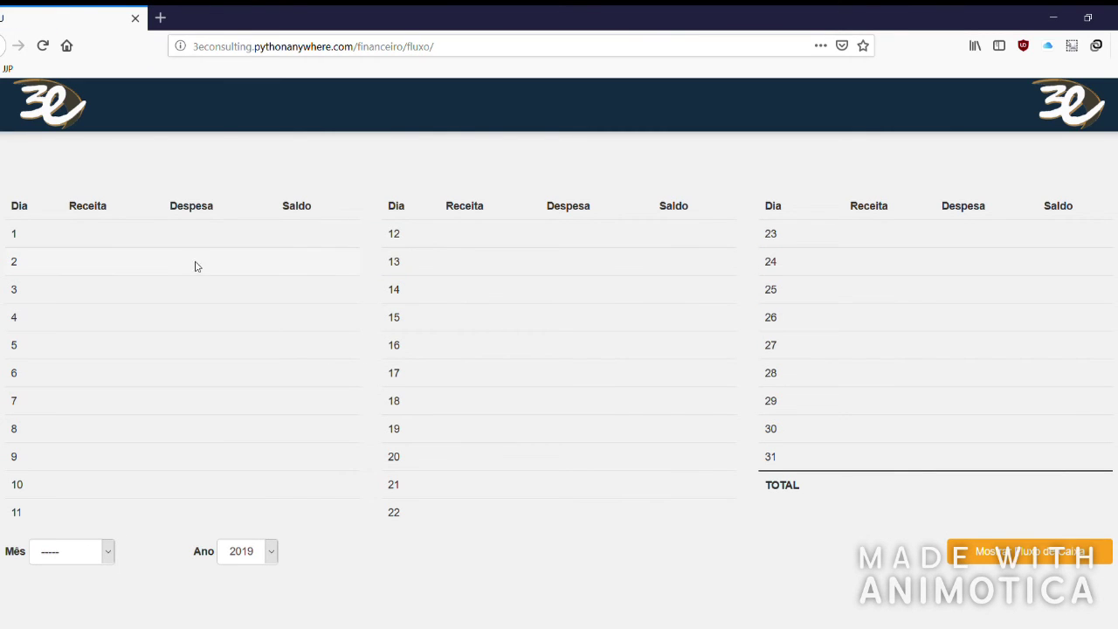
{"action": "double_click", "coordinate": [13, 234]}
{"action": "left_click", "coordinate": [402, 303]}
{"action": "left_click_drag", "start_coordinate": [76, 213], "coordinate": [198, 209]}
{"action": "left_click_drag", "start_coordinate": [281, 209], "coordinate": [315, 207]}
{"action": "left_click_drag", "start_coordinate": [762, 487], "coordinate": [839, 486]}
{"action": "left_click", "coordinate": [713, 530]}
Show the cash flow for Maio 2019.
{"action": "left_click", "coordinate": [112, 552]}
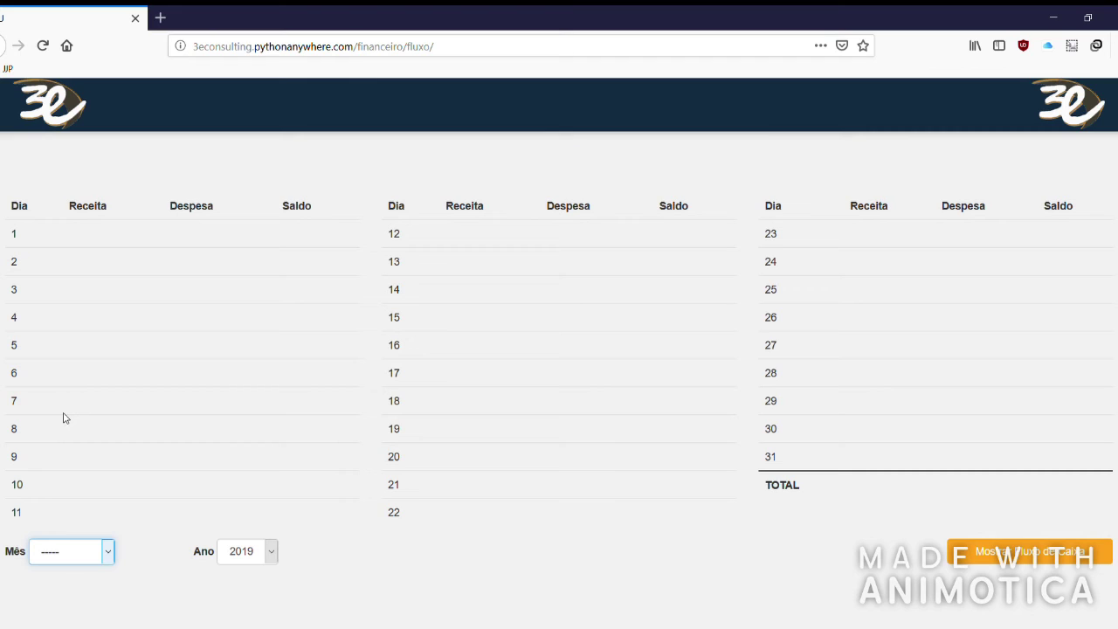
{"action": "left_click", "coordinate": [62, 409]}
{"action": "left_click", "coordinate": [995, 565]}
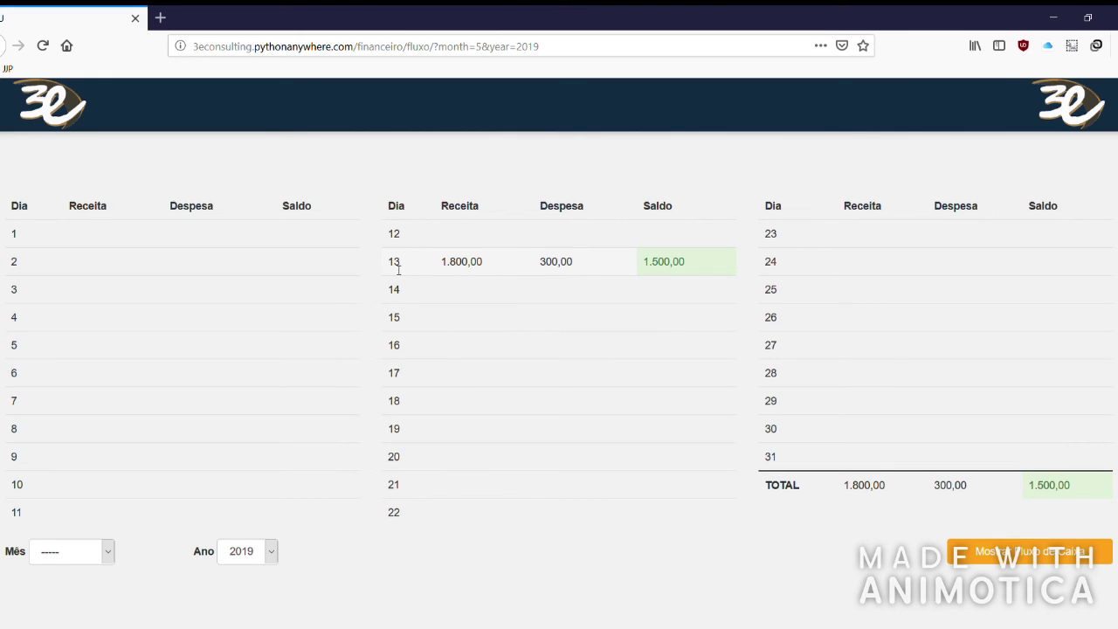
Check day 13's 1.800,00 income and the 1.800,00 income and 300,00 expense totals.
{"action": "left_click_drag", "start_coordinate": [440, 265], "coordinate": [571, 269]}
{"action": "left_click", "coordinate": [627, 267]}
{"action": "left_click_drag", "start_coordinate": [843, 490], "coordinate": [878, 478]}
{"action": "left_click", "coordinate": [865, 485]}
{"action": "left_click_drag", "start_coordinate": [932, 489], "coordinate": [967, 485]}
Switch the cash flow to Fevereiro 2019, which shows 0,00 totals.
{"action": "left_click", "coordinate": [89, 552]}
{"action": "key", "text": "Down"}
{"action": "key", "text": "Down"}
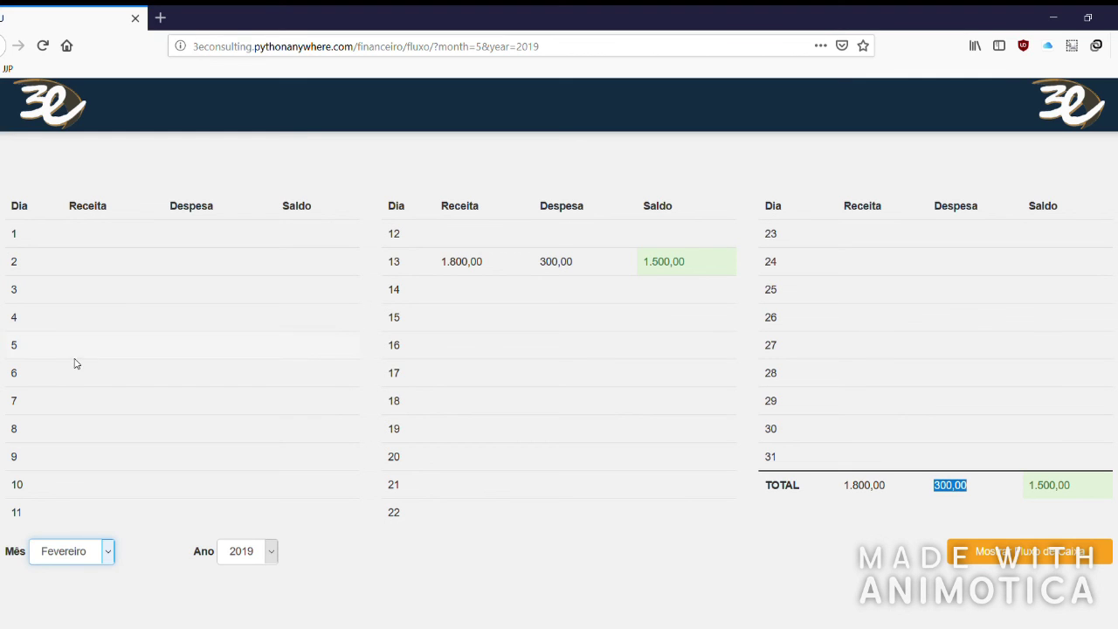
{"action": "left_click", "coordinate": [952, 546]}
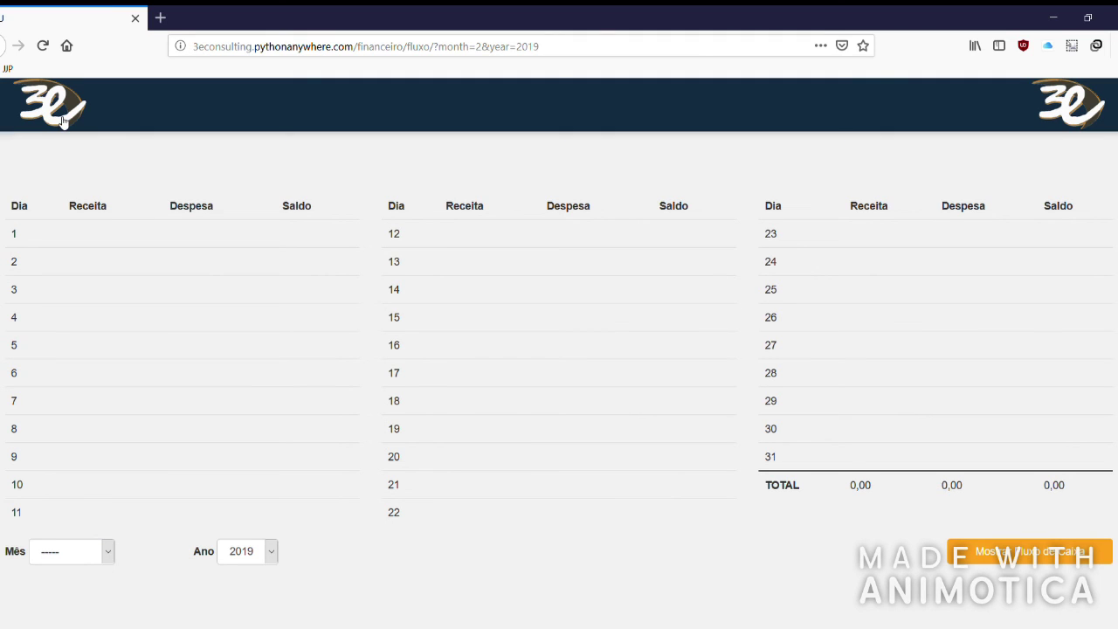
Return to Financeiro and reveal the R$1.500,00 current balance.
{"action": "mouse_move", "coordinate": [77, 149]}
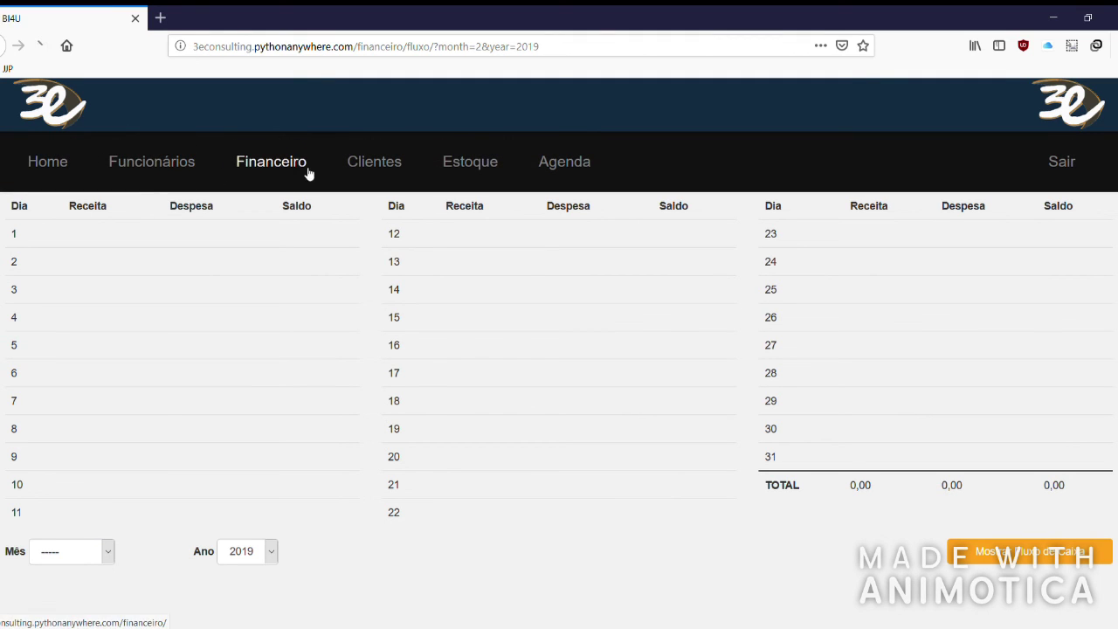
{"action": "left_click", "coordinate": [308, 174]}
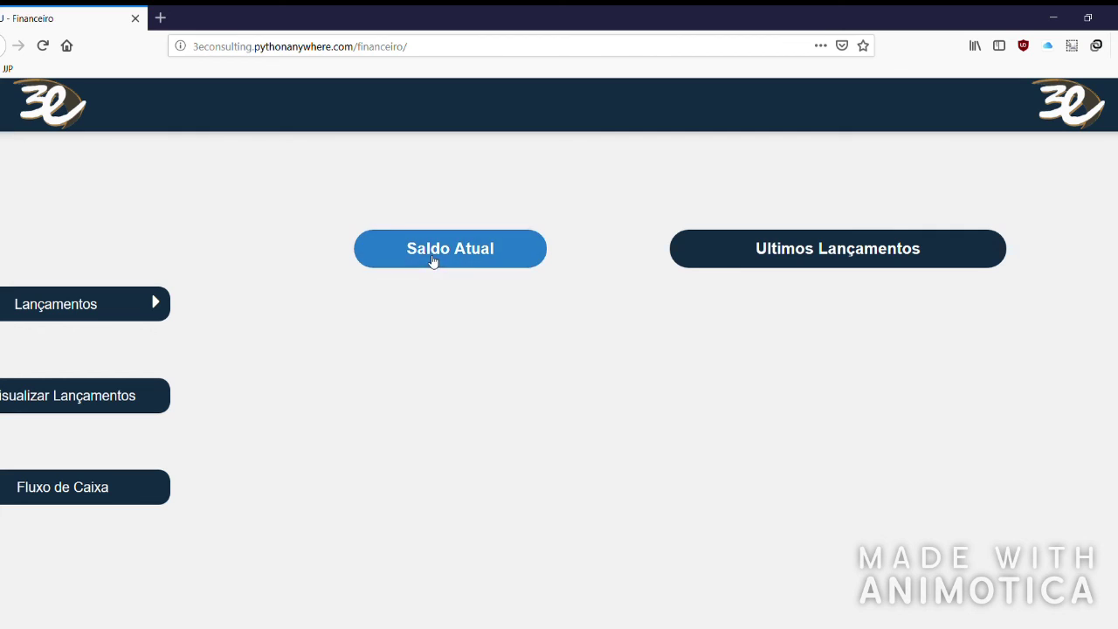
{"action": "left_click", "coordinate": [434, 259]}
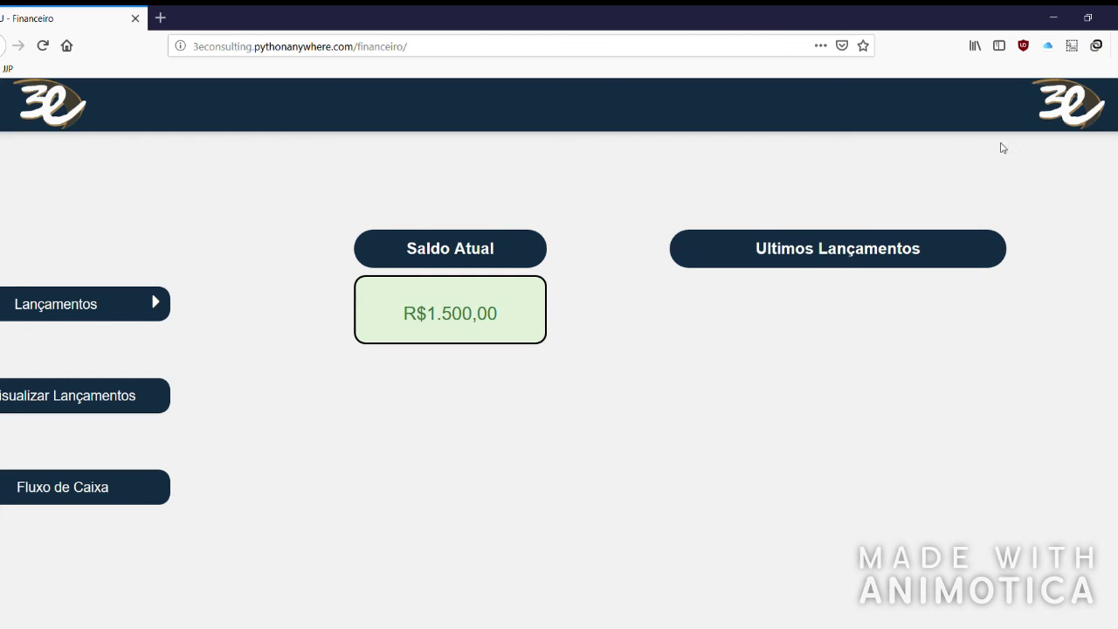